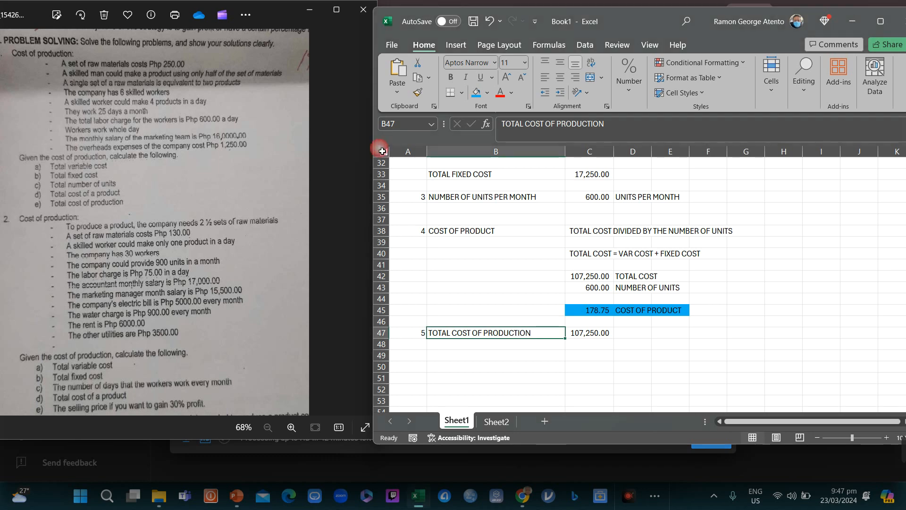
Step: Copy the entire first worksheet and paste it into a new blank sheet
left_click(382, 152)
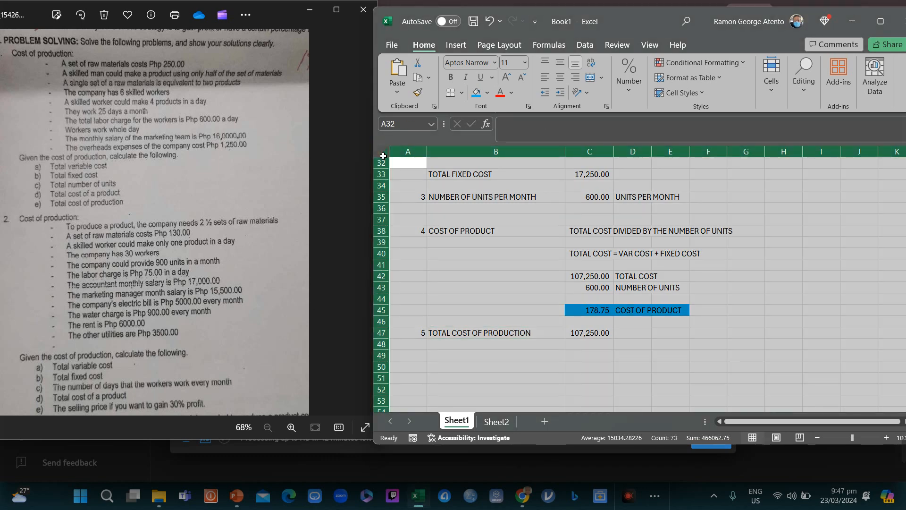
key("ctrl+c")
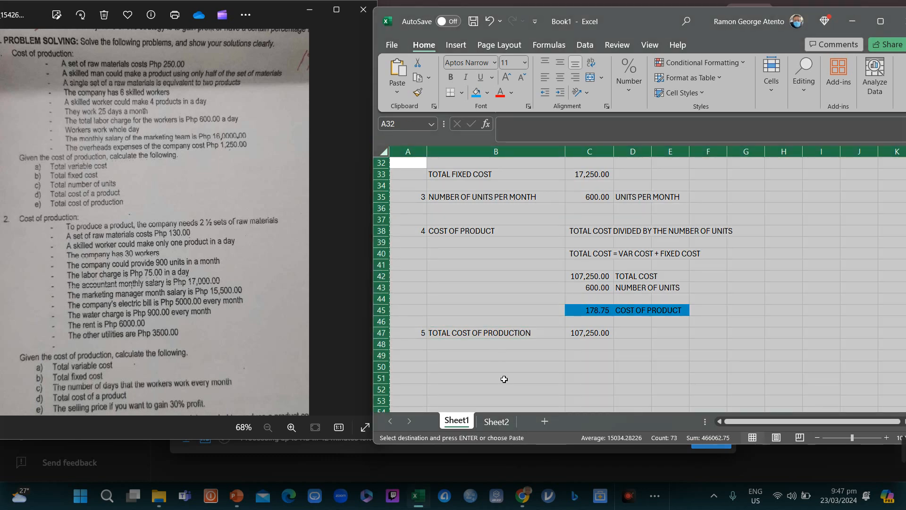
left_click(542, 420)
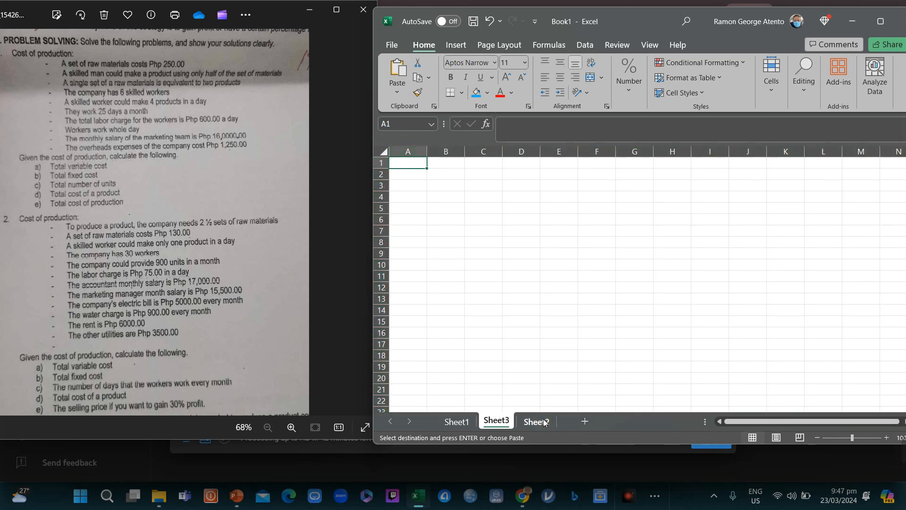
key("ctrl+v")
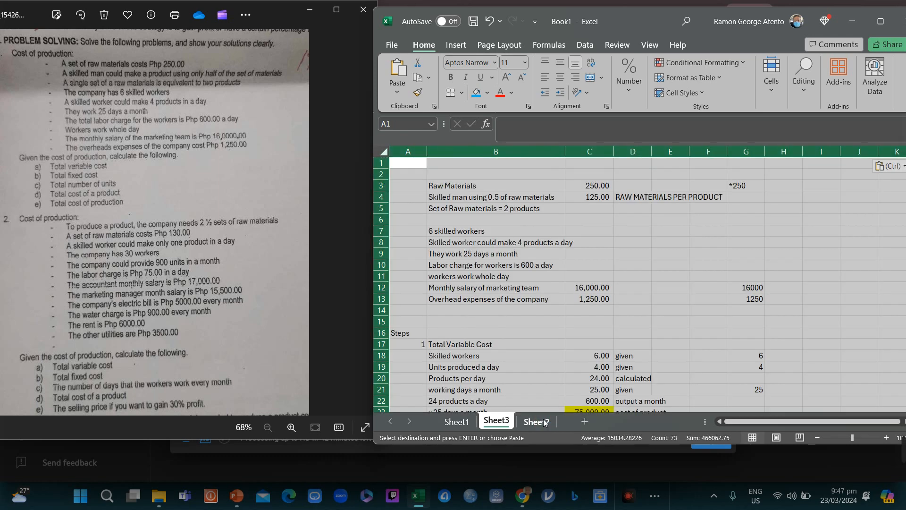
Step: Rename the original sheet to 'Problem 1'
left_click(460, 424)
right_click(460, 424)
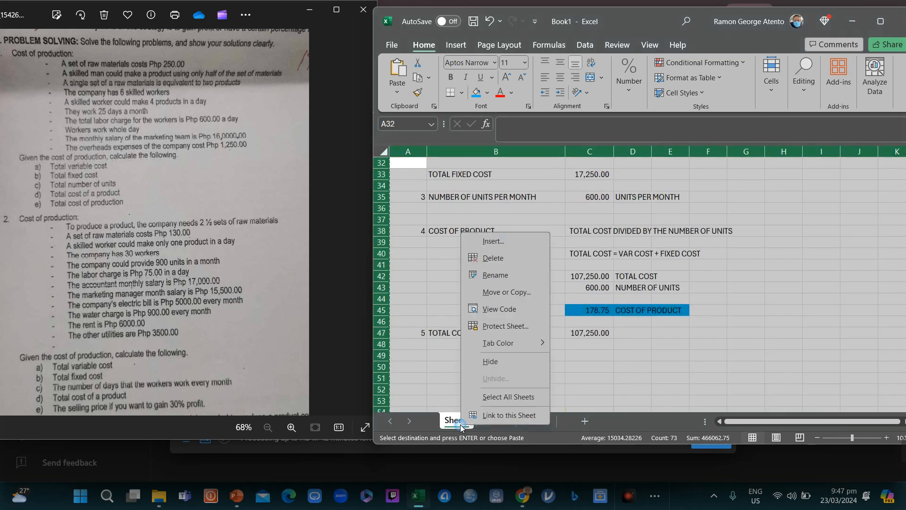
left_click(488, 277)
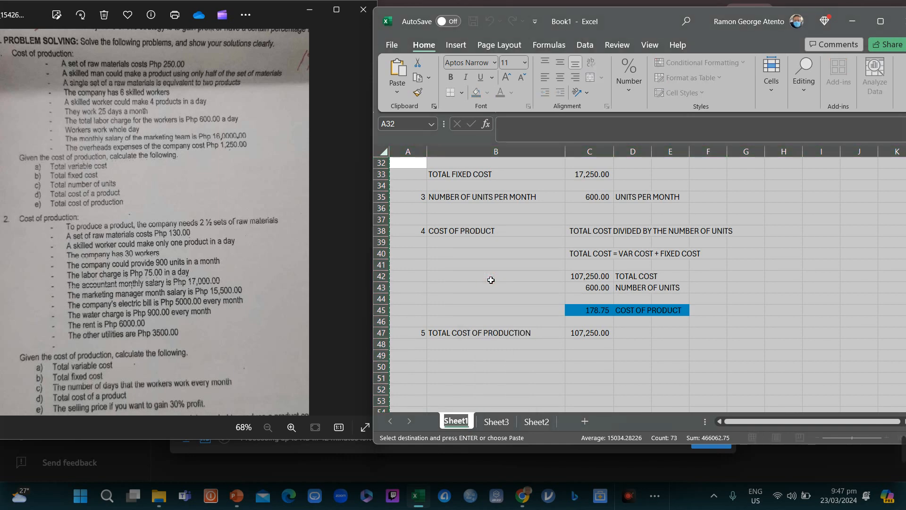
type("Problem 1")
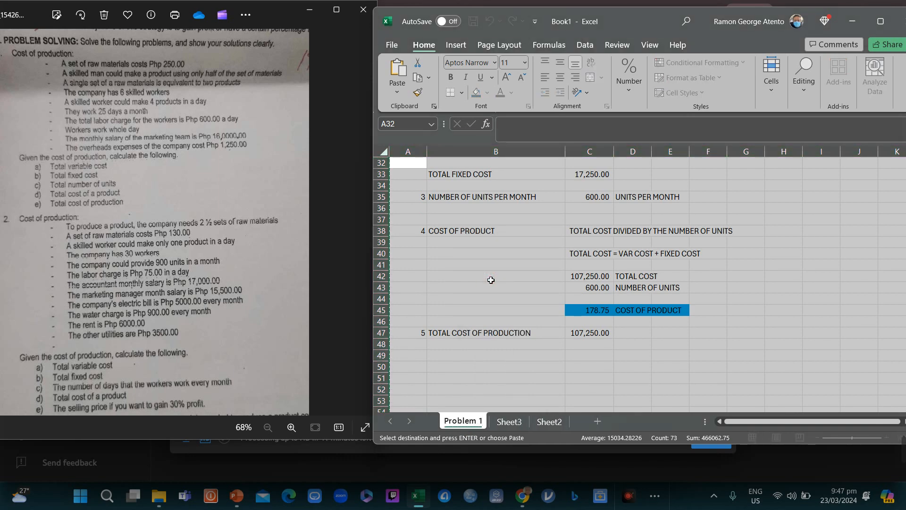
key("Return")
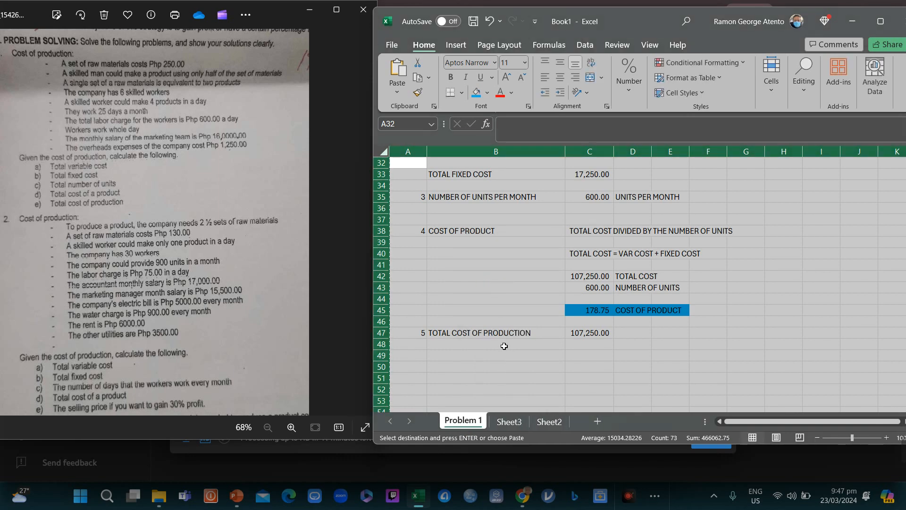
Step: Rename the copied sheet to 'Problem 2'
left_click(505, 423)
right_click(505, 422)
left_click(539, 272)
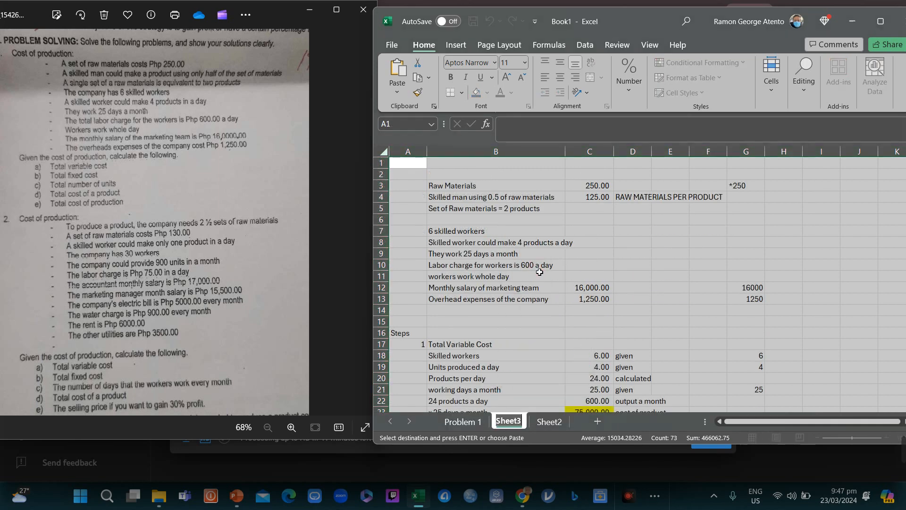
type("Prob")
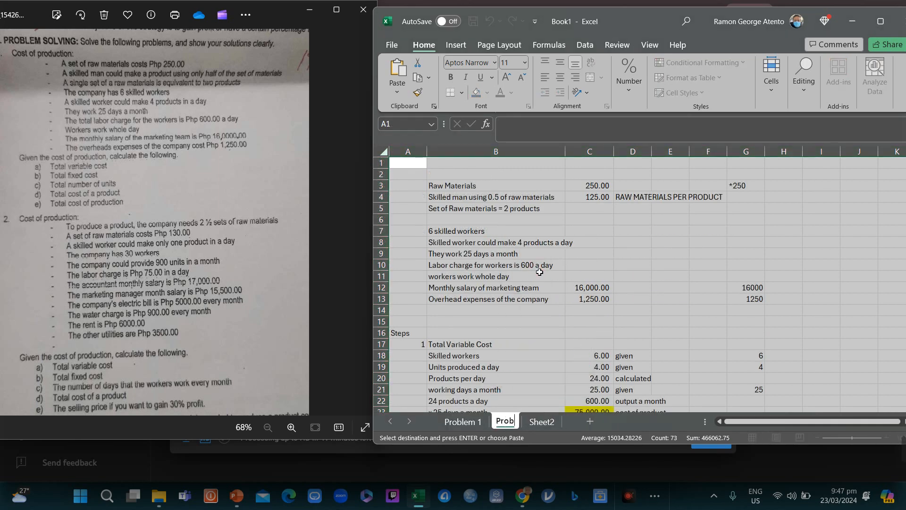
type("lem 2")
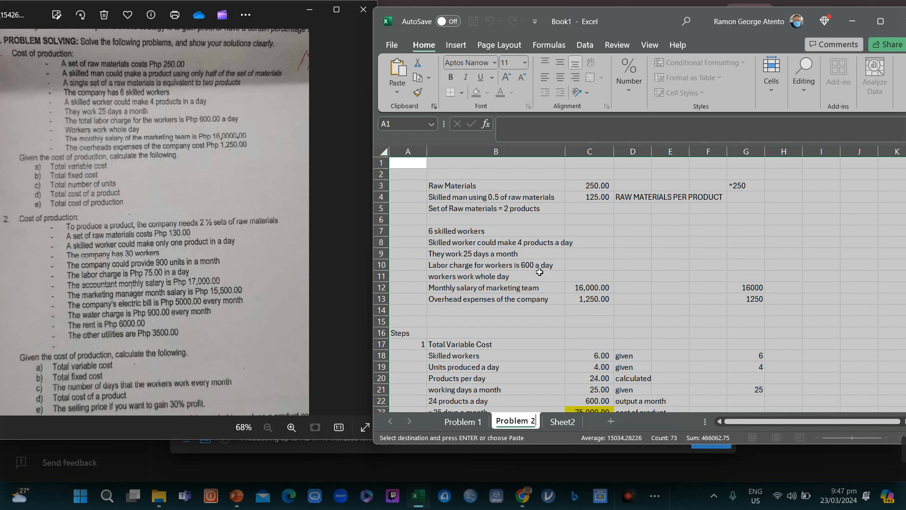
key("Return")
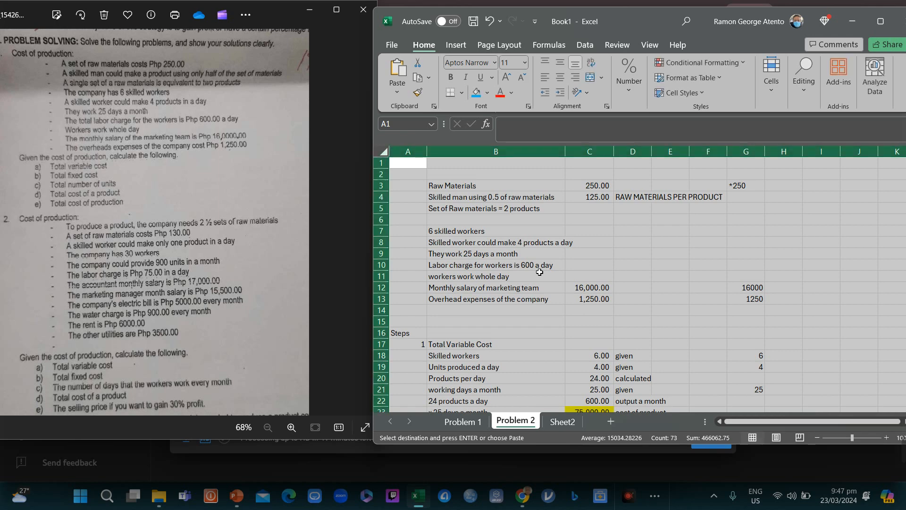
Step: Change the skilled-man note in B4 from 0.5 to 2.5 sets
left_click(595, 212)
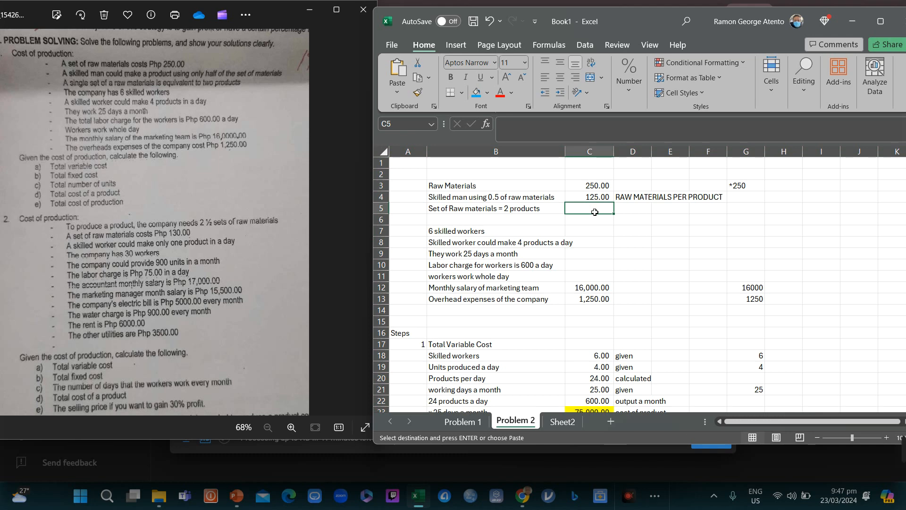
left_click(571, 220)
key("Left")
key("Left")
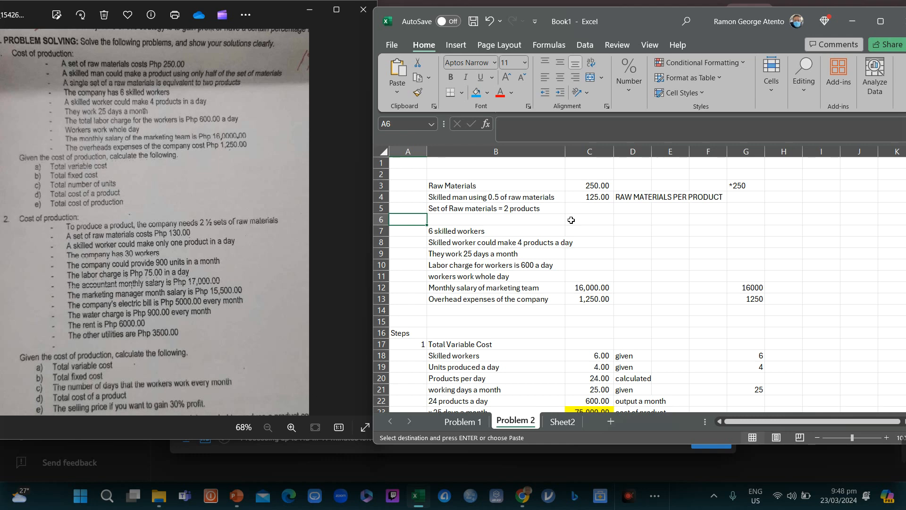
key("Up")
key("Up")
key("Right")
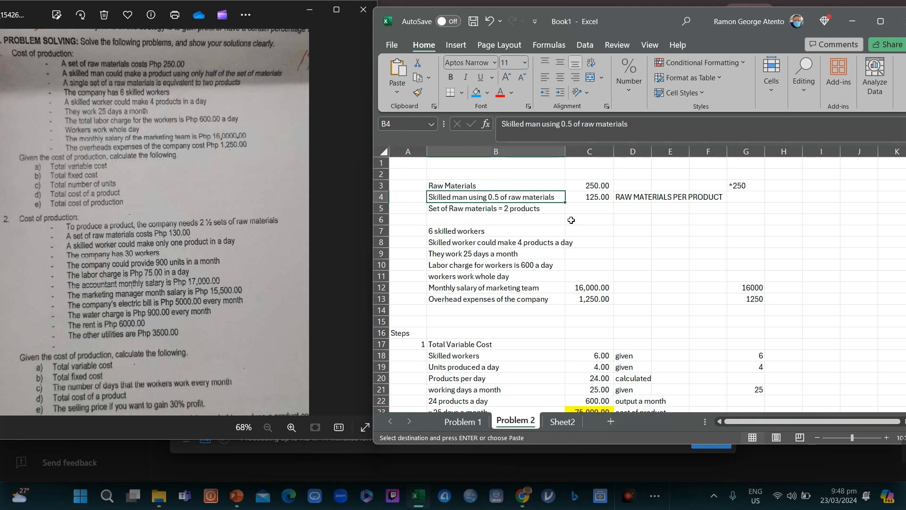
left_click(564, 125)
key("Delete")
type("2")
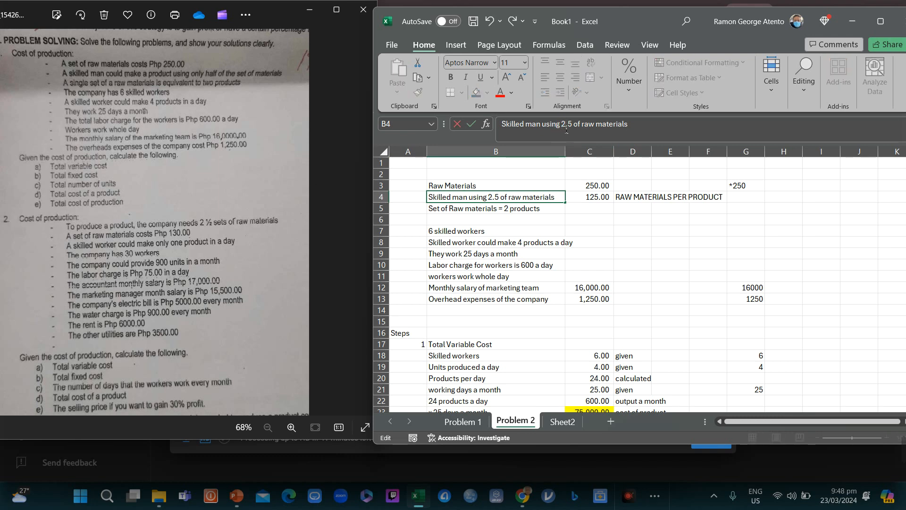
key("Return")
Step: Enter 130 as the raw materials cost in C3
key("Up")
key("Right")
key("Left")
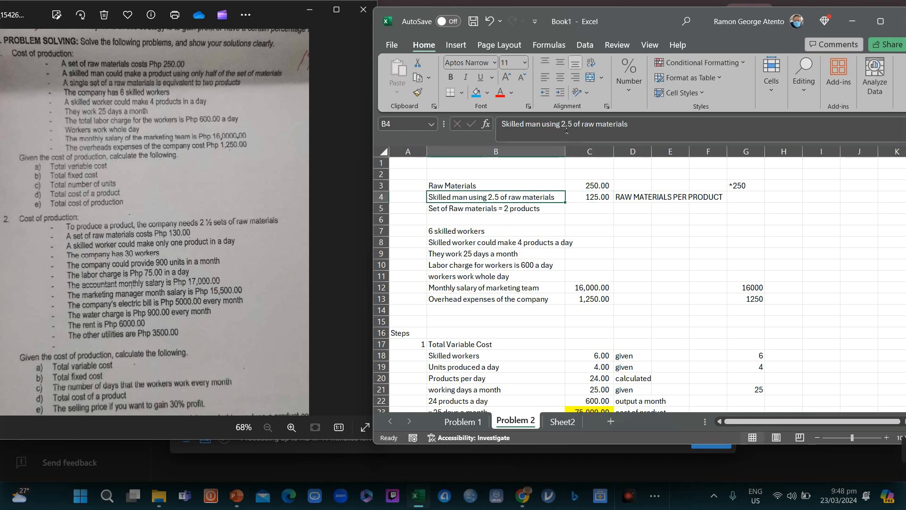
key("Right")
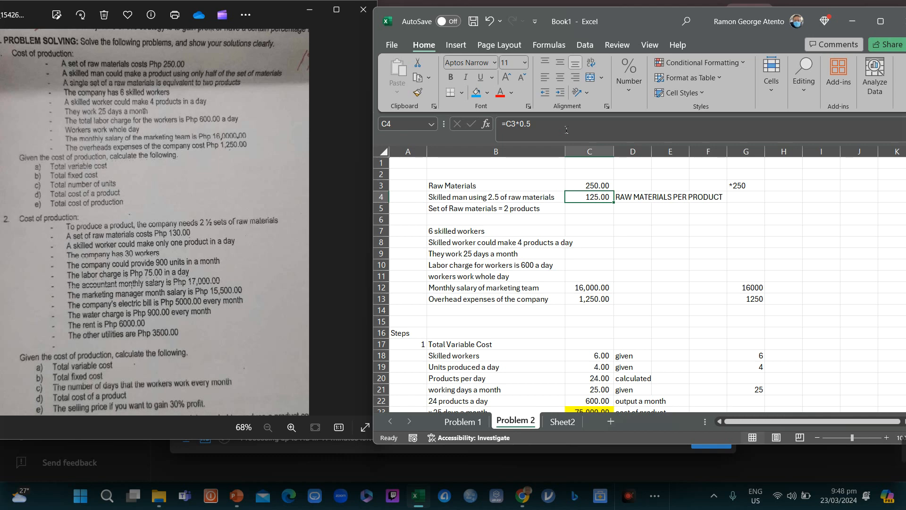
key("Up")
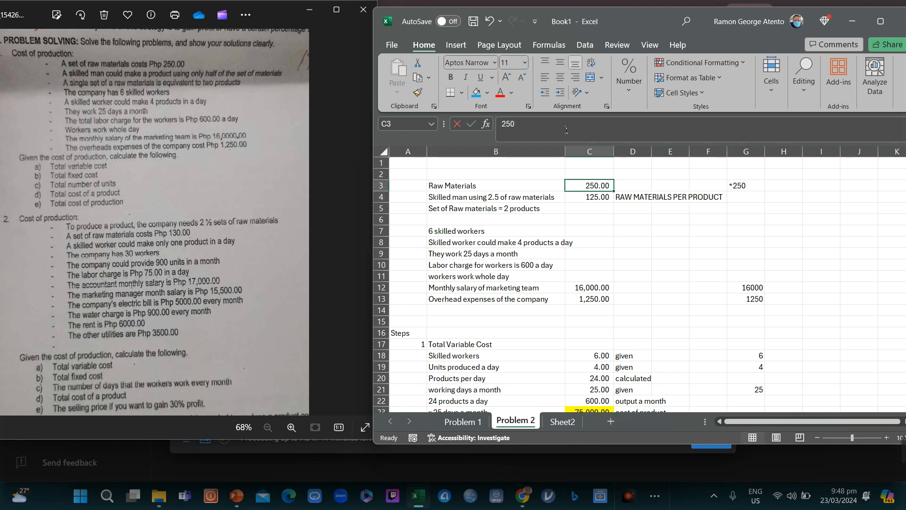
type("130")
key("Return")
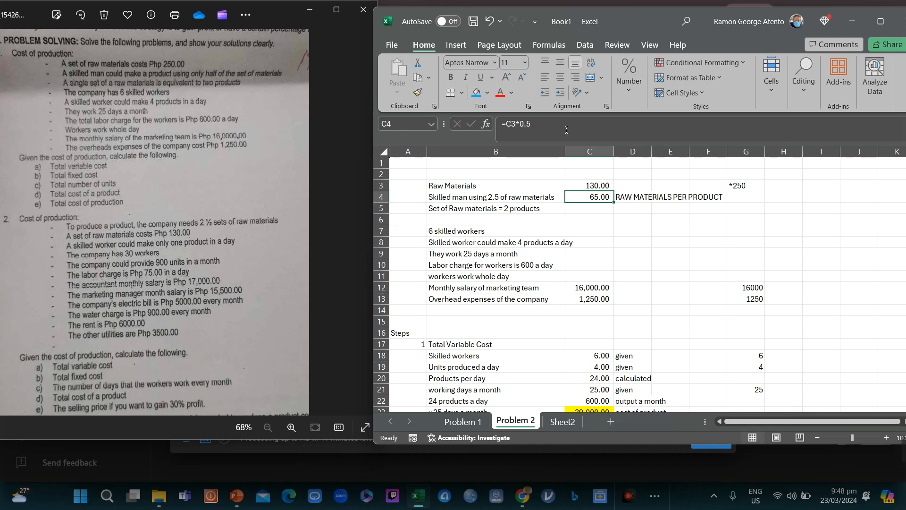
Step: Set C4 to the formula =C3*2.5, giving 325.00
type("=")
key("Up")
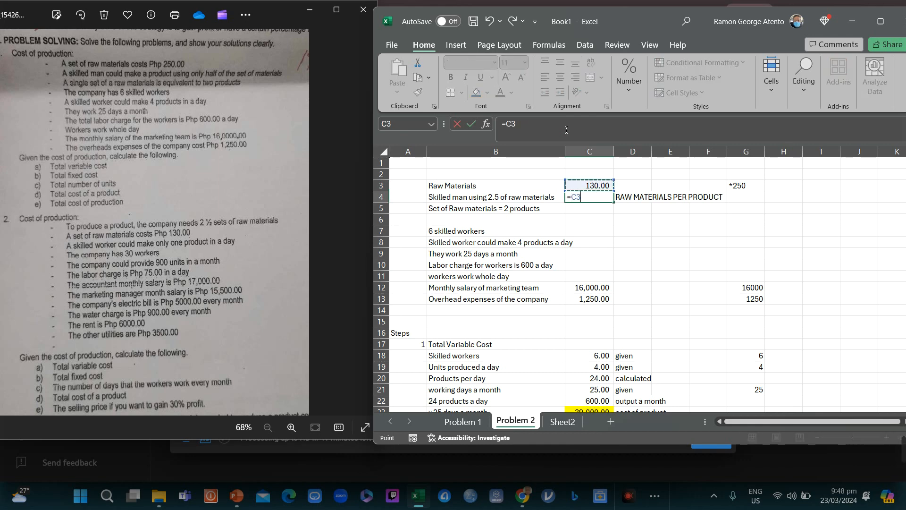
type("*2.5")
key("Return")
key("Up")
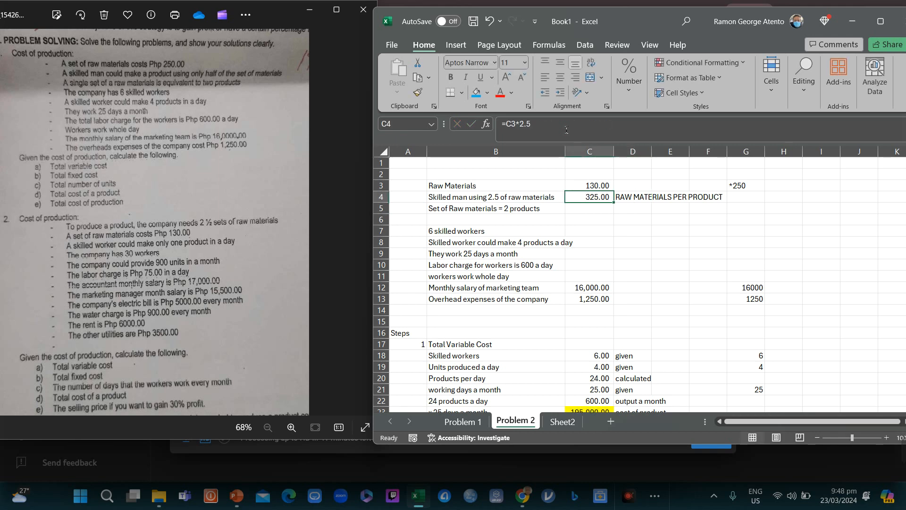
Step: Delete the two-products note in B5
key("Down")
key("Left")
key("Delete")
key("Right")
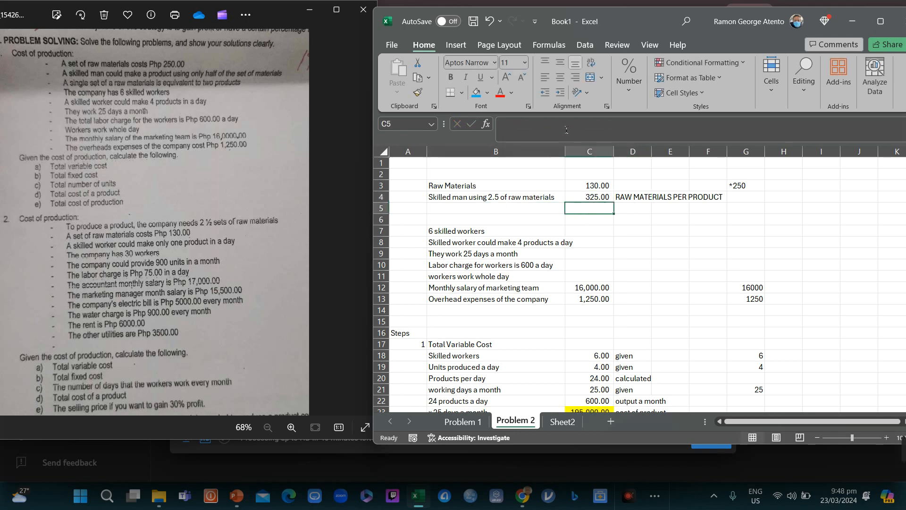
key("Up")
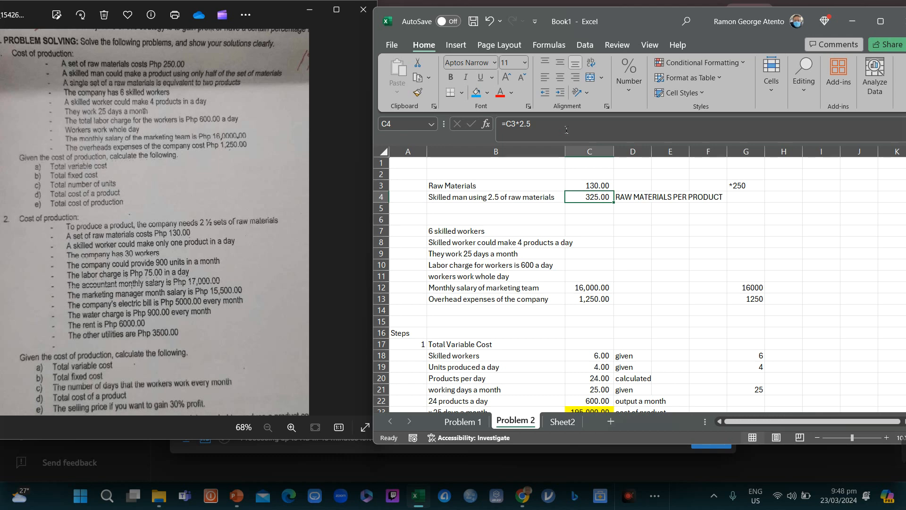
Step: Move the skilled-worker note from B8 up into B5
key("Down")
key("Down")
key("Down")
key("Left")
key("Left")
key("Up")
key("Up")
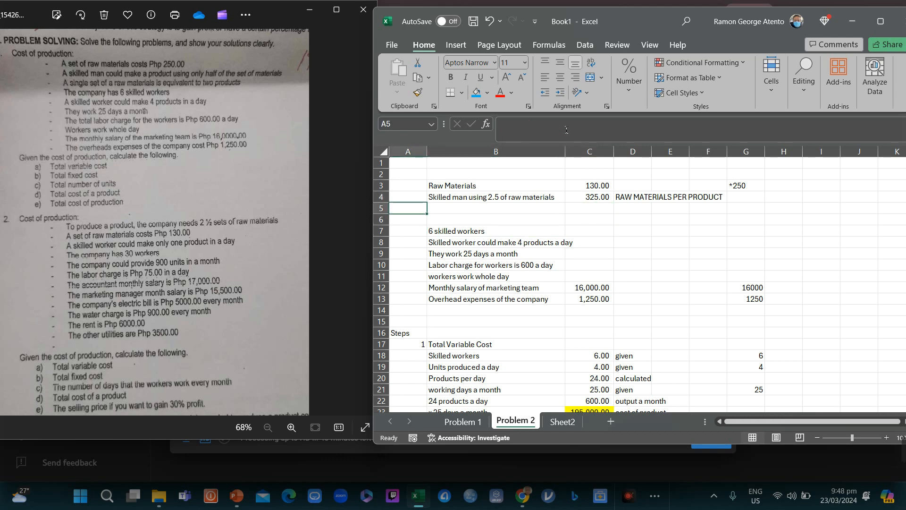
key("Right")
key("Down")
key("Down")
key("Down")
key("ctrl+x")
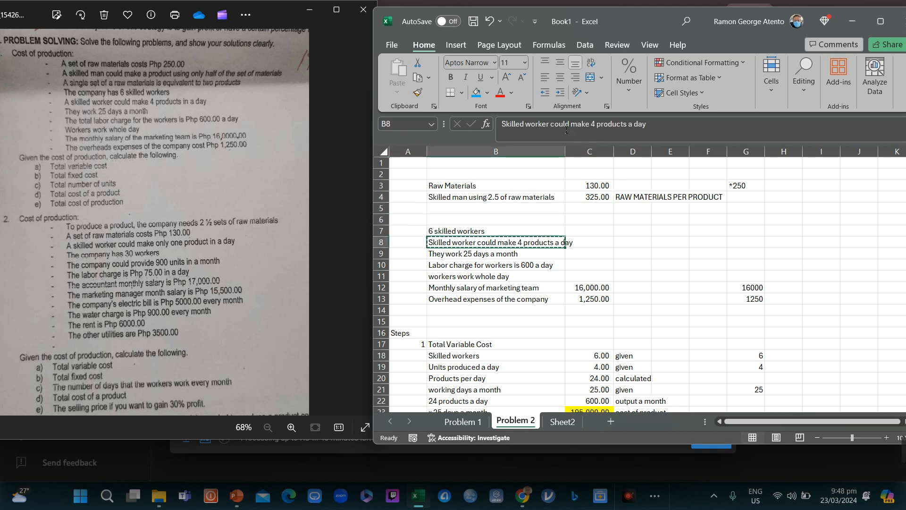
key("Up")
key("Up")
key("Up")
key("ctrl+v")
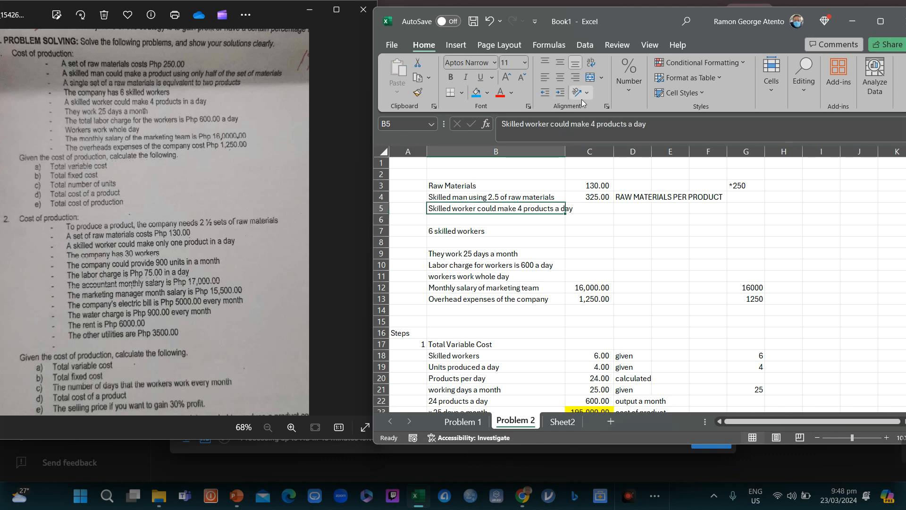
Step: Edit the note so a skilled worker makes 1 product a day
left_click_drag(590, 128, 596, 129)
type("1")
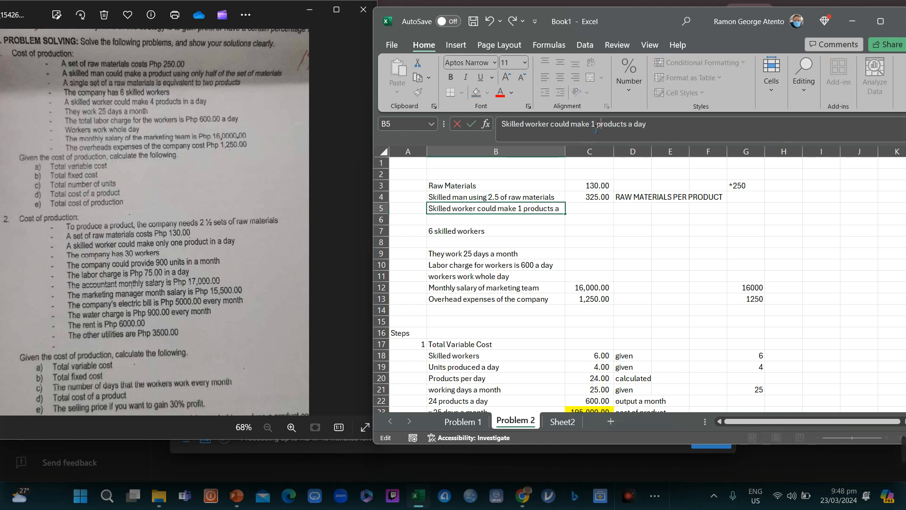
key("BackSpace")
key("Return")
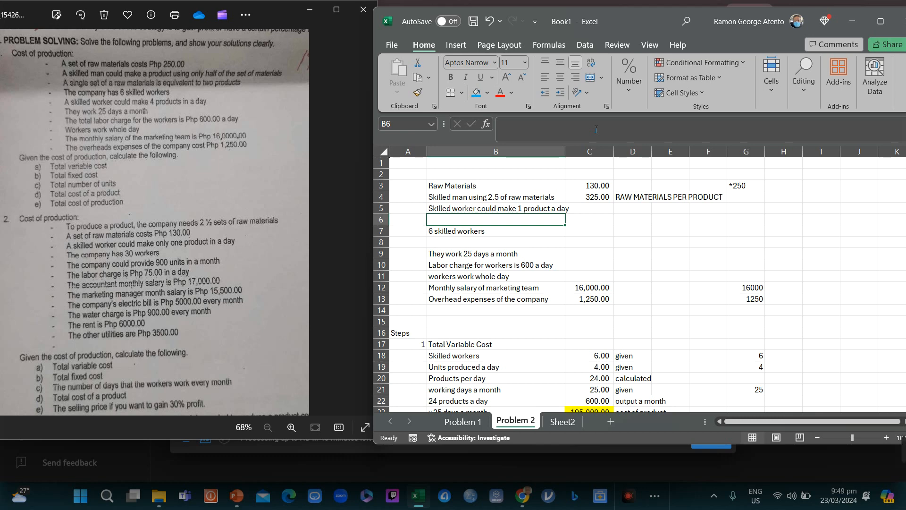
Step: Replace the 6 skilled workers entry in B7 with '30 workers'
key("Down")
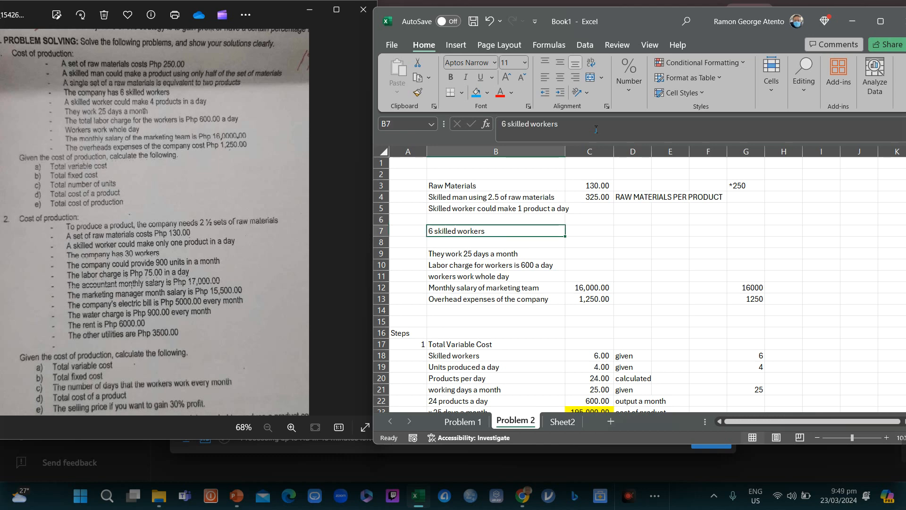
type("30 workers")
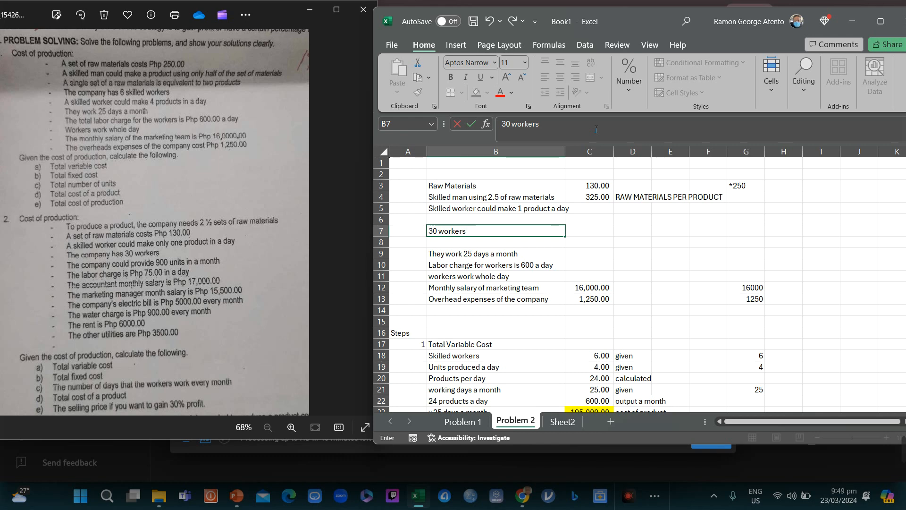
key("Return")
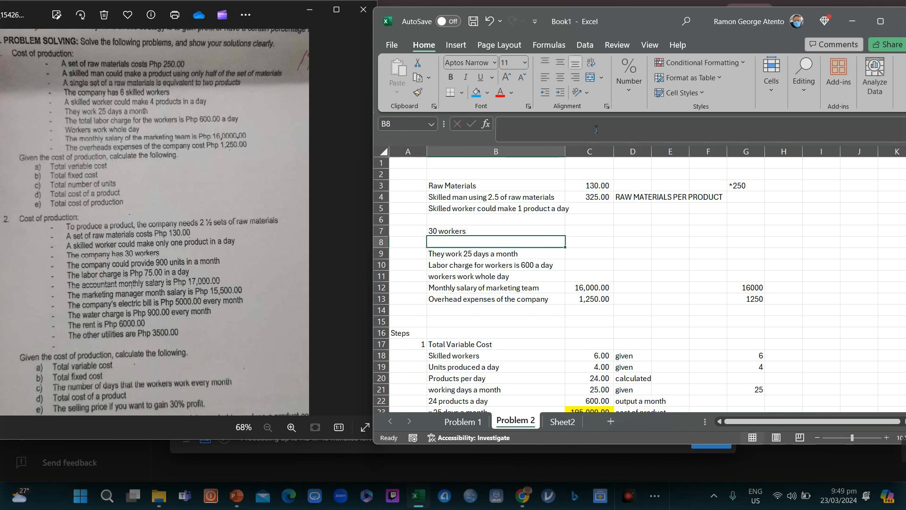
key("Down")
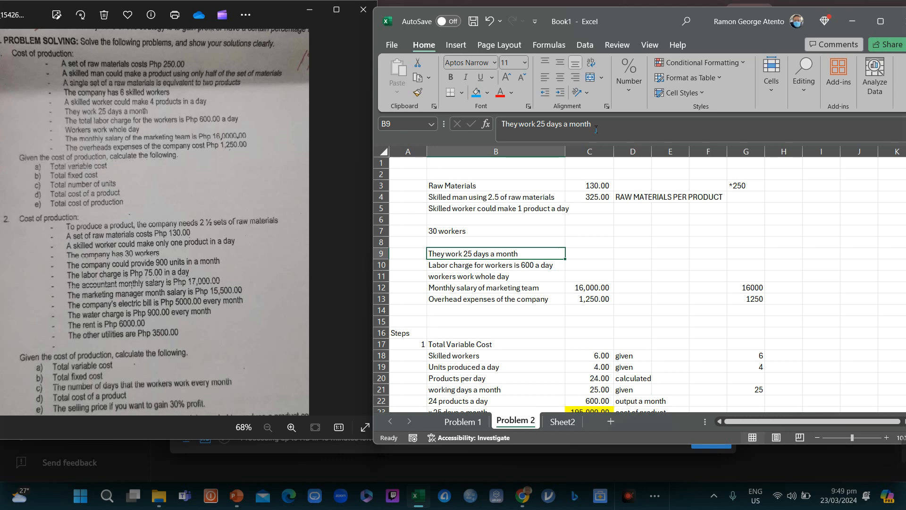
Step: Add the note 'Company could provide 900 units a month' in B8 with blue fill
key("Up")
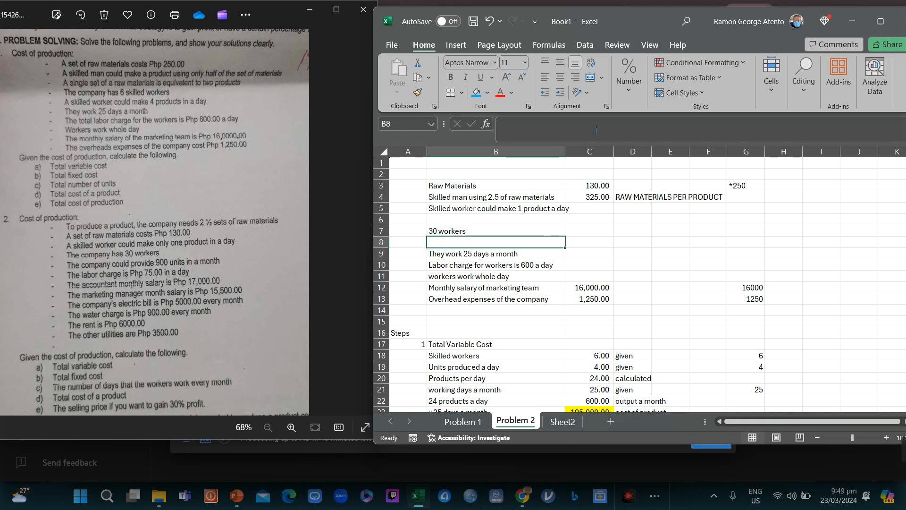
type("Compan")
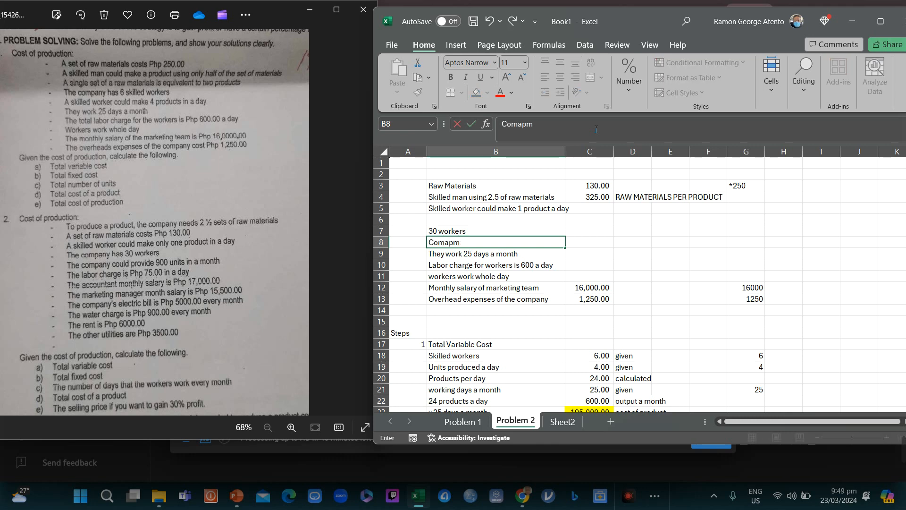
key("BackSpace")
key("BackSpace")
type("any could prodi")
type("ve 9000")
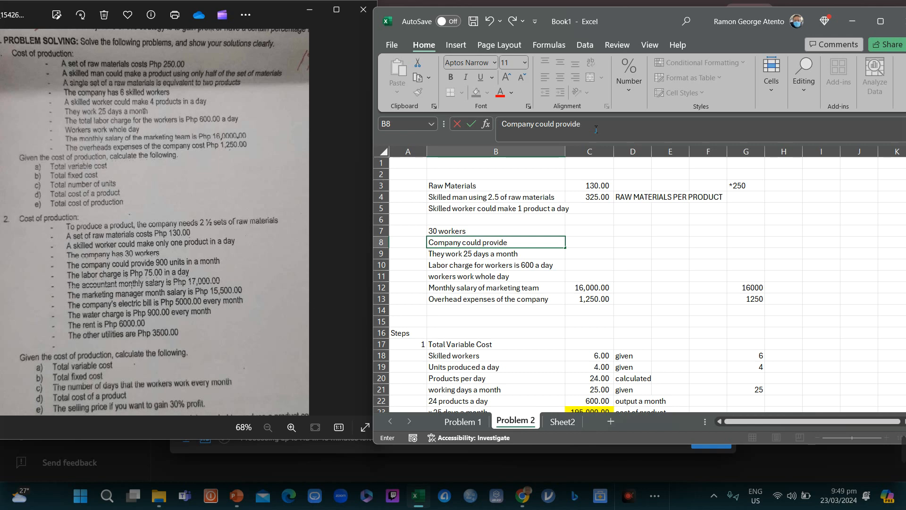
key("BackSpace")
type("units a month")
key("Return")
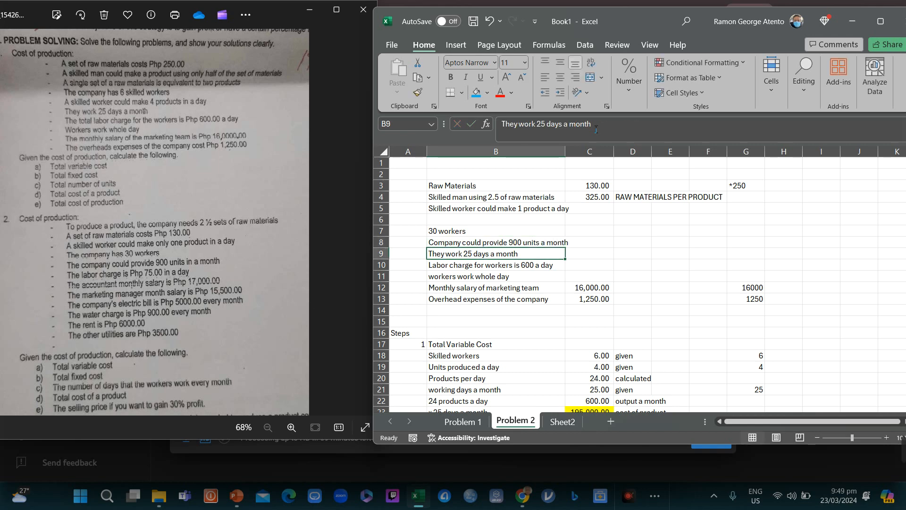
key("Up")
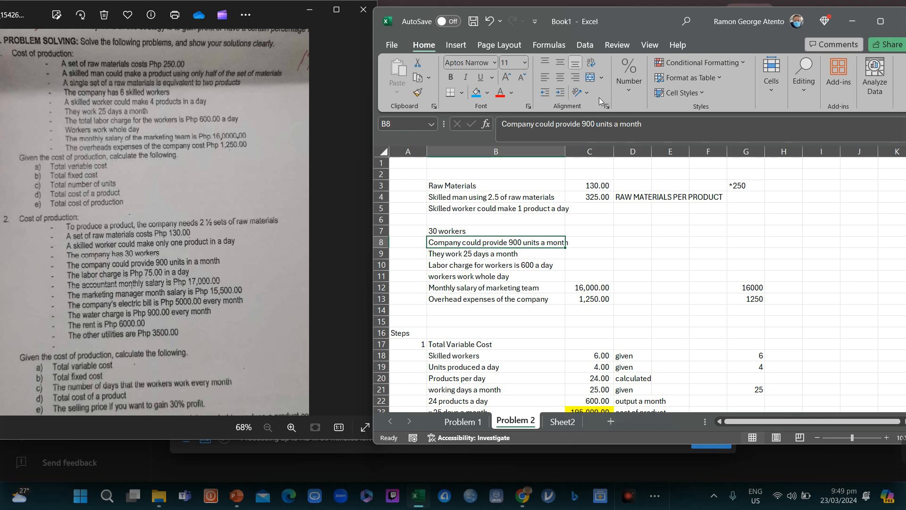
left_click(476, 95)
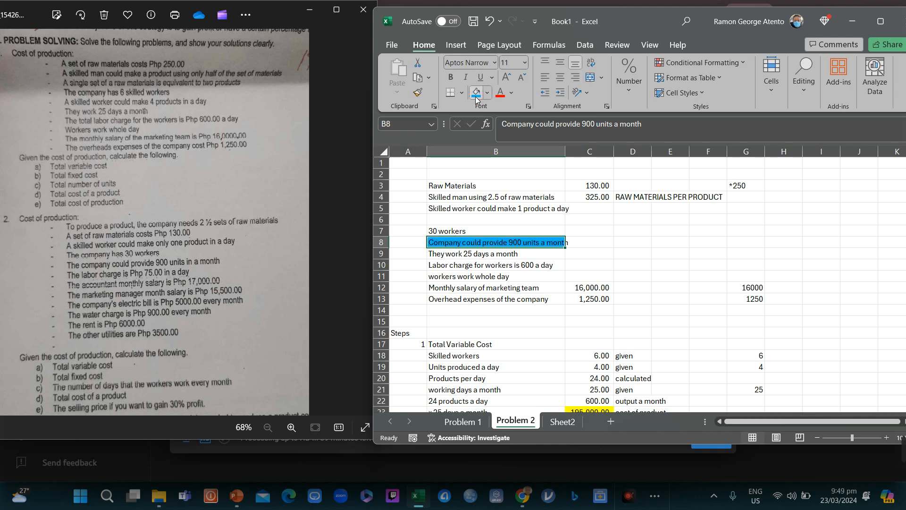
Step: Change the labor charge in the note from 600 to 75
key("Down")
key("Down")
key("Up")
key("Up")
key("Down")
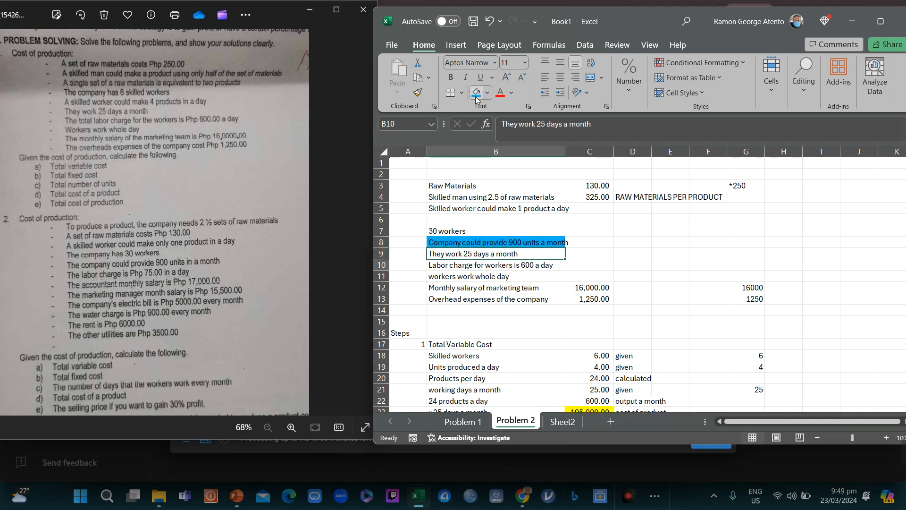
key("Down")
key("Down")
key("Up")
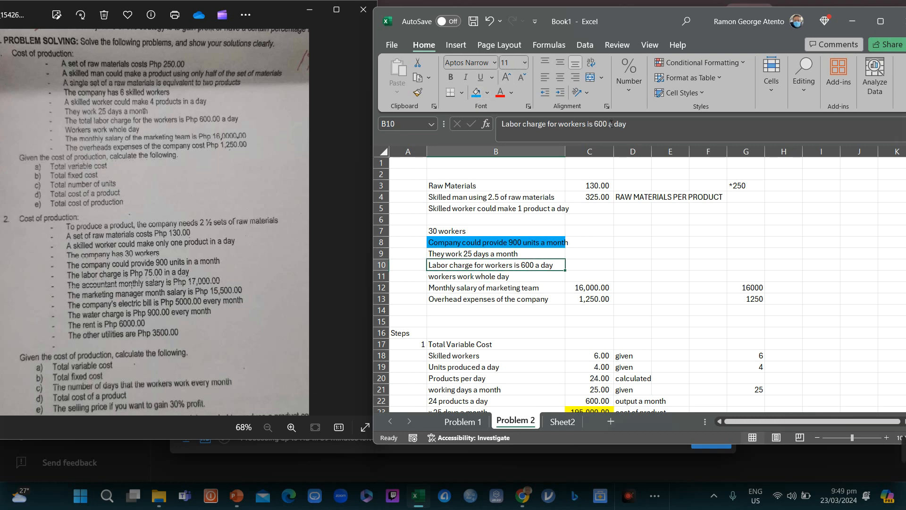
double_click(599, 127)
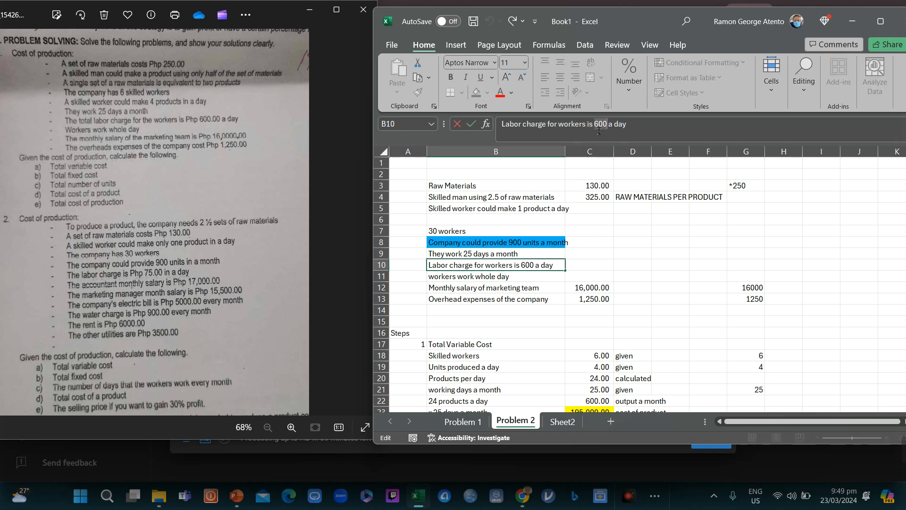
type("75")
key("Return")
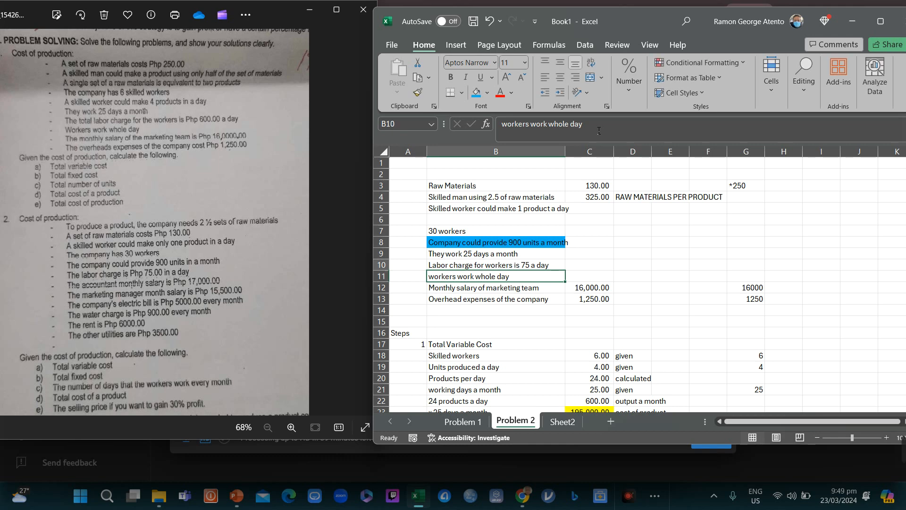
Step: Reword the labor note to read 'Labor charge per worker is 75 a day'
key("Up")
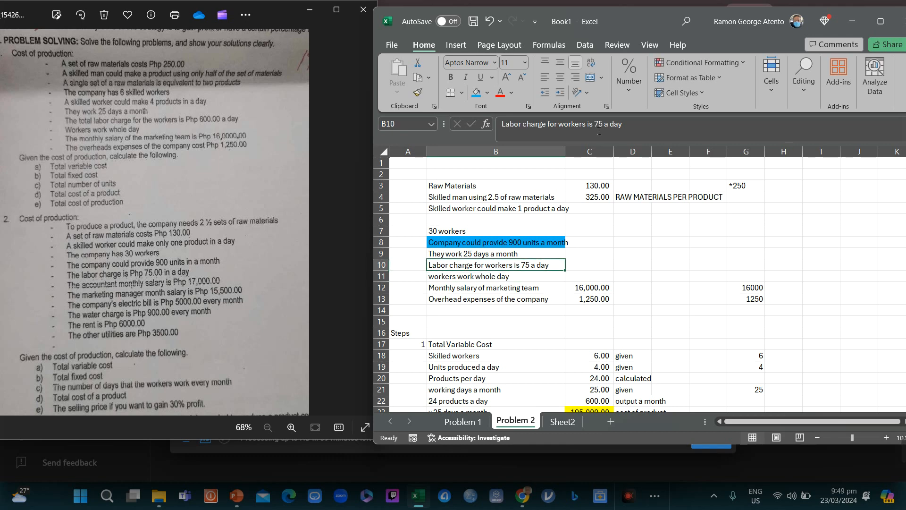
key("Down")
key("Up")
key("Down")
key("Up")
left_click(587, 130)
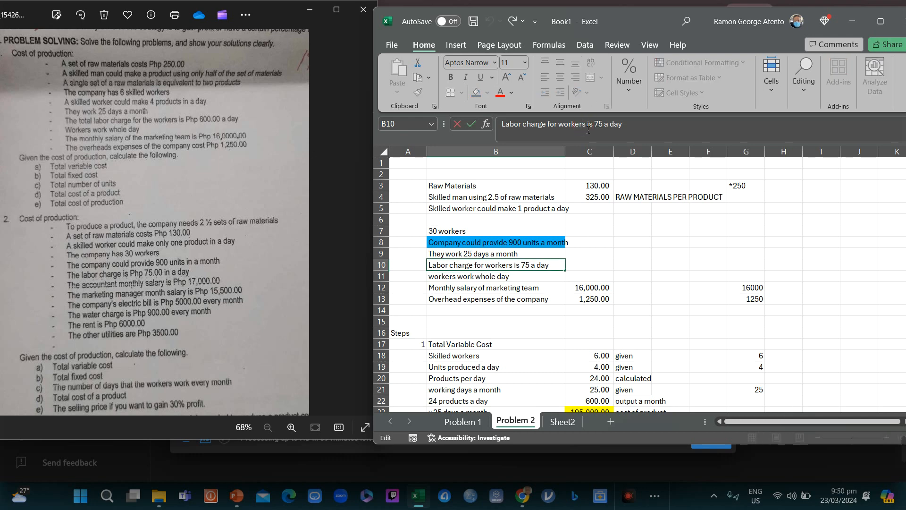
key("BackSpace")
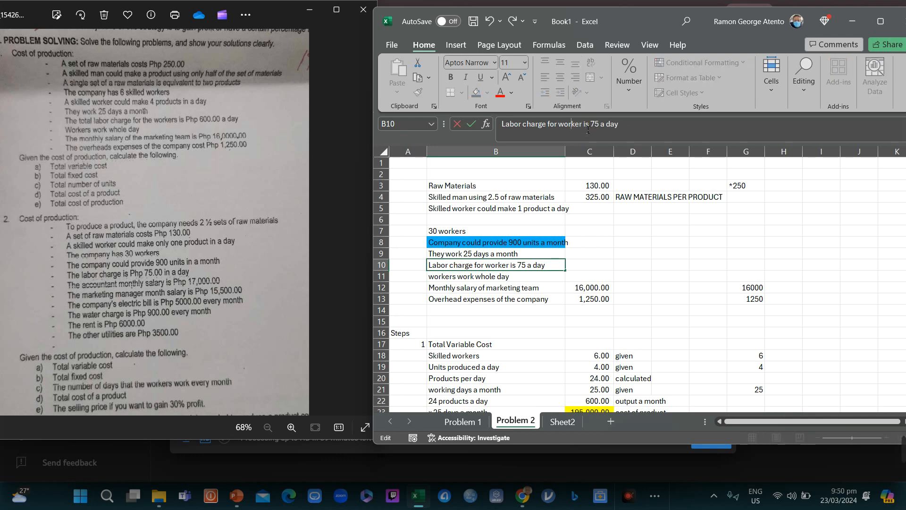
key("shift+Right")
type("per")
key("Return")
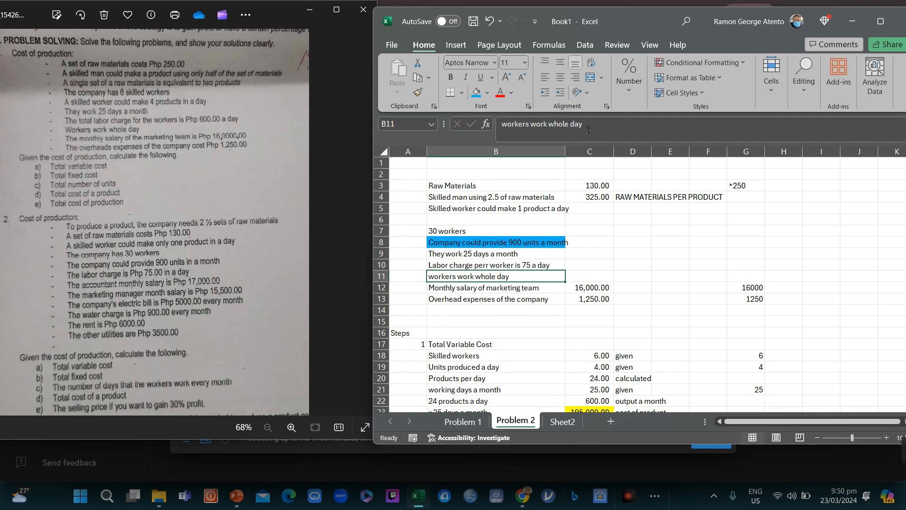
Step: Select rows 11 through 15 above the whole-day note
key("Up")
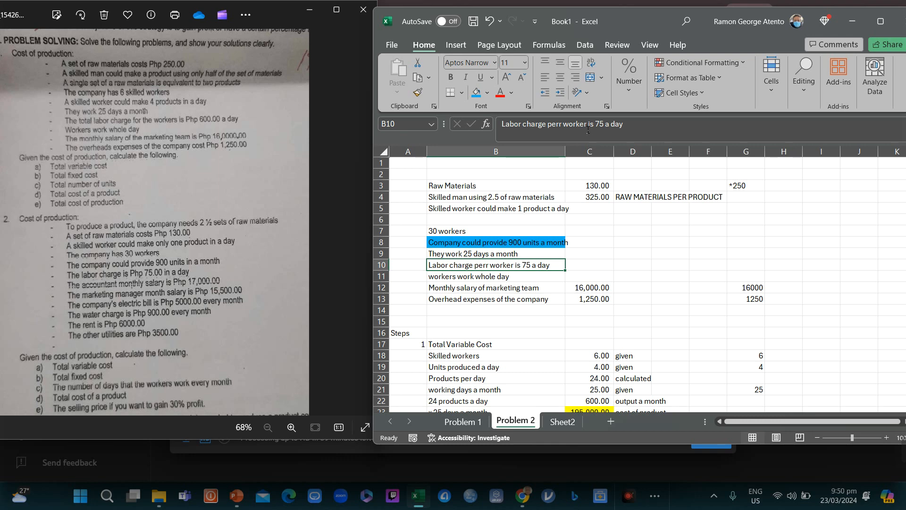
key("Down")
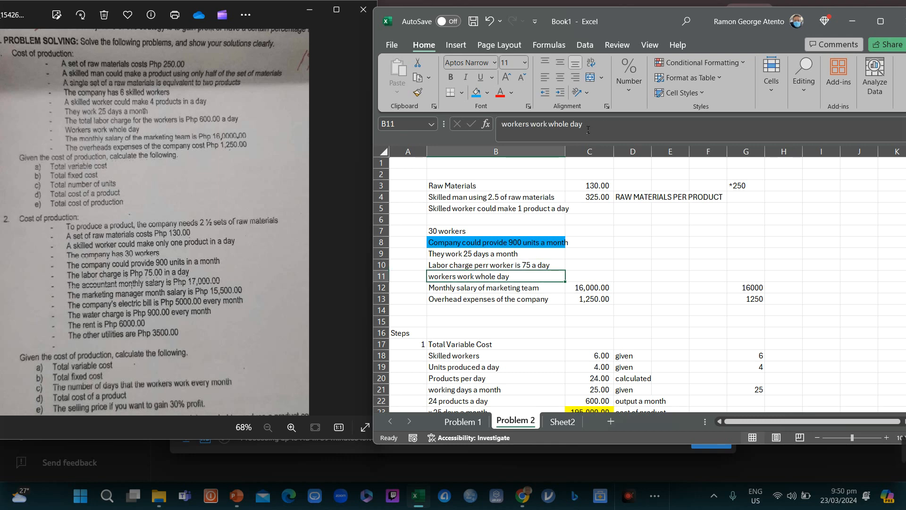
left_click(387, 280)
left_click_drag(387, 281, 384, 323)
Step: Insert five blank rows and enter 'Accountant salary' with 17,000 in row 11
right_click(384, 323)
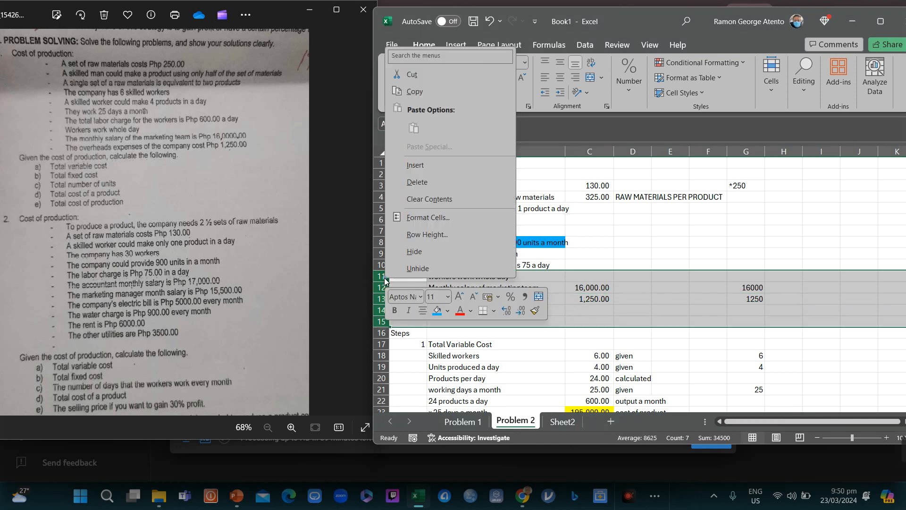
left_click(423, 166)
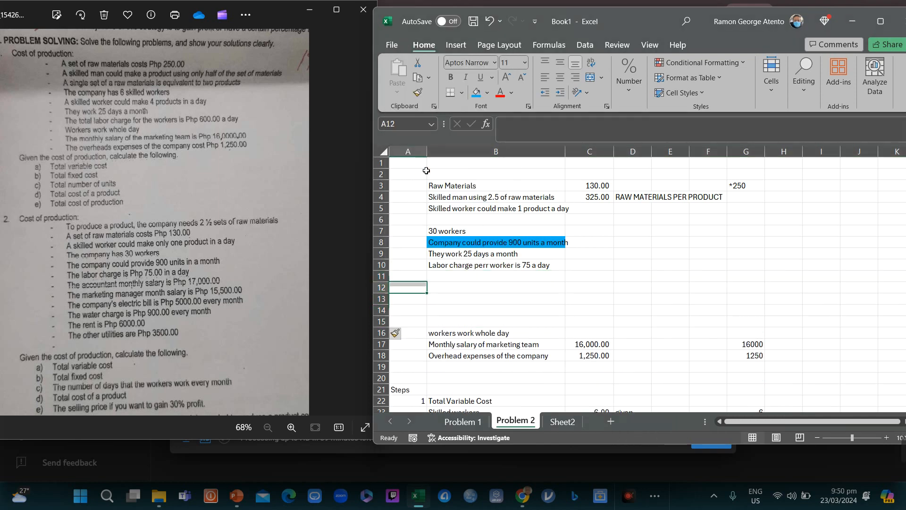
type("Ac")
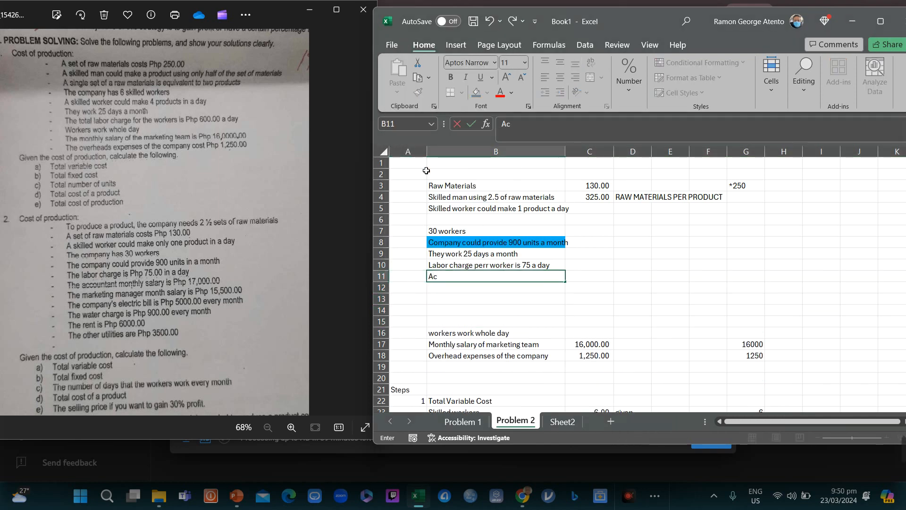
type("countant sala")
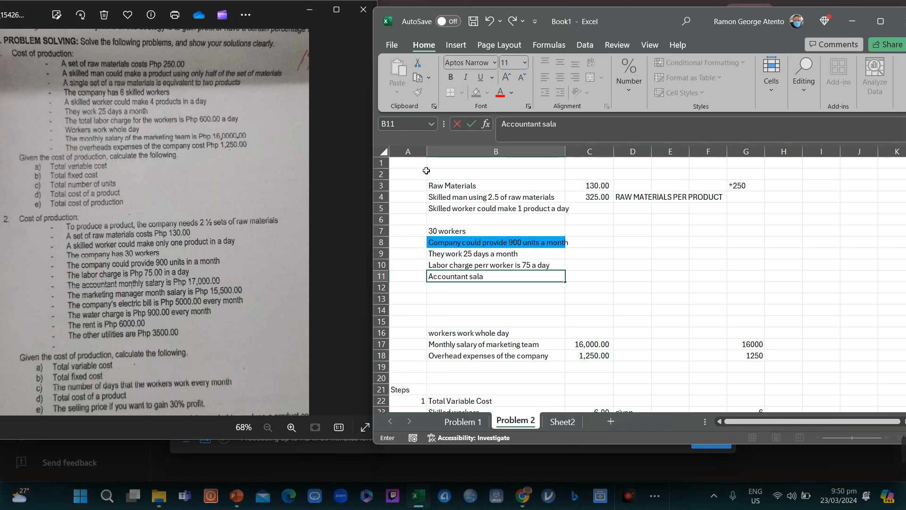
type("ry")
key("Tab")
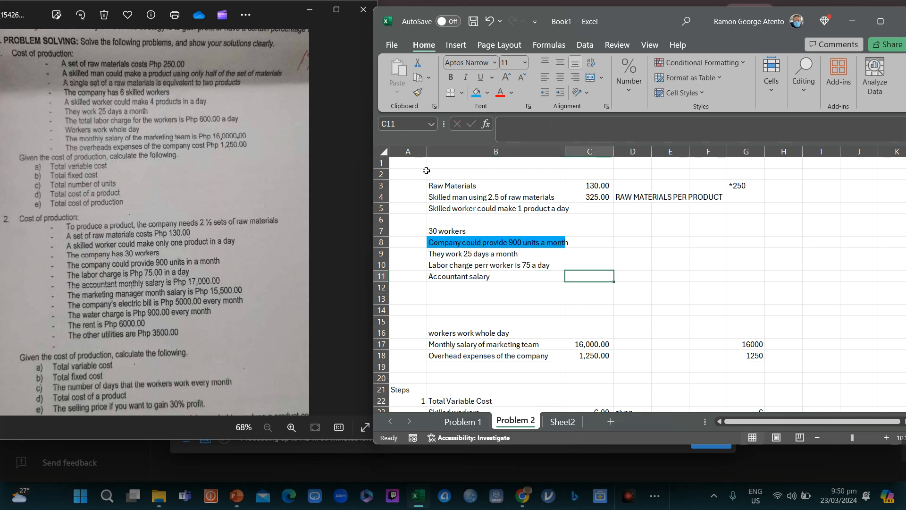
type("16")
key("BackSpace")
type("000")
key("BackSpace")
key("BackSpace")
key("BackSpace")
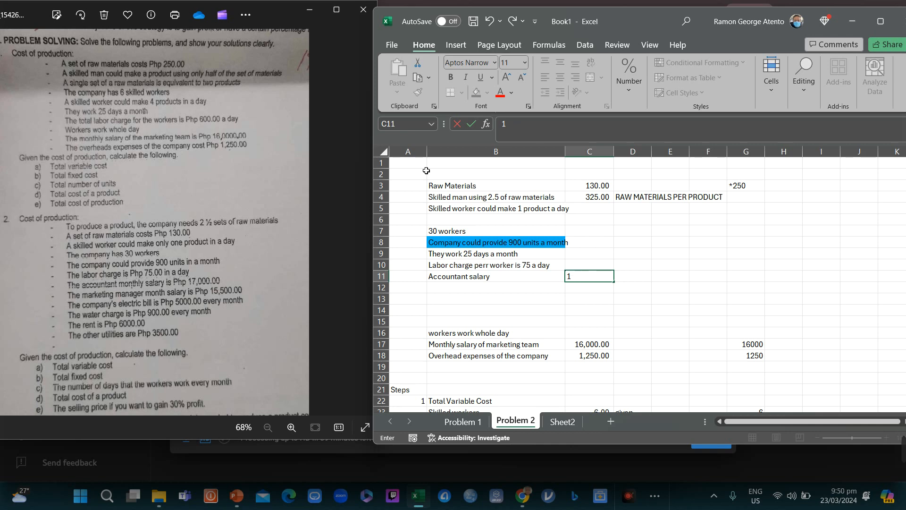
type("7,00")
type("000")
key("Return")
Step: Label row 12 as 'Marketing Manager salary'
key("Left")
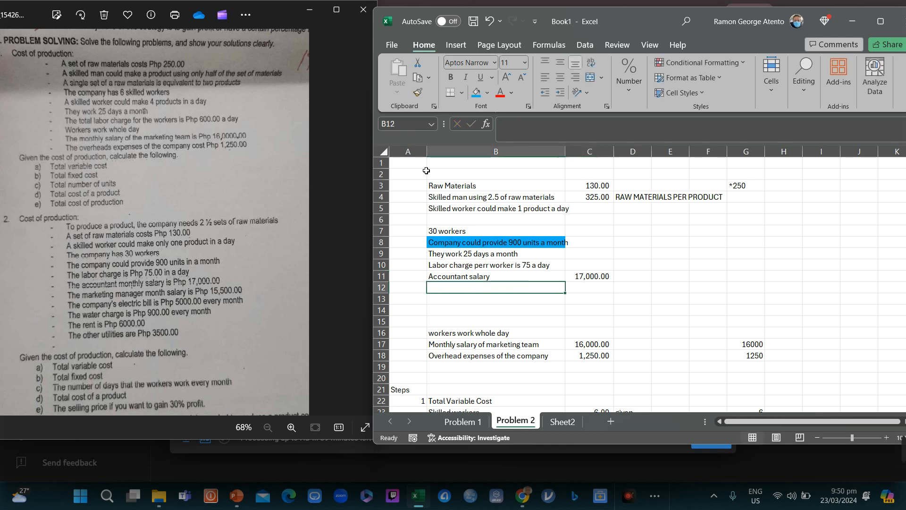
type("Mafk")
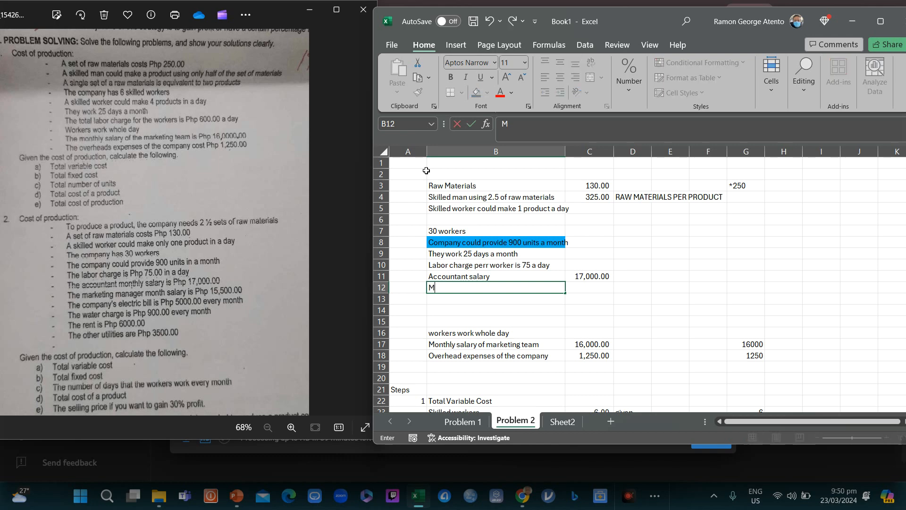
key("BackSpace")
key("BackSpace")
type("rketing Manager")
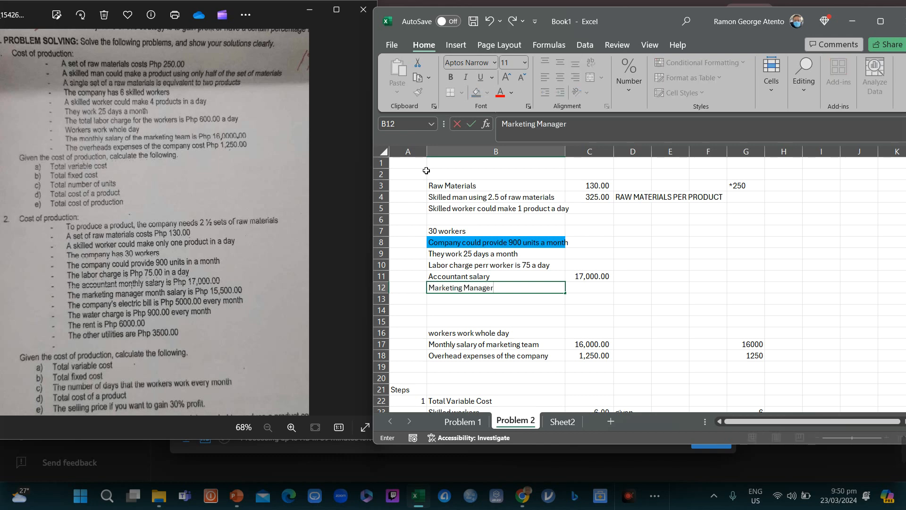
key("Left")
key("Right")
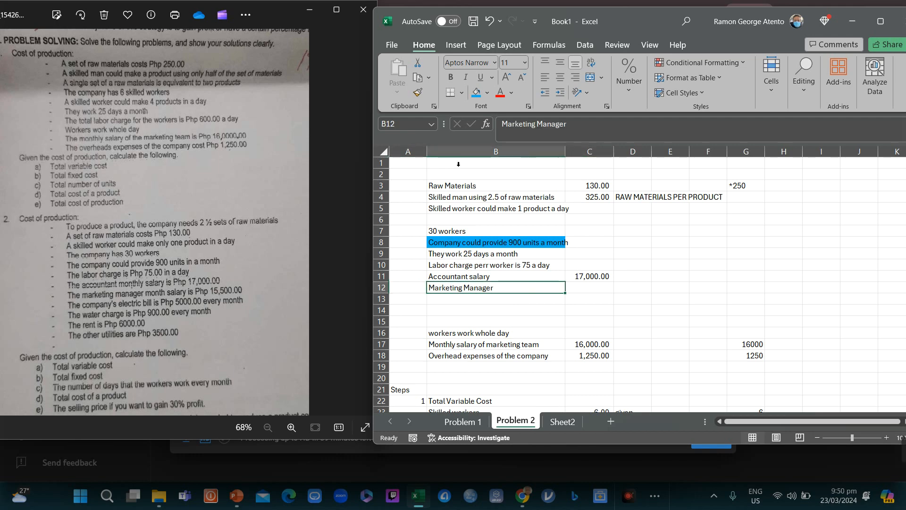
left_click(621, 130)
type("salary")
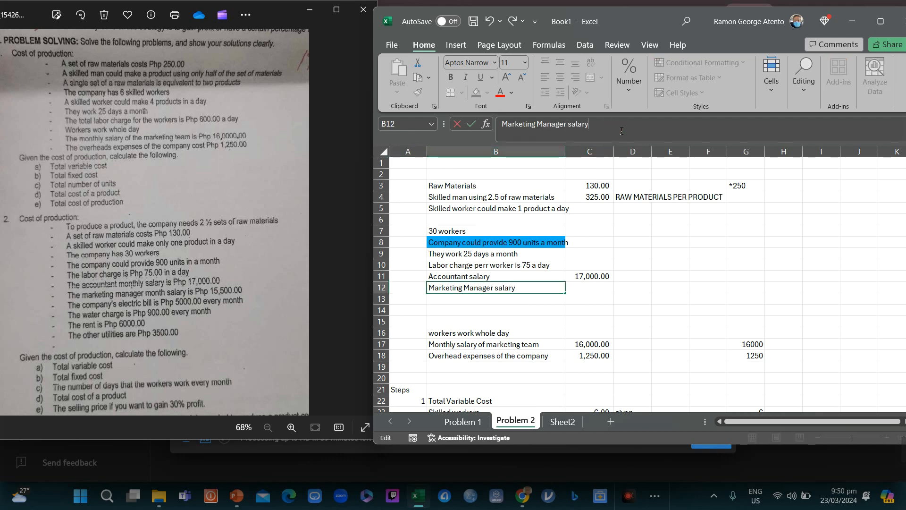
key("Return")
Step: Enter 15,500 as the marketing manager salary in C12
key("Up")
key("Right")
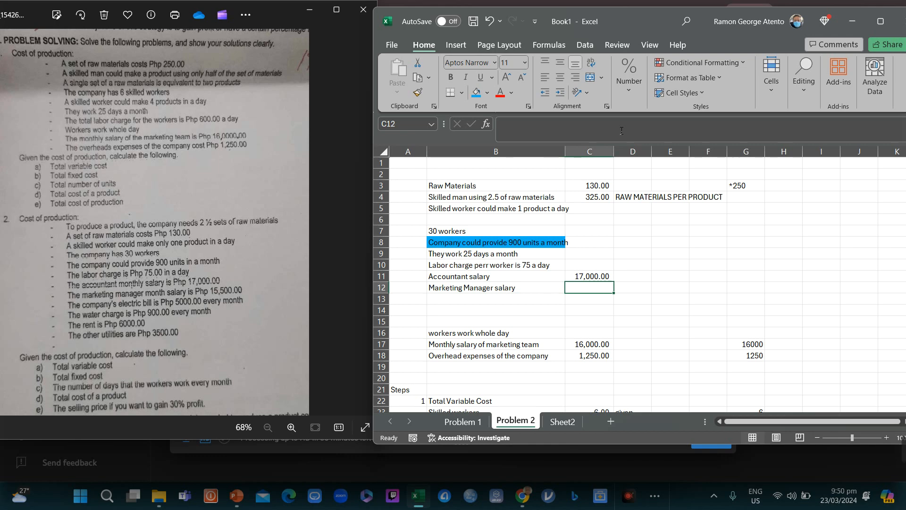
type("15,")
type("500")
key("Return")
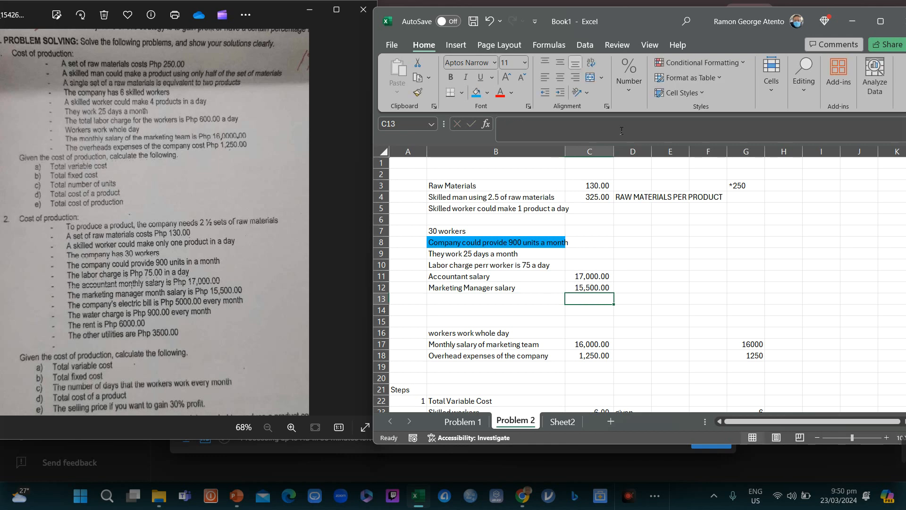
key("Left")
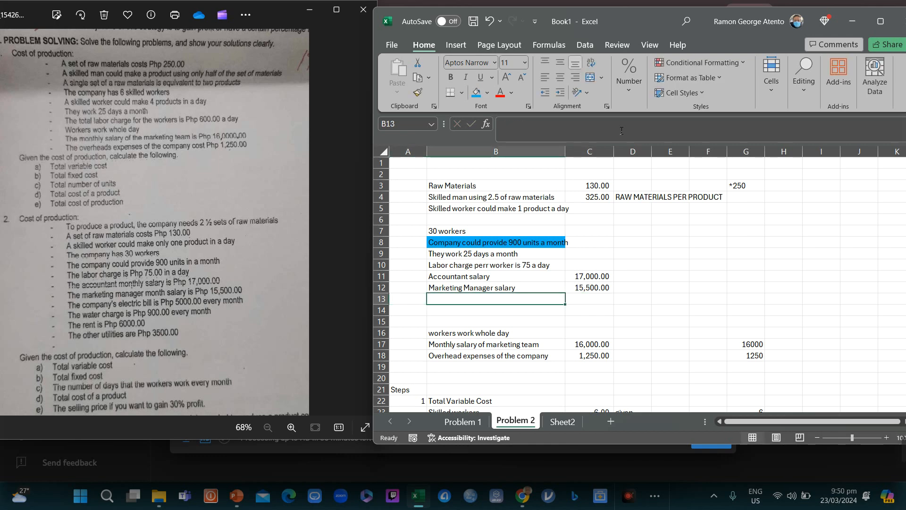
Step: Add the 'Electric Bill per month' label with an amount of 5,000
type("Electric ")
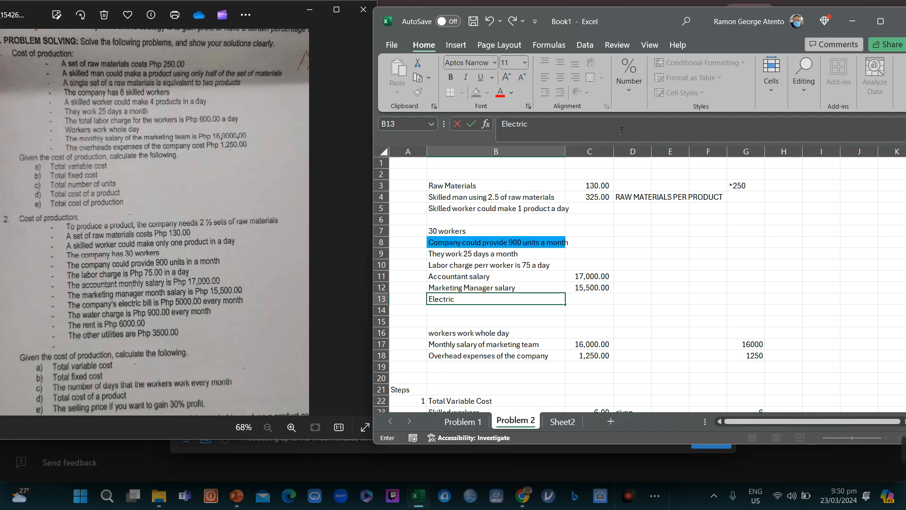
type("Bill")
type("per month")
key("Return")
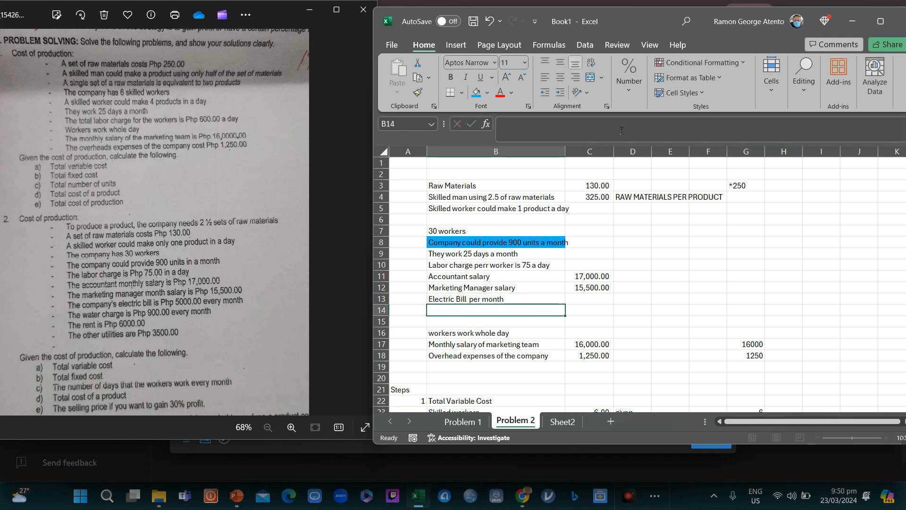
key("Up")
key("Right")
type("500")
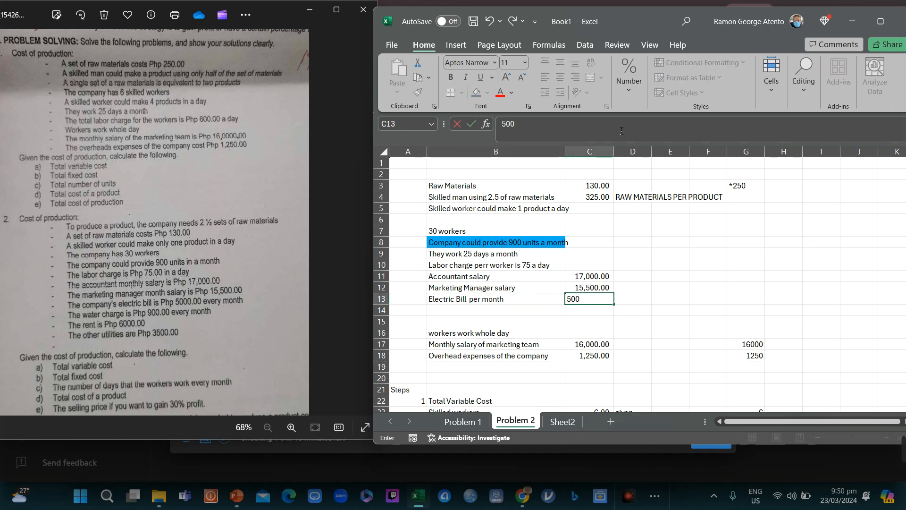
type("0")
key("Return")
key("Up")
key("Up")
key("Up")
key("Down")
key("Down")
key("Down")
key("Up")
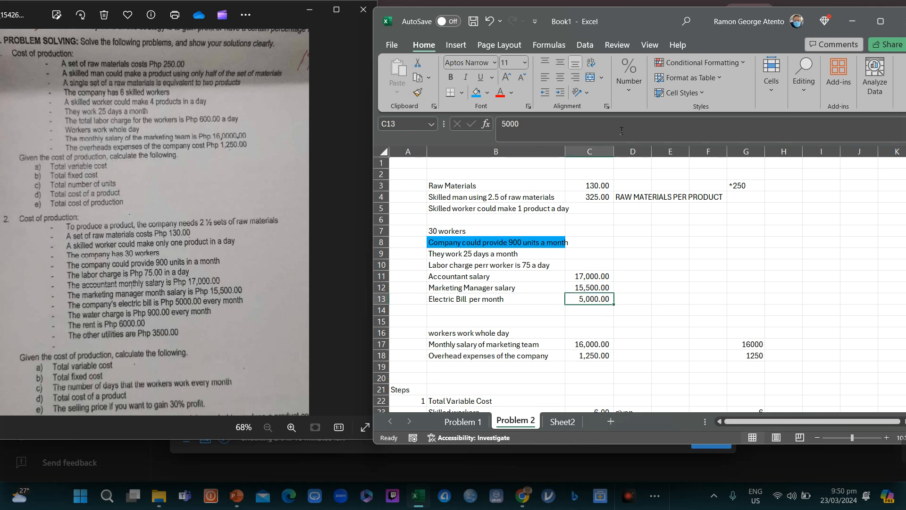
key("Up")
key("Up")
key("Down")
key("Down")
key("Up")
key("Up")
key("Down")
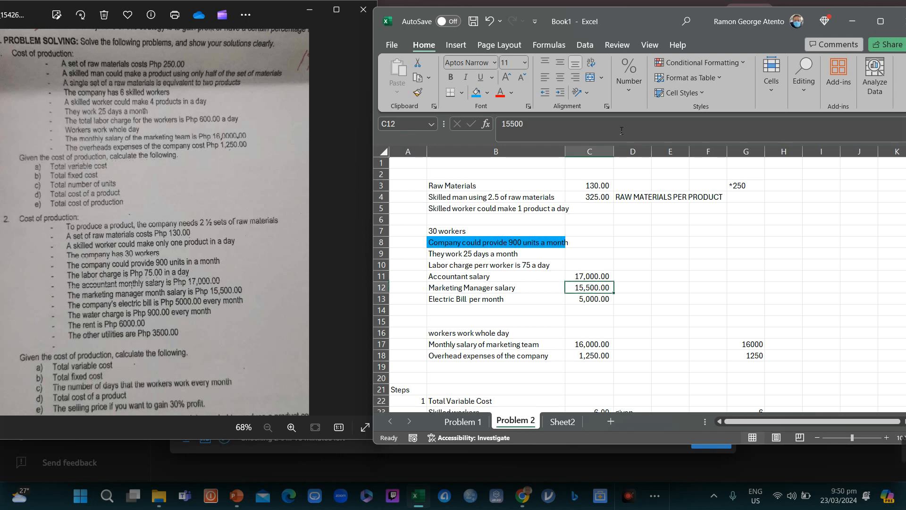
key("Down")
key("Down")
key("Up")
key("Left")
key("Left")
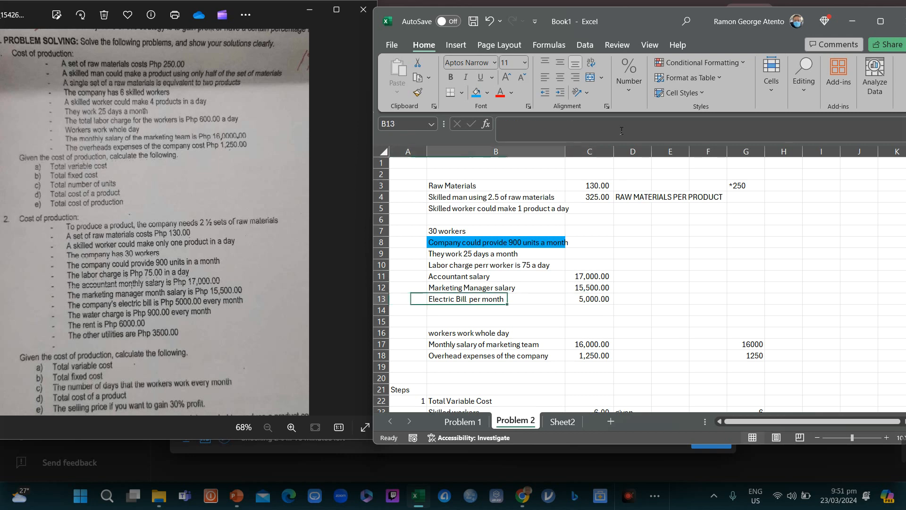
key("Down")
Step: Add 'Water Charge is' with 900 and the note 'per month'
type("Water")
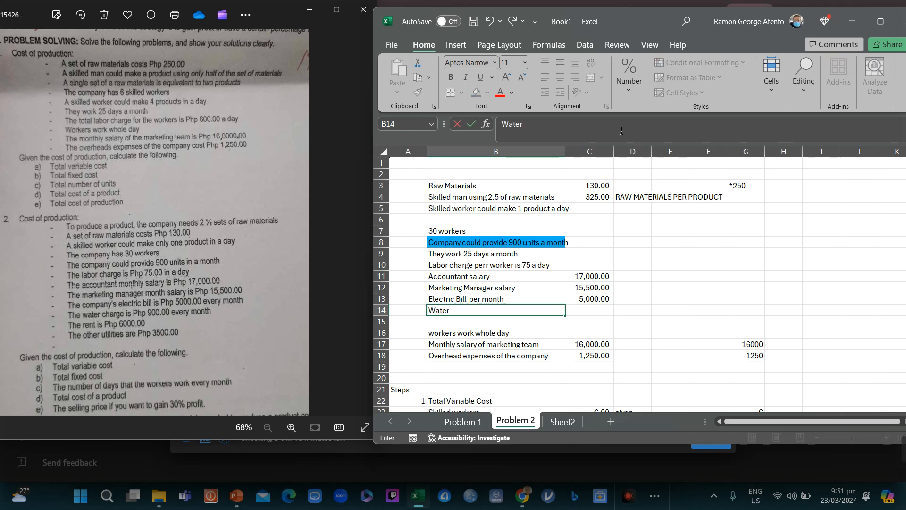
type(" Charge is")
key("Return")
key("Right")
key("Up")
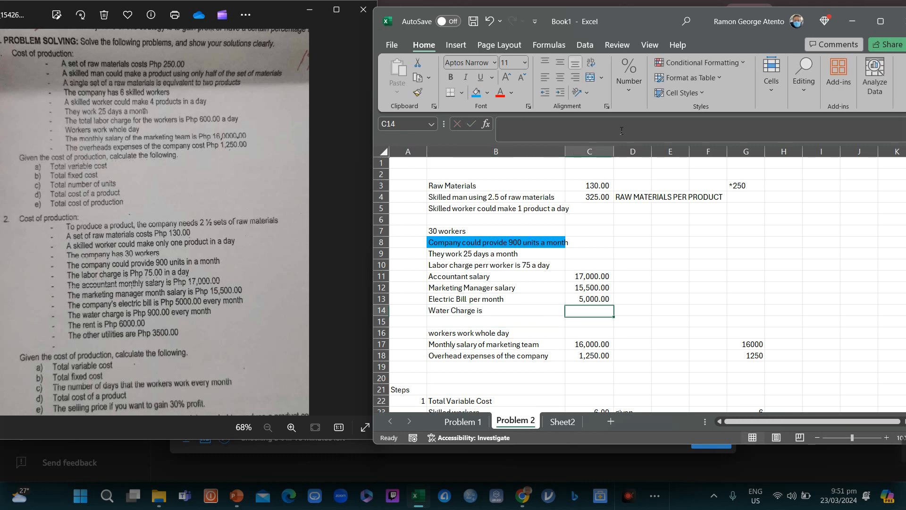
type("900")
key("Tab")
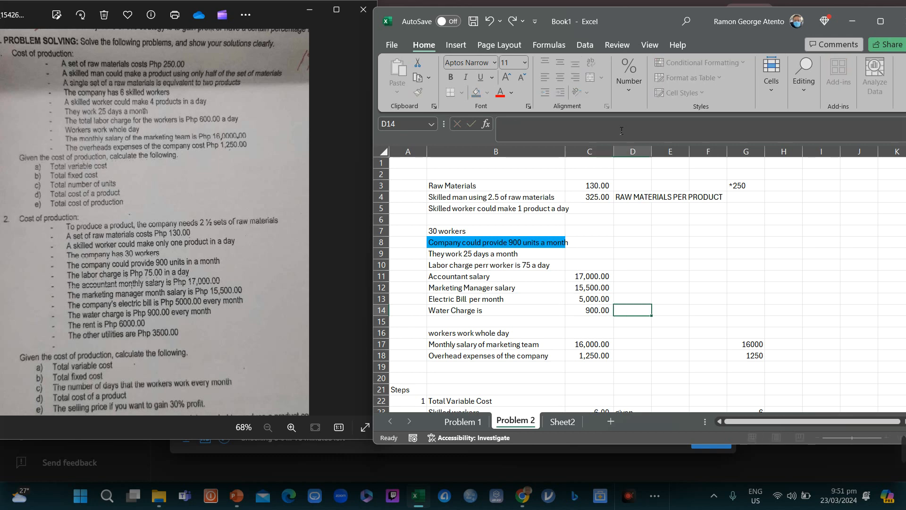
type("per month")
key("Return")
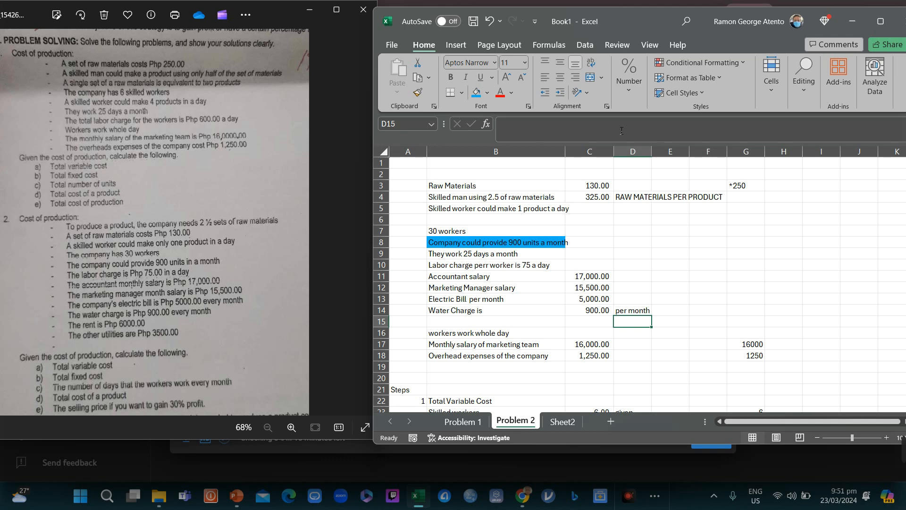
Step: Add the 'Rent' row with an amount of 6,000
key("Left")
key("Left")
key("Left")
key("Right")
type("Rent")
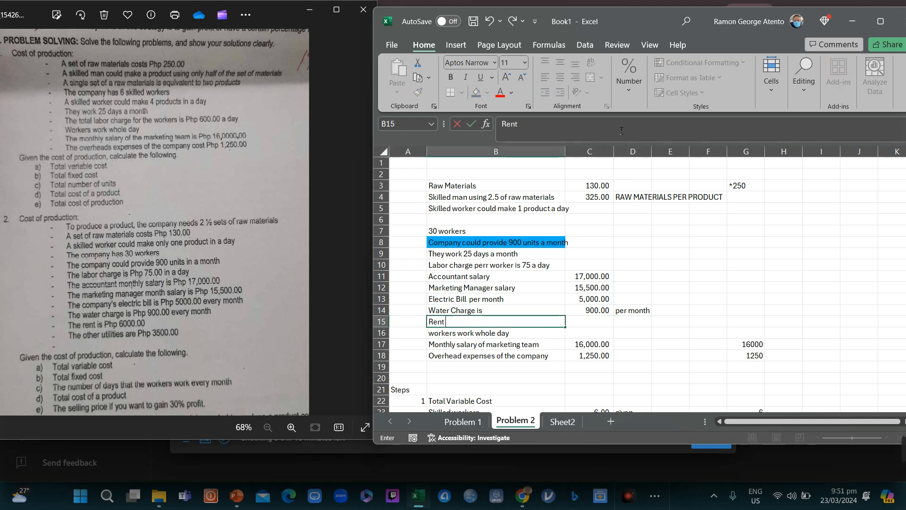
key("Tab")
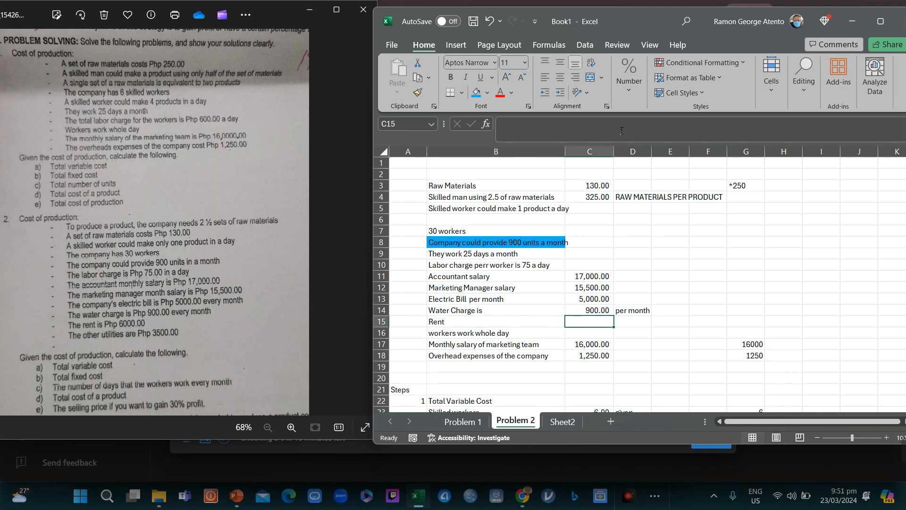
type("6000")
key("Return")
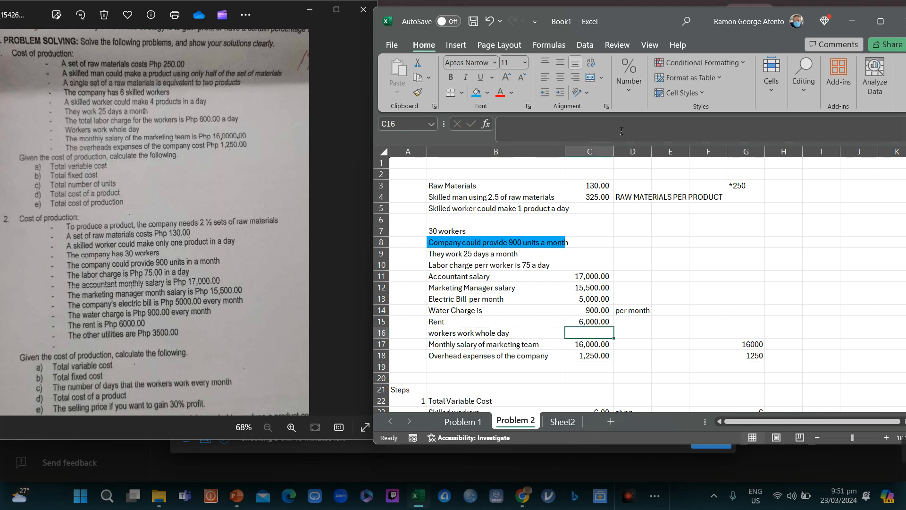
Step: Add the 'Other Utilities' row with an amount of 3,500
key("Left")
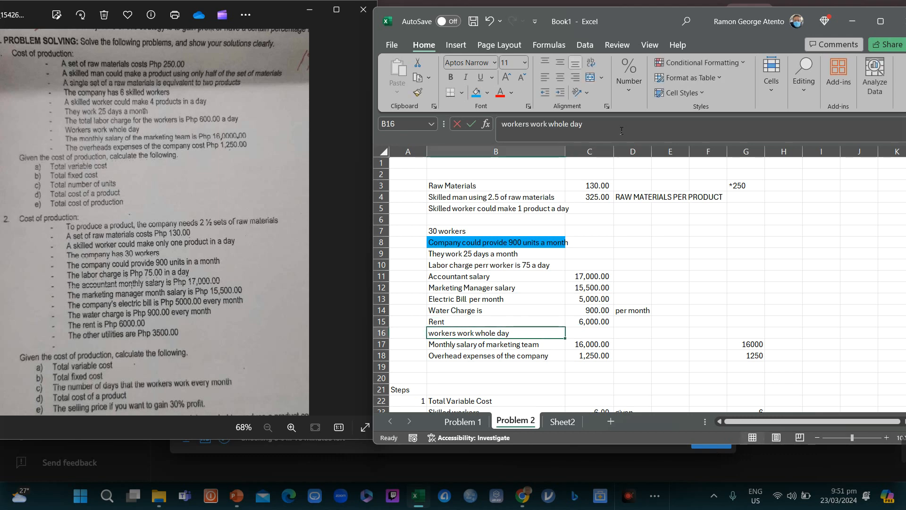
type("Other Utilitiei")
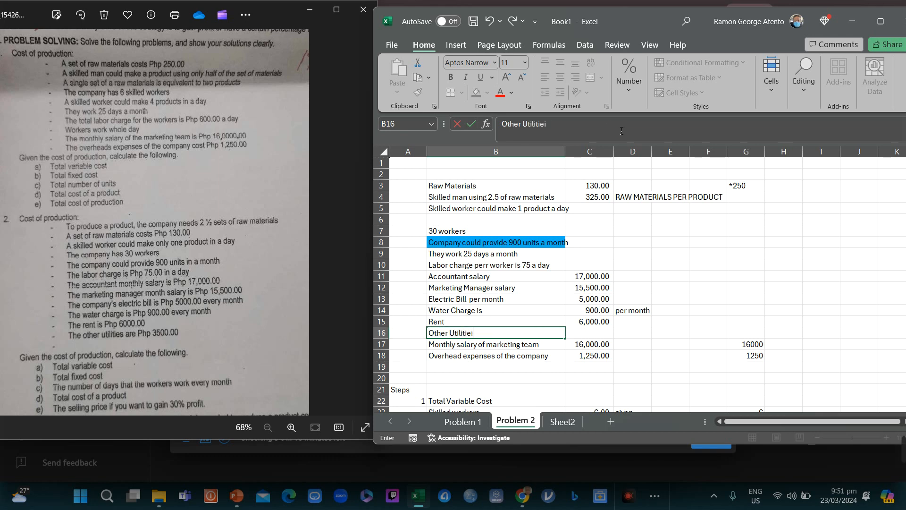
key("BackSpace")
type("s")
key("Return")
key("Up")
key("Right")
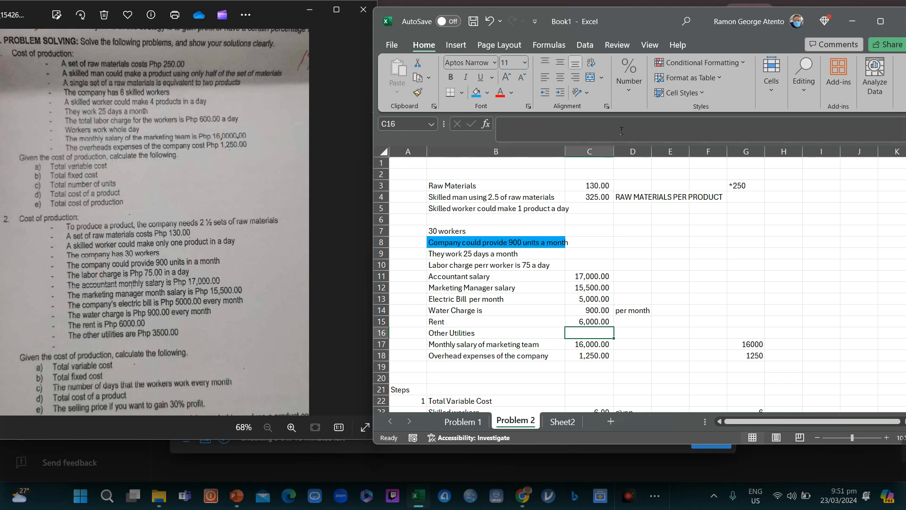
type("3500")
key("Return")
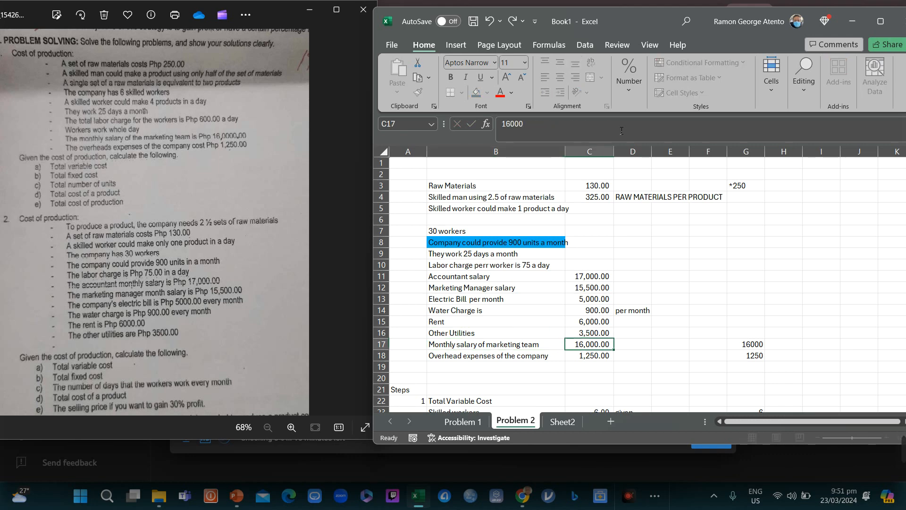
Step: Delete the old marketing team salary (16,000) and overhead (1,250) entries in B17:G18
key("Left")
key("shift+Right")
key("shift+Right")
key("shift+Right")
key("shift+Right")
key("shift+Right")
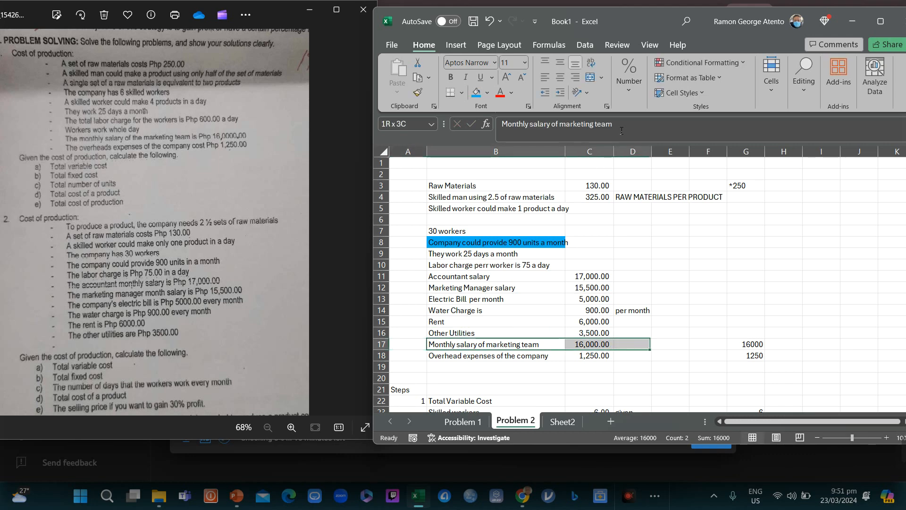
key("shift+Down")
key("Delete")
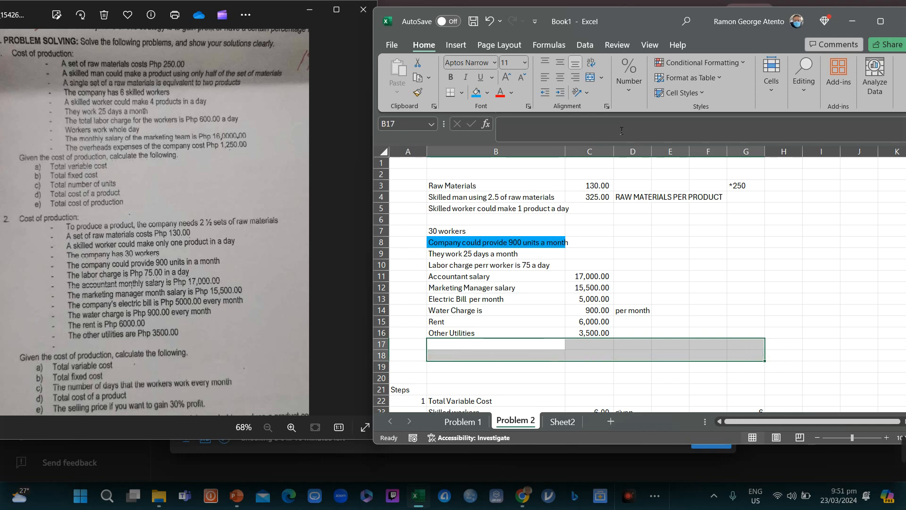
key("Down")
key("Down")
key("Down")
key("Down")
key("Down")
key("Down")
key("Down")
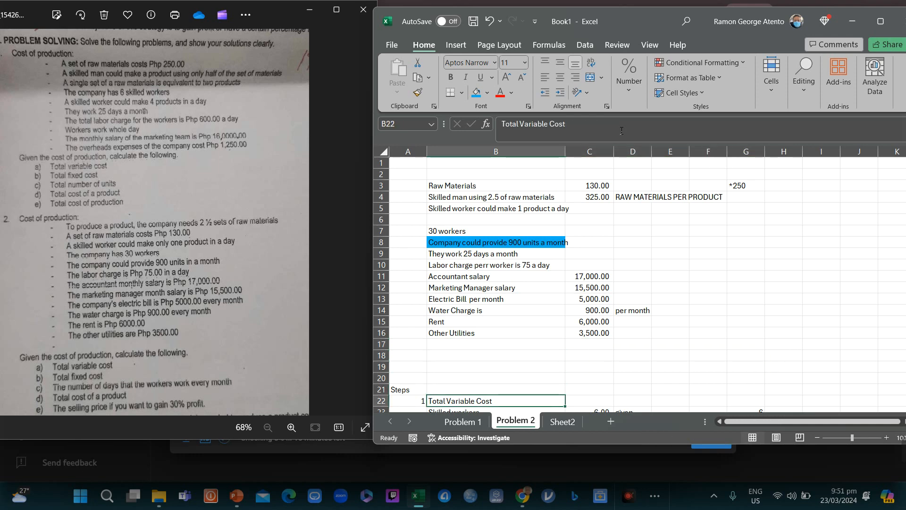
key("Down")
key("Down")
key("Down")
key("Down")
key("Up")
key("Up")
key("Up")
key("Up")
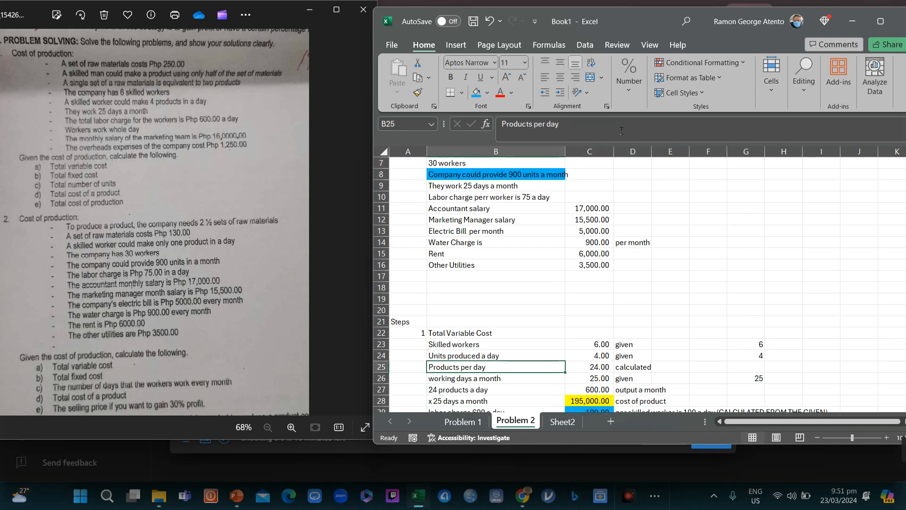
key("Up")
key("Up")
key("Up")
key("Up")
key("Up")
key("Up")
key("Up")
key("Up")
key("Up")
key("Up")
key("Up")
key("Up")
key("Up")
key("Up")
key("Up")
key("Up")
key("Up")
key("Up")
key("Up")
key("Up")
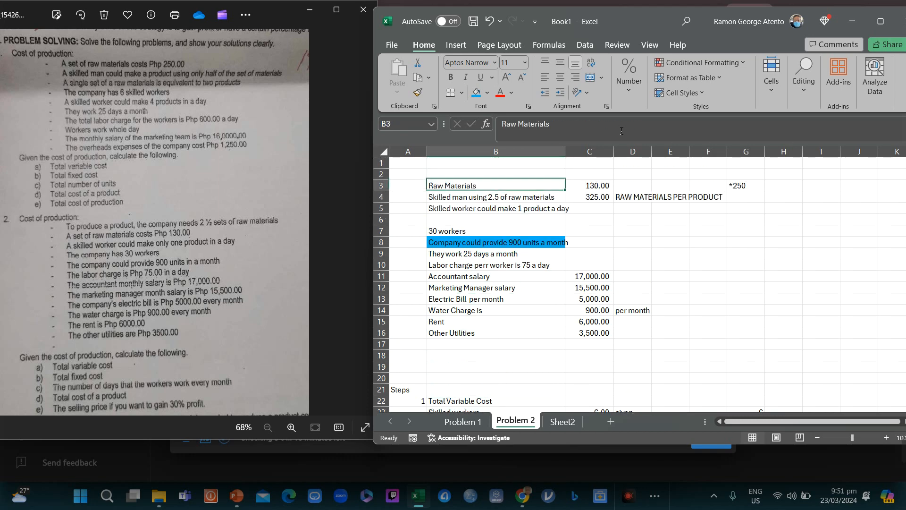
key("Down")
key("Down")
key("Down")
key("Down")
key("Down")
key("Down")
key("Down")
key("Down")
key("Down")
key("Down")
key("Down")
key("Down")
key("Down")
key("Down")
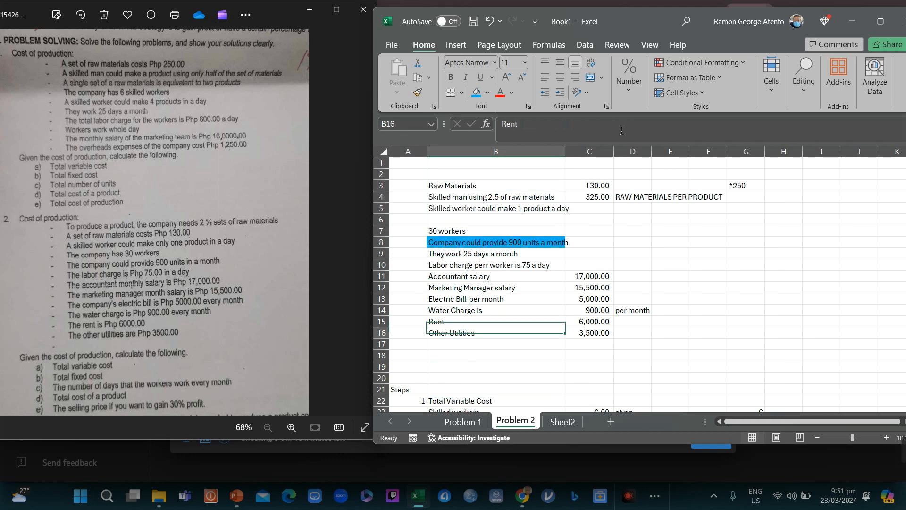
key("Down")
key("Down")
key("Down")
key("Down")
key("Down")
key("Down")
key("Down")
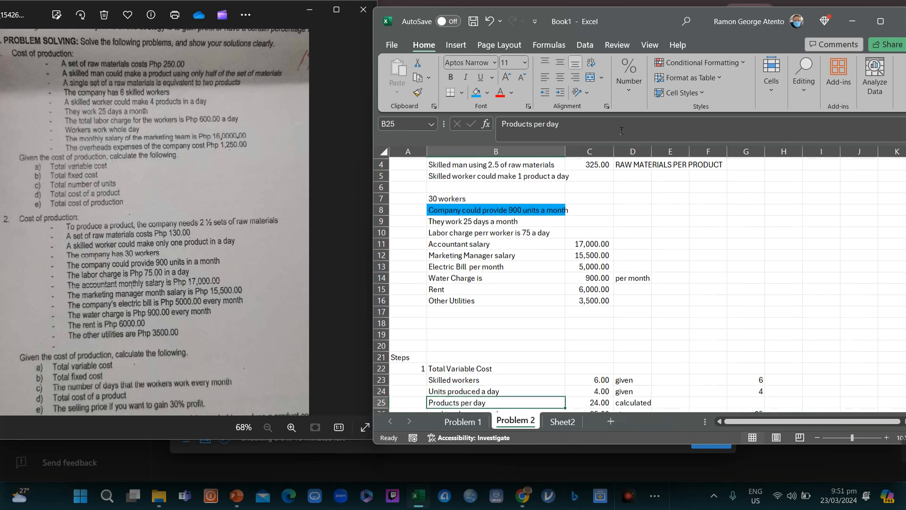
key("Up")
key("Up")
key("Up")
key("Up")
key("Up")
key("Up")
key("Up")
key("Up")
key("Up")
key("Up")
key("Up")
key("Up")
key("Up")
key("Up")
key("Up")
key("Up")
key("Up")
key("Up")
key("Up")
key("Up")
key("Up")
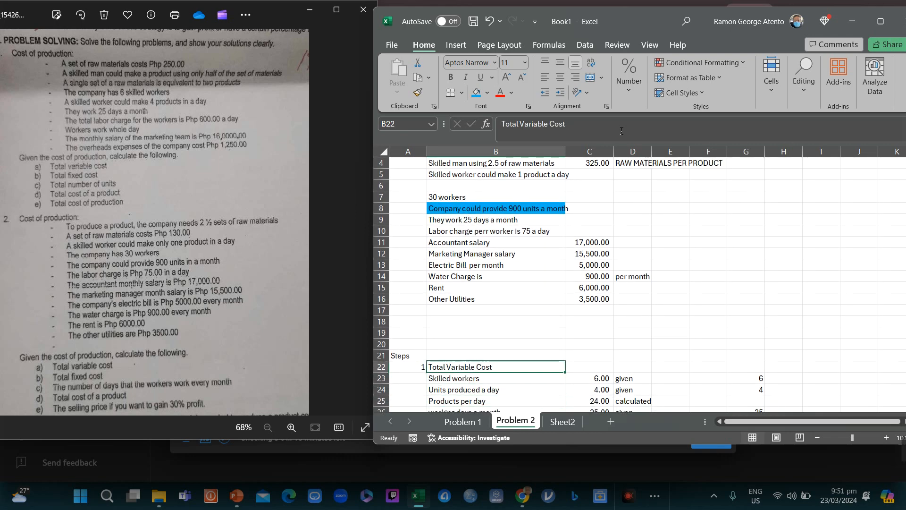
Step: Enter 30 skilled workers and 1 unit a day, giving 30 products per day
key("Down")
key("Down")
key("Down")
key("Down")
key("Down")
key("Down")
key("Down")
key("Down")
key("Down")
key("Down")
key("Down")
key("Down")
key("Down")
key("Down")
key("Down")
key("Down")
key("Down")
key("Down")
key("Down")
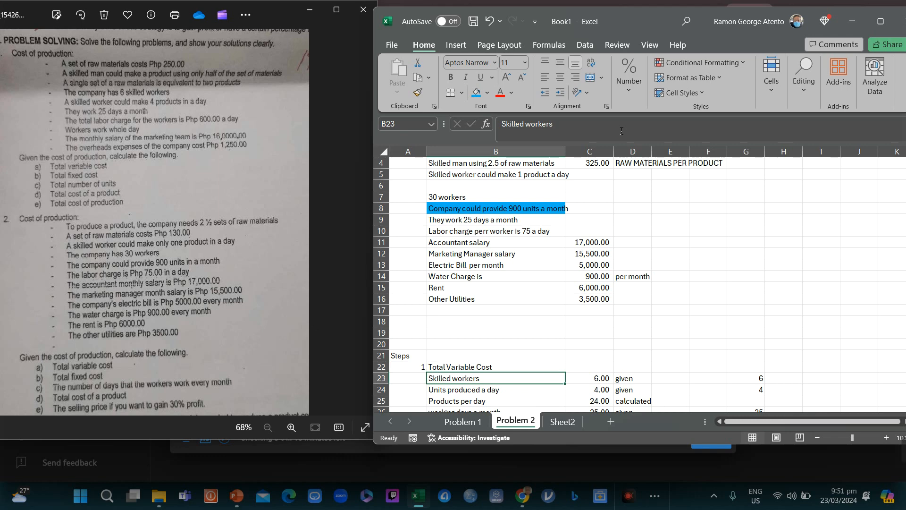
key("Right")
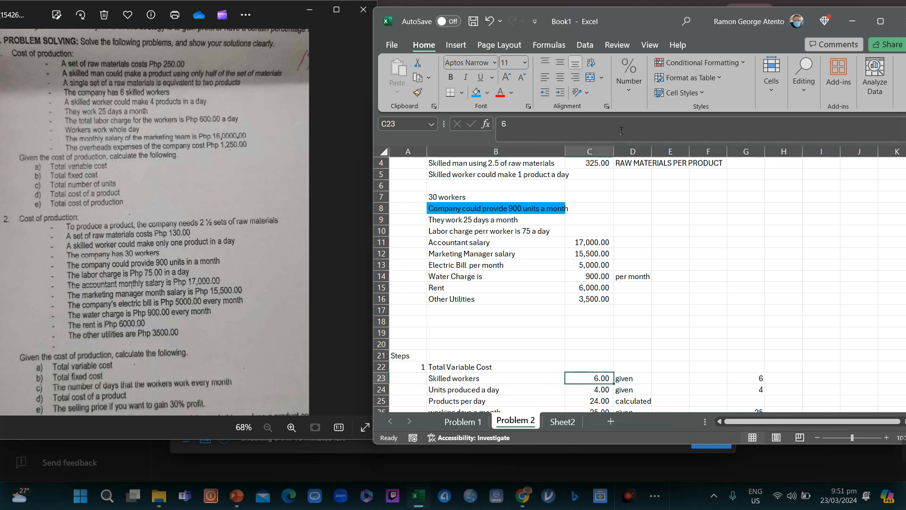
type("30")
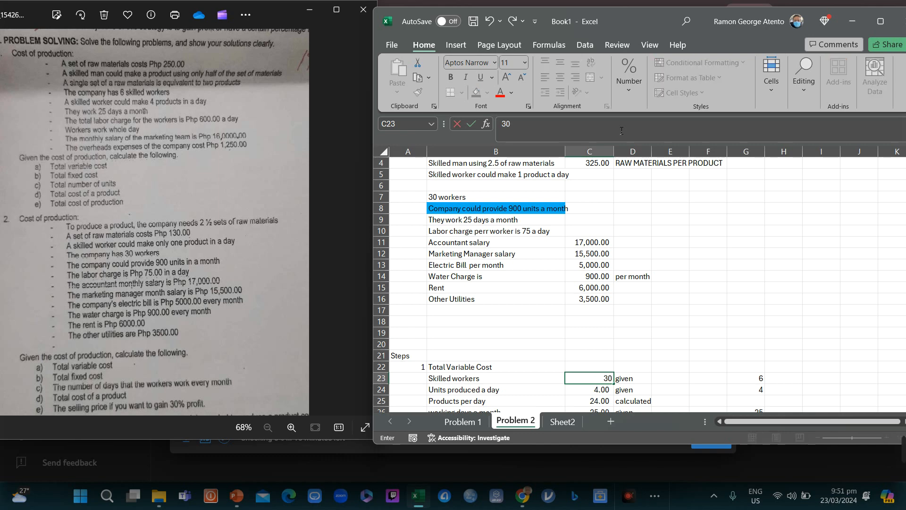
key("Return")
type("1")
key("Return")
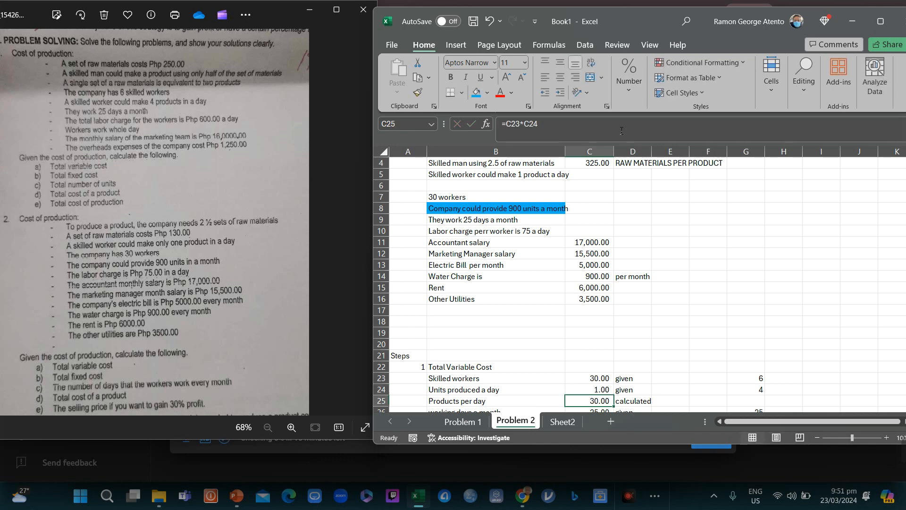
key("Down")
key("Down")
key("Down")
key("Up")
key("Up")
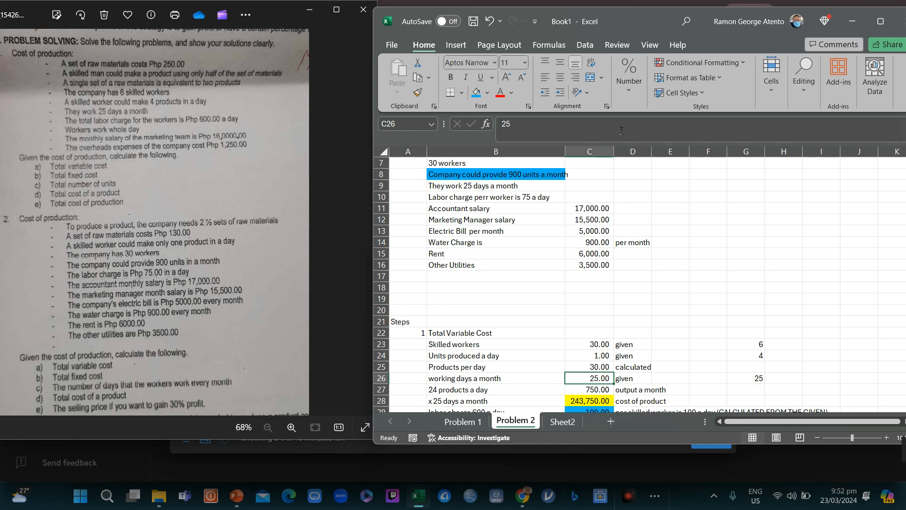
key("Up")
key("Up")
key("Up")
key("Up")
key("Up")
key("Up")
key("Up")
key("Up")
key("Up")
key("Up")
key("Up")
key("Up")
key("Up")
key("Up")
key("Up")
key("Up")
key("Up")
key("Up")
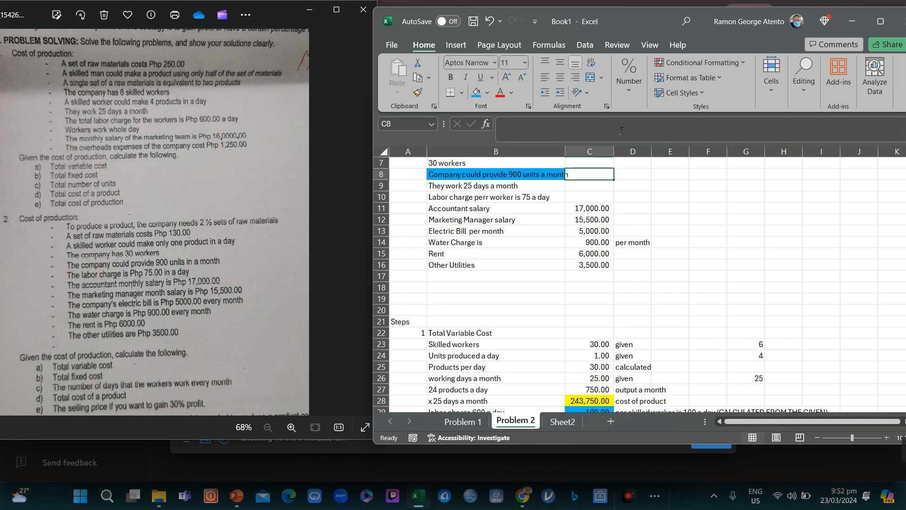
key("Down")
key("Down")
key("Down")
key("Down")
key("Down")
key("Down")
key("Down")
key("Down")
key("Down")
key("Down")
key("Down")
key("Down")
key("Down")
key("Down")
key("Down")
key("Down")
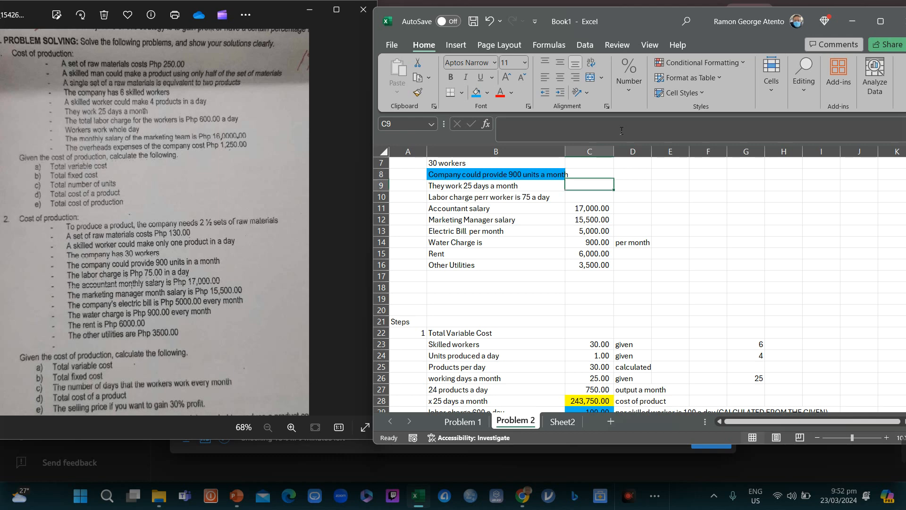
key("Down")
key("Down")
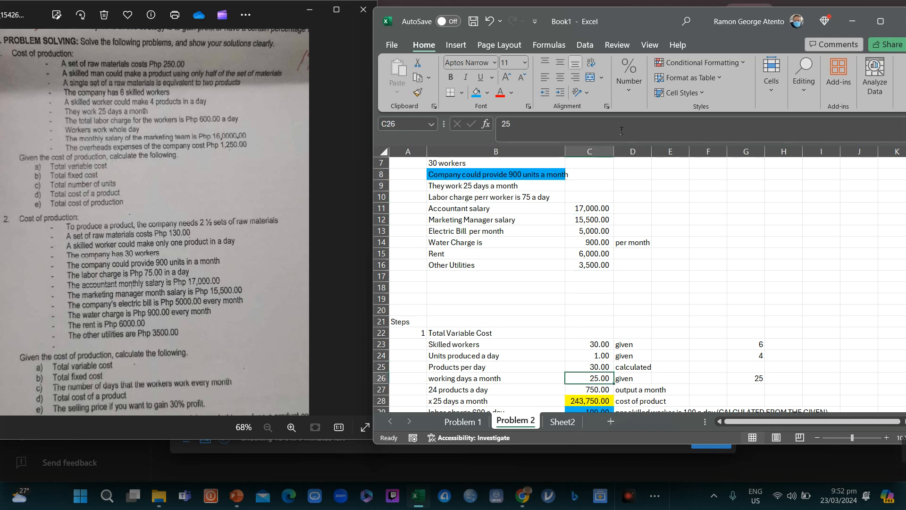
key("Up")
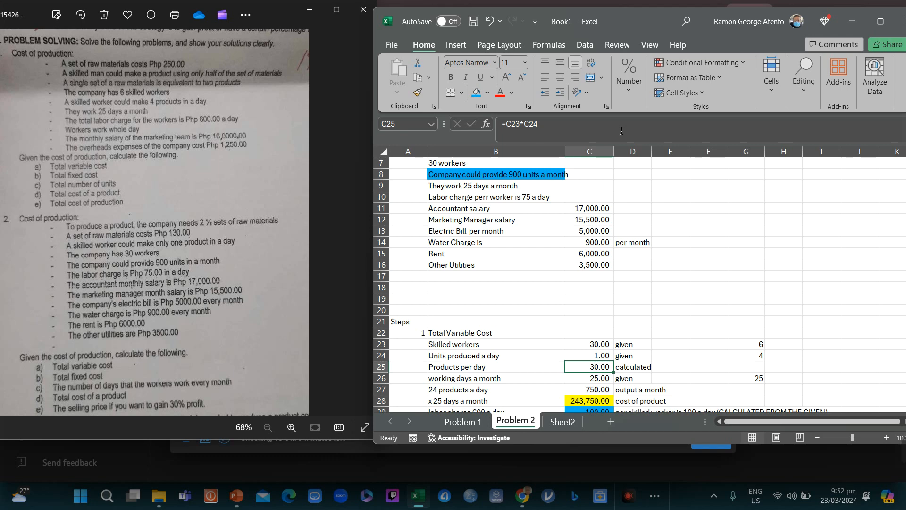
Step: Set working days a month to 30 so output a month becomes 900
key("Left")
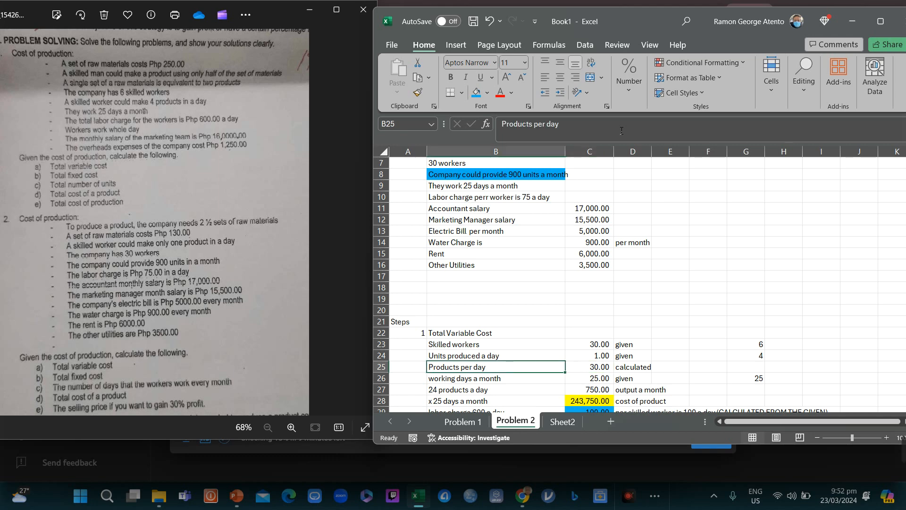
key("Down")
key("Right")
type("30")
key("Return")
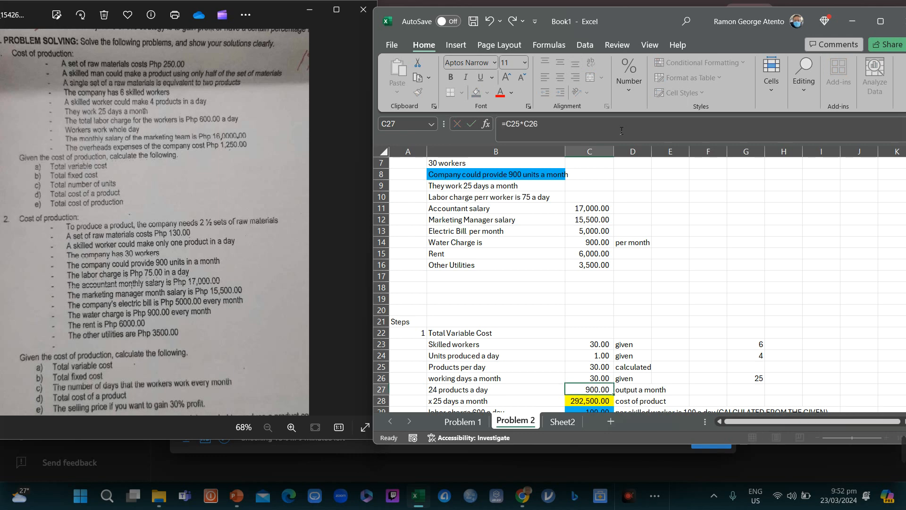
key("Down")
key("Up")
key("Down")
key("Down")
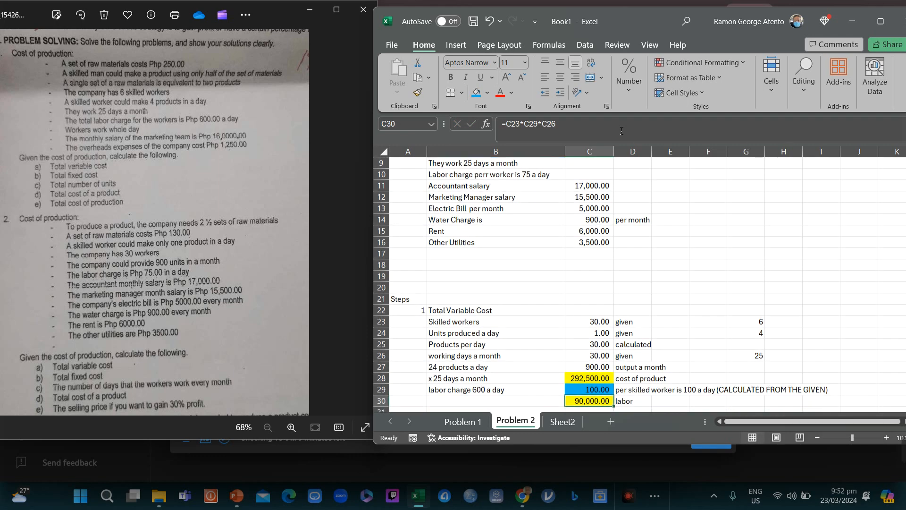
key("Up")
key("Up")
key("Right")
key("Left")
key("Right")
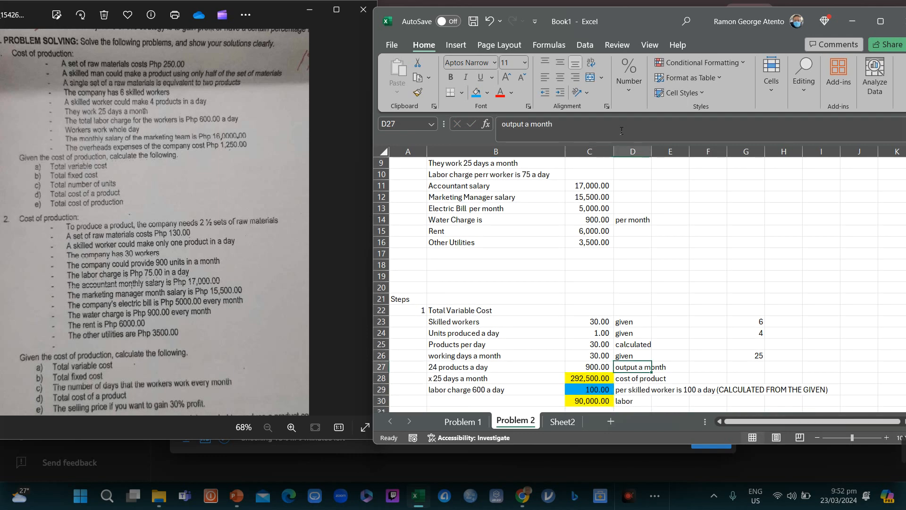
key("Left")
key("Down")
Step: Delete the leftover '24 products a day' label
key("Left")
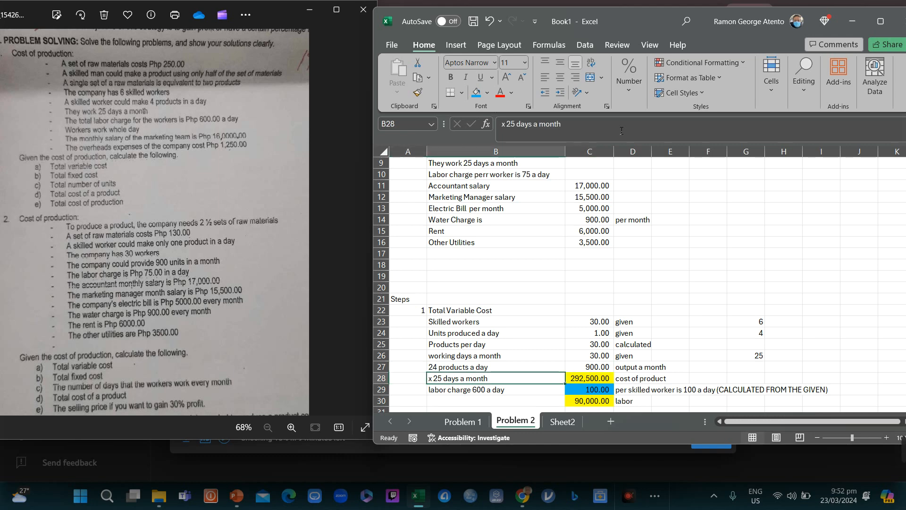
key("Up")
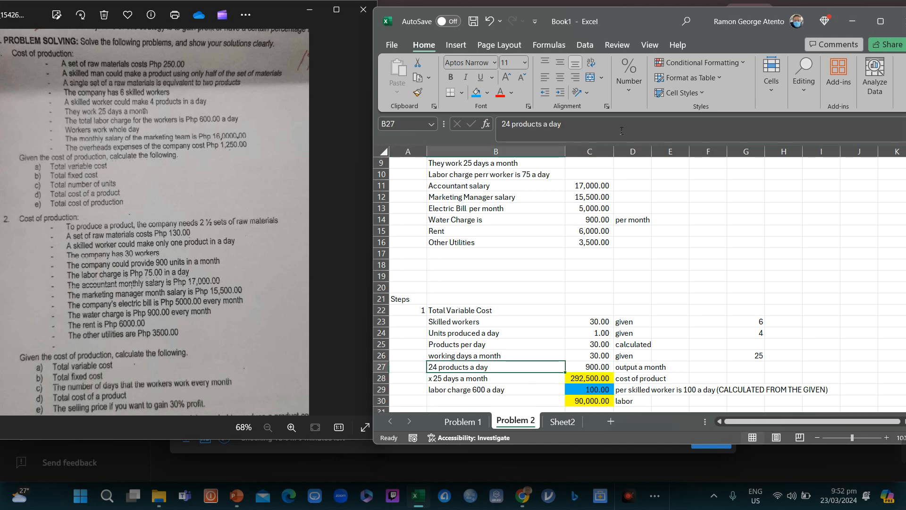
key("Delete")
Step: Note 'assumed given' beside the 30 working days value
key("Up")
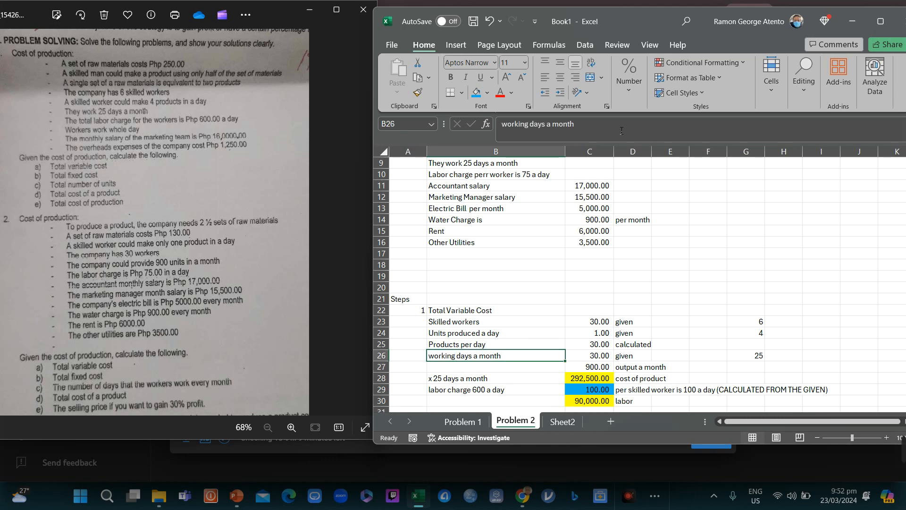
key("Down")
key("Right")
key("Right")
key("Up")
type("as")
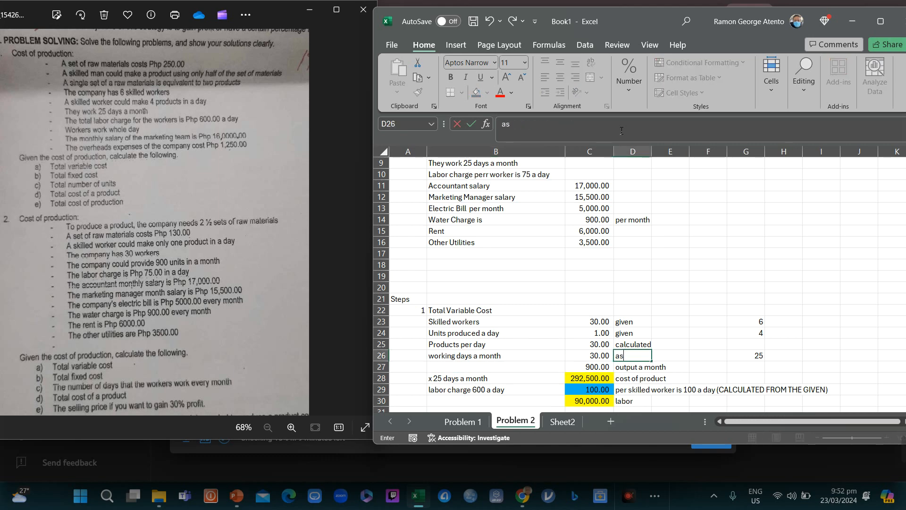
type("sumed given")
key("Return")
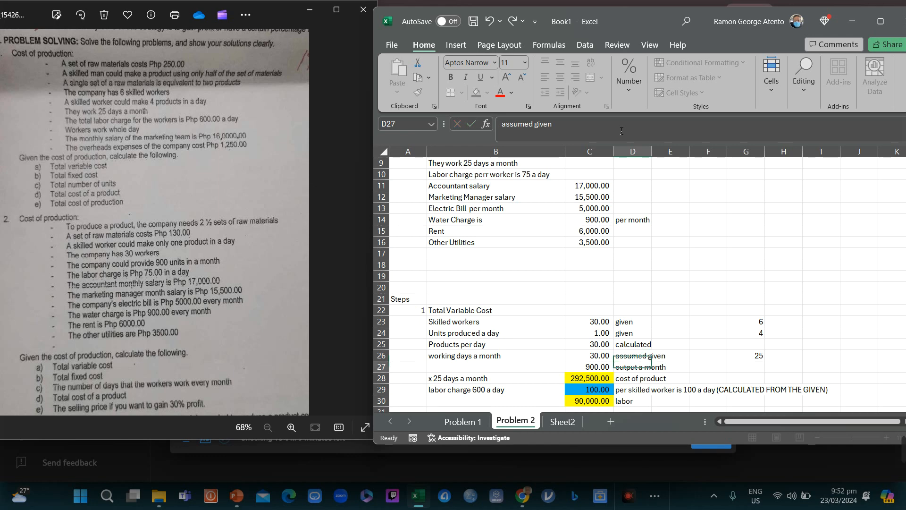
key("Up")
key("Left")
key("Right")
key("Left")
key("Left")
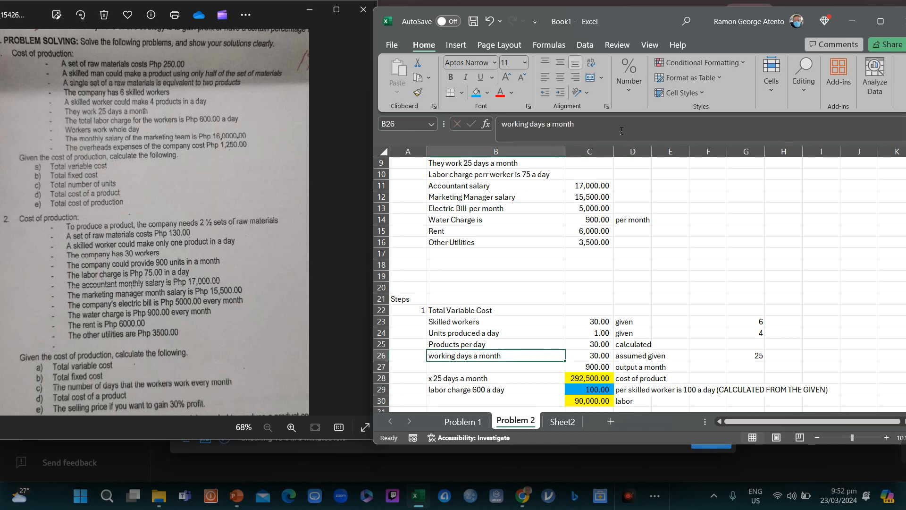
key("Left")
key("Right")
key("Right")
key("Down")
key("Down")
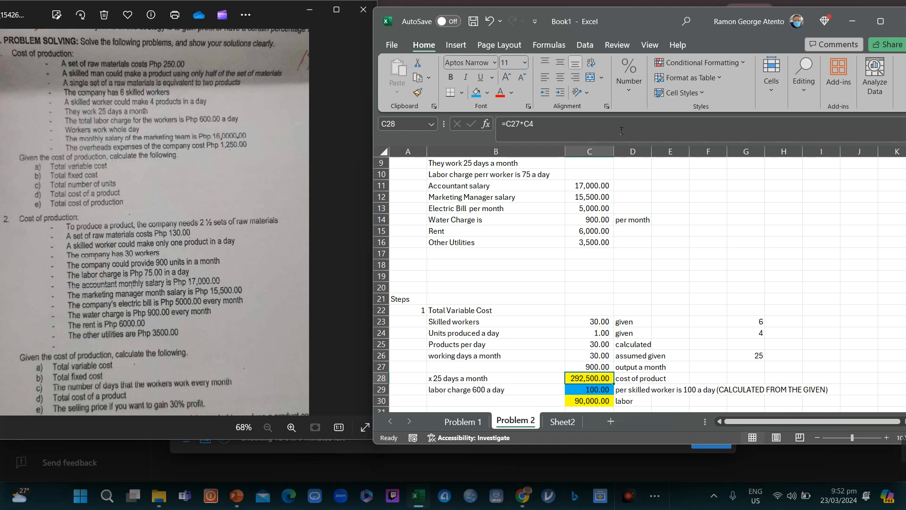
key("Up")
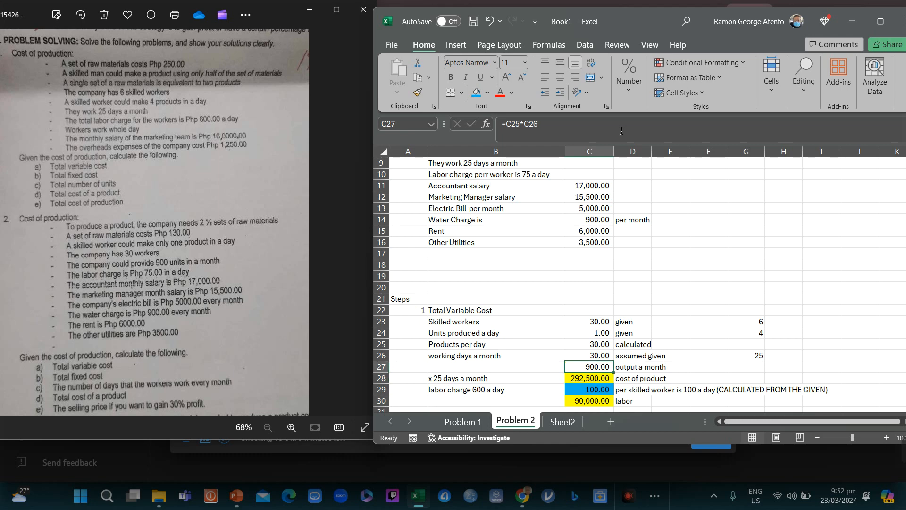
key("Down")
key("Up")
key("Up")
key("Down")
key("Down")
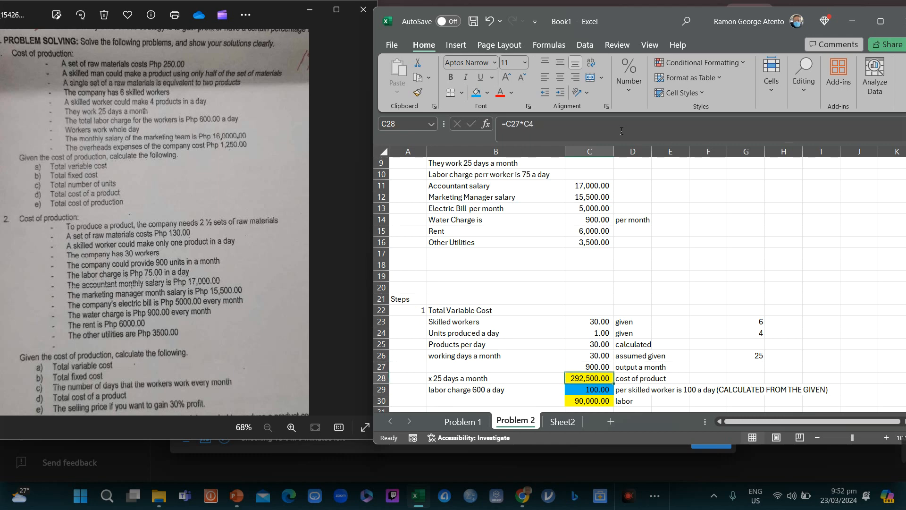
key("Up")
key("Up")
key("Up")
key("Up")
key("Up")
key("Up")
key("Up")
key("Up")
key("Up")
key("Up")
key("Up")
key("Up")
key("Up")
key("Up")
key("Up")
key("Up")
key("Up")
key("Up")
key("Up")
key("Up")
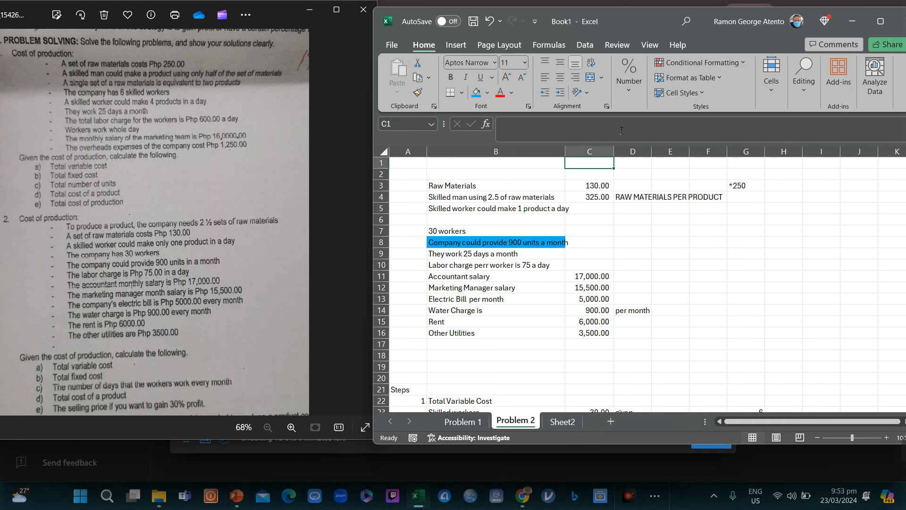
Step: Add a '900 x 325' working note beside the cost of product formula
key("Down")
key("Down")
key("Down")
key("Down")
key("Down")
key("Down")
key("Down")
key("Down")
key("Down")
key("Down")
key("Down")
key("Down")
key("Down")
key("Down")
key("Down")
key("Down")
key("Down")
key("Down")
key("Down")
key("Down")
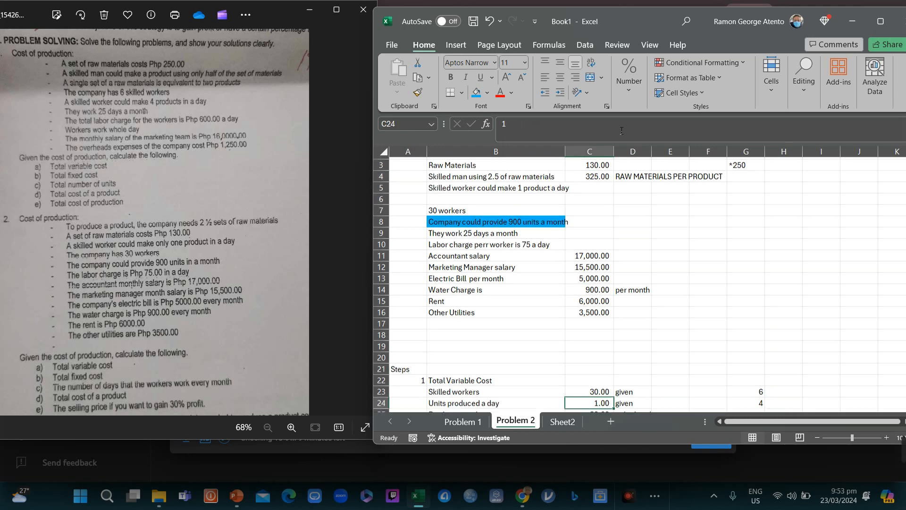
key("Down")
key("Down")
key("Down")
key("Down")
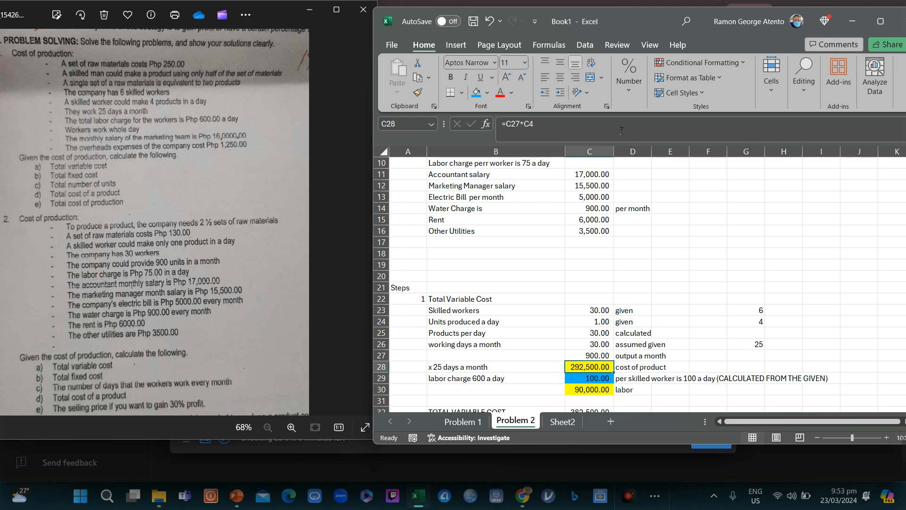
key("F2")
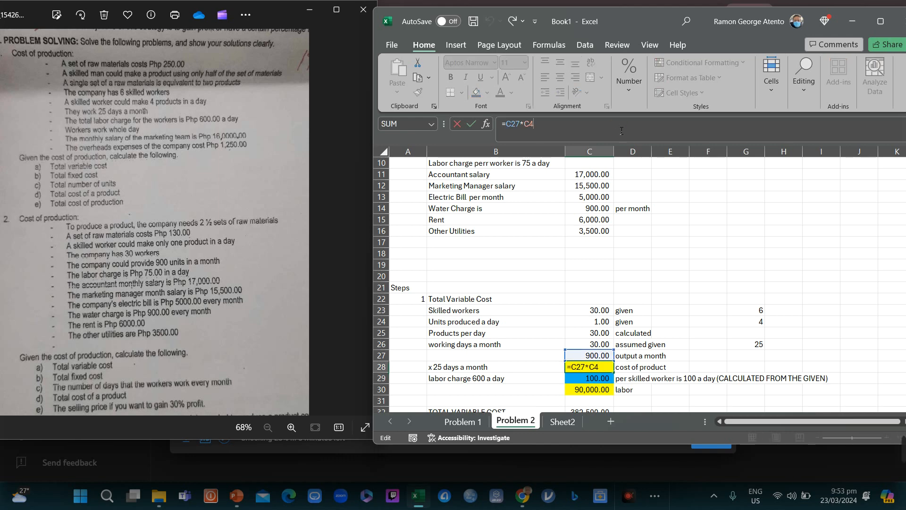
key("Return")
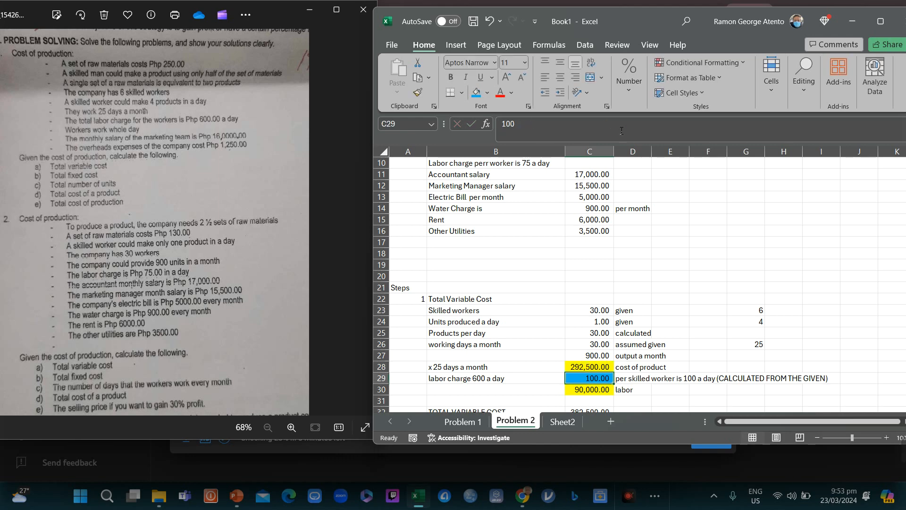
key("Up")
key("Right")
key("Right")
key("Right")
type("9")
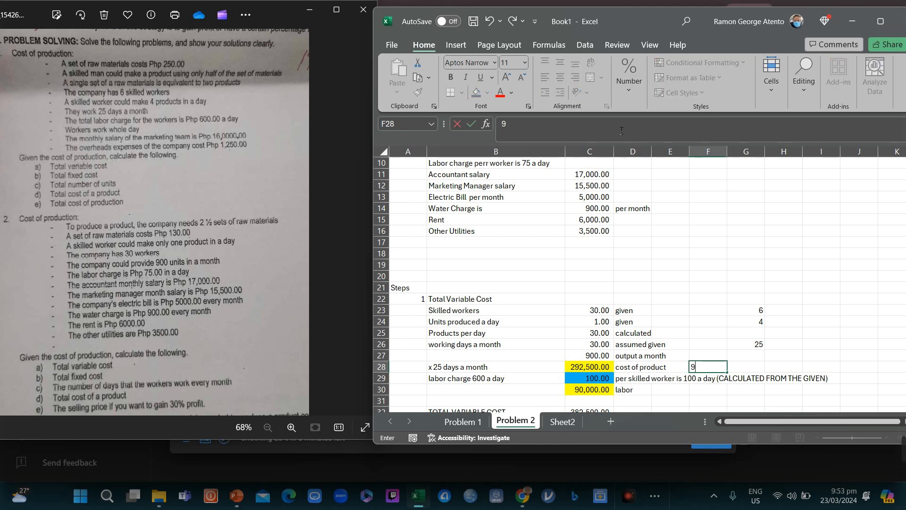
type("00 x 325")
key("Return")
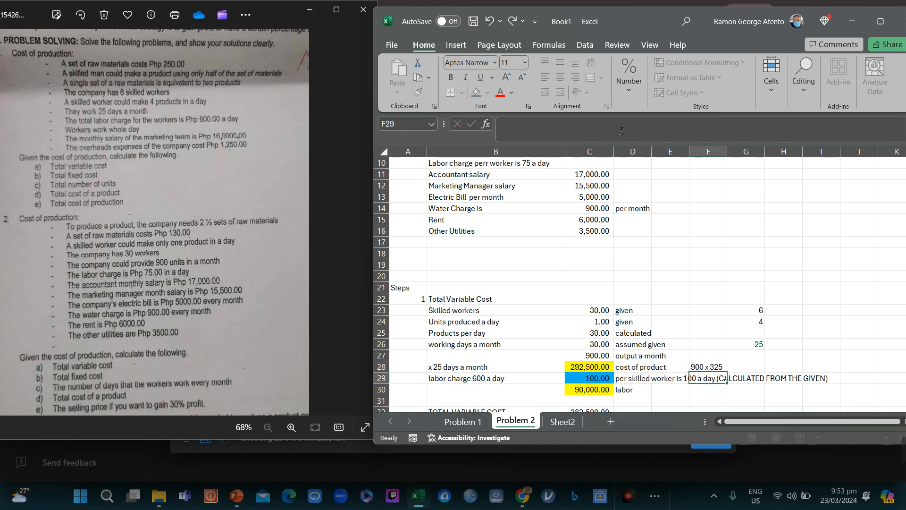
Step: Check =900*325 (292,500) in column G, then clear those scratch numbers
key("Up")
key("Left")
key("Left")
key("Left")
key("F2")
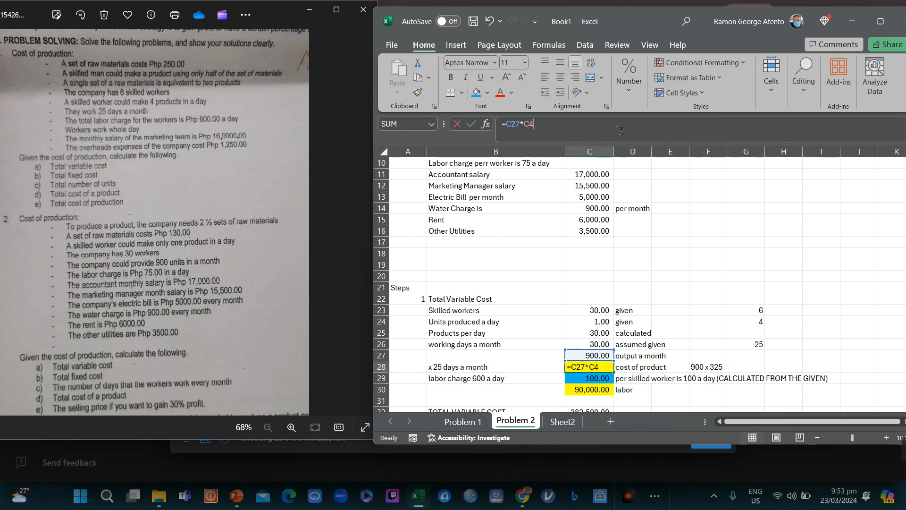
key("Return")
key("Up")
key("Up")
key("Up")
key("Up")
key("Up")
key("Up")
key("Up")
key("Up")
key("Up")
key("Up")
key("Up")
key("Up")
key("Up")
key("Up")
key("Up")
key("Up")
key("Up")
key("Up")
key("Up")
key("Up")
key("Up")
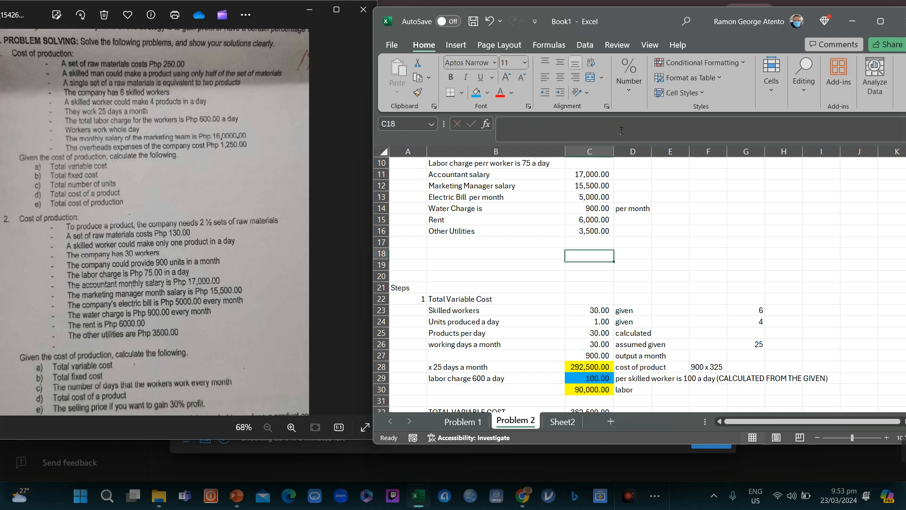
key("Down")
key("Down")
key("Down")
key("Down")
key("Down")
key("Down")
key("Down")
key("Down")
key("Down")
key("Down")
key("Down")
key("Down")
key("Down")
key("Down")
key("Down")
key("Down")
key("Down")
key("Down")
key("Down")
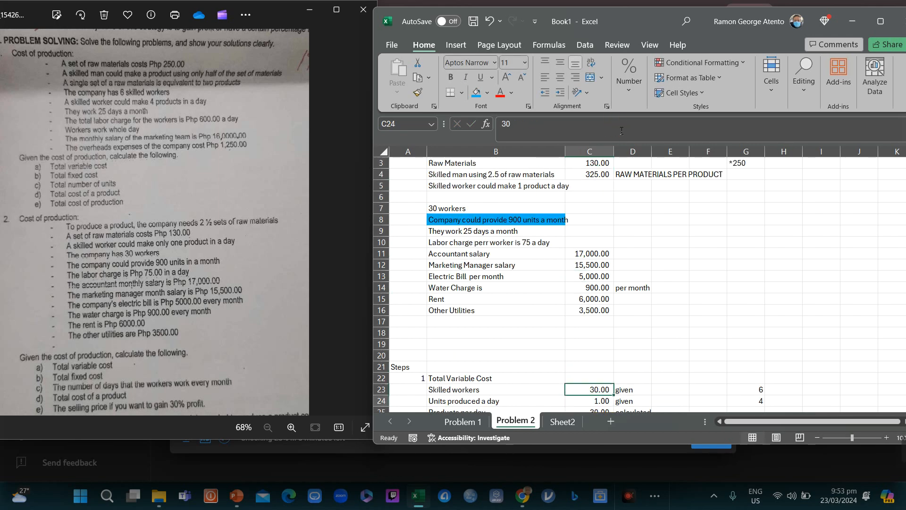
key("Right")
key("Right")
key("Right")
key("Right")
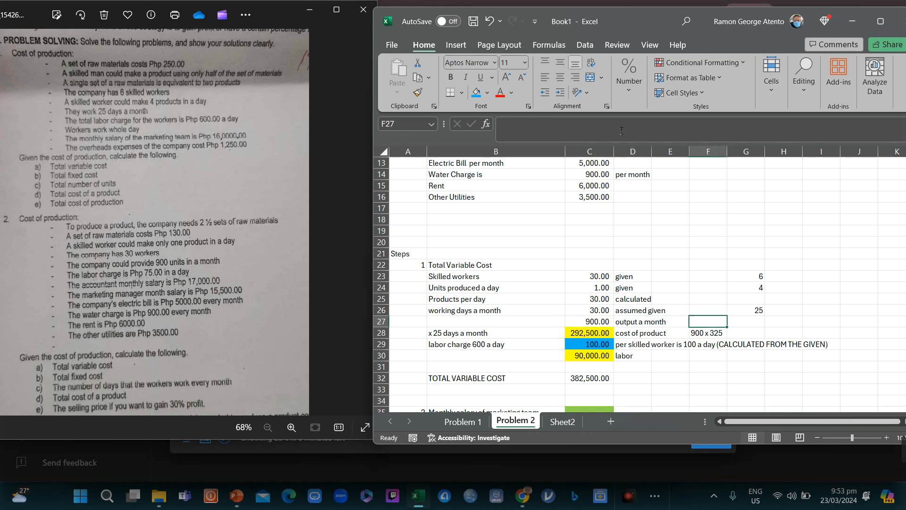
key("Down")
type("=")
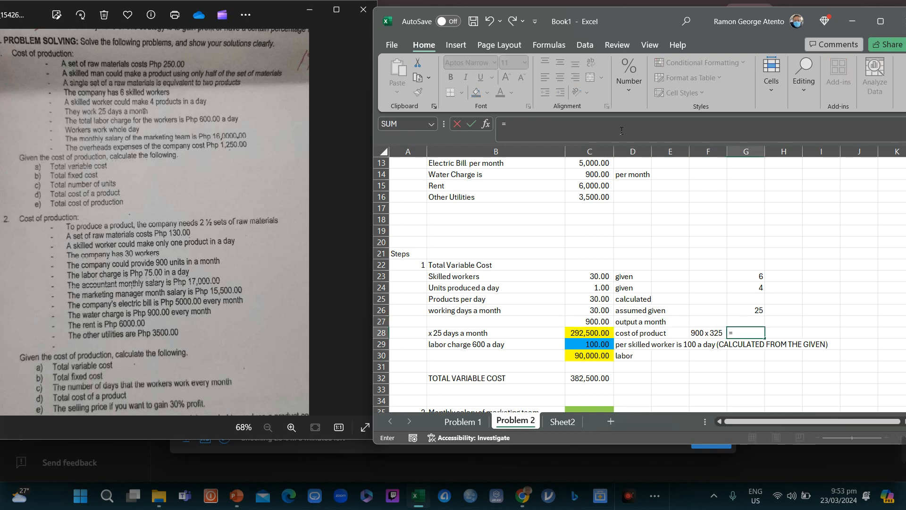
type("900*325")
key("Return")
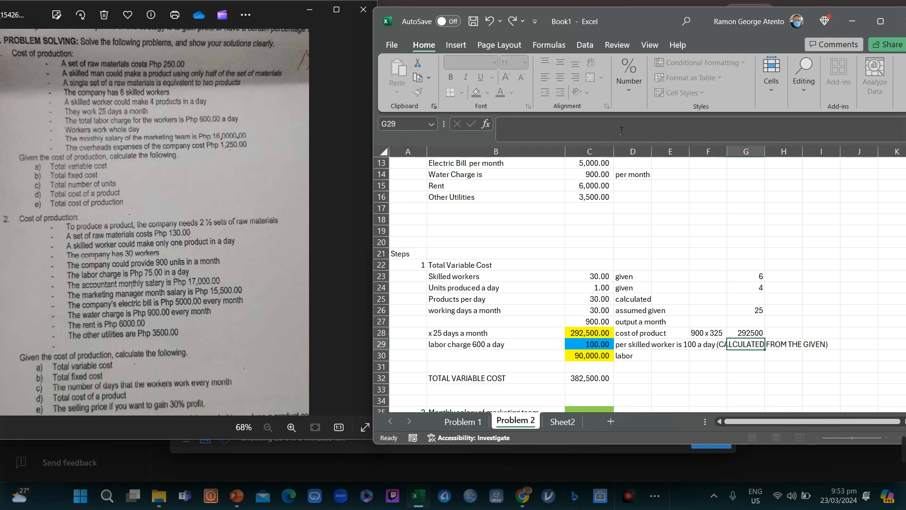
key("Up")
key("Up")
key("Up")
key("Up")
key("Up")
key("Up")
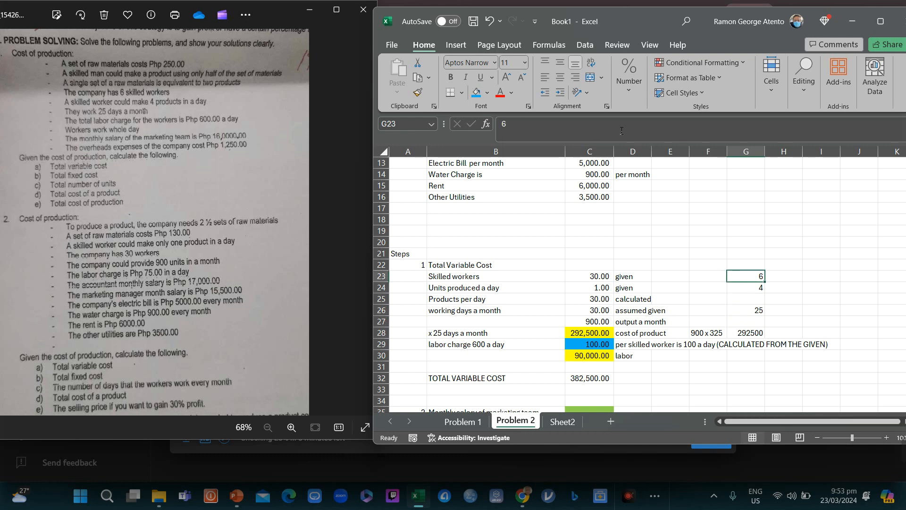
key("shift+Down")
key("shift+Down")
key("shift+Down")
key("shift+Down")
key("shift+Down")
key("Delete")
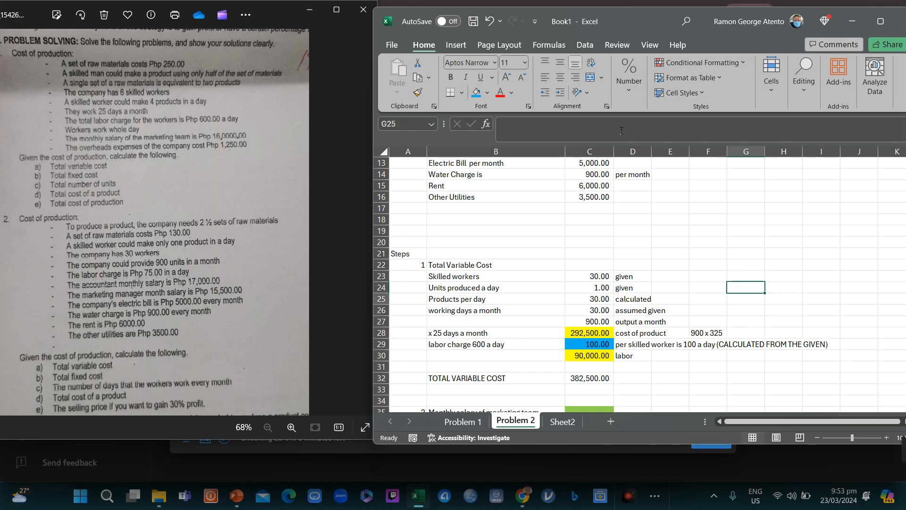
Step: Change the row 29 labor charge label from '600 a day' to '75 a day per worker'
key("Down")
key("Down")
key("Down")
key("Down")
key("Down")
key("Down")
key("Left")
key("Left")
key("Left")
key("Left")
key("Left")
key("Left")
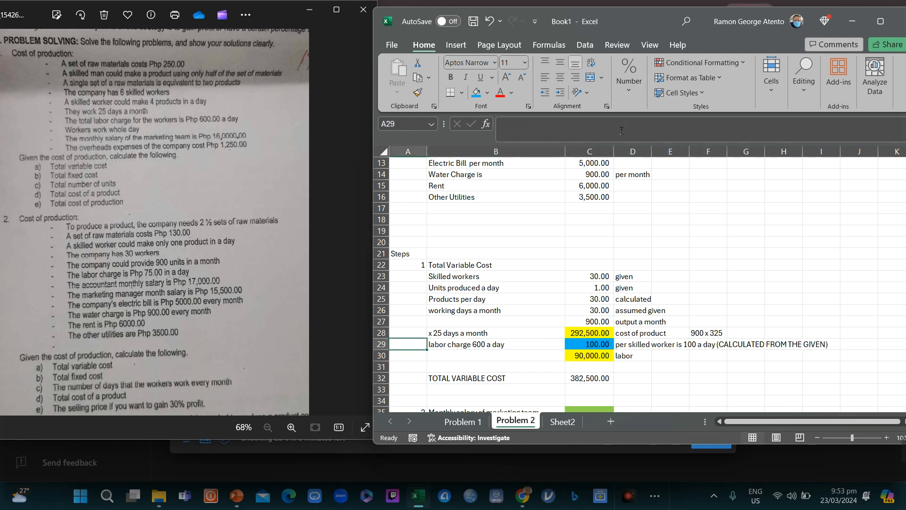
key("Right")
key("shift+Right")
key("shift+Right")
key("shift+Right")
key("shift+Right")
key("shift+Right")
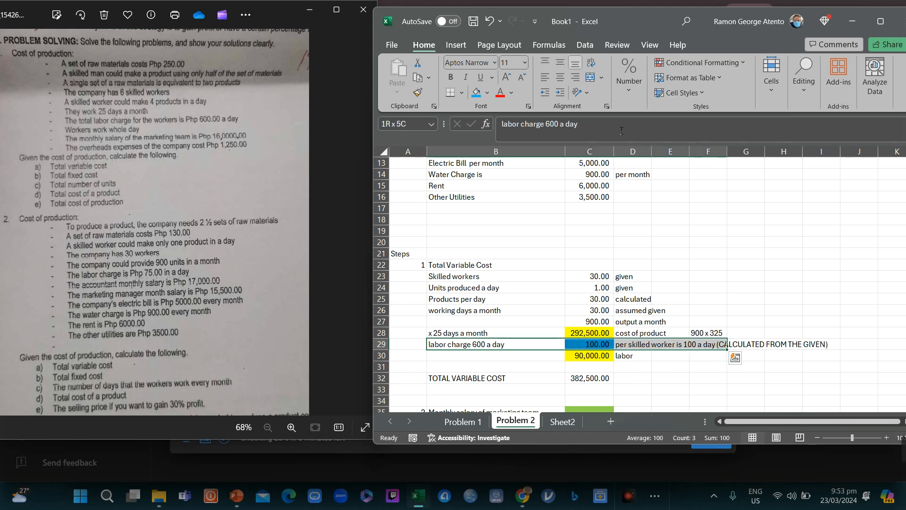
key("shift+Left")
key("shift+Left")
key("shift+Left")
key("shift+Left")
key("shift+Left")
key("Left")
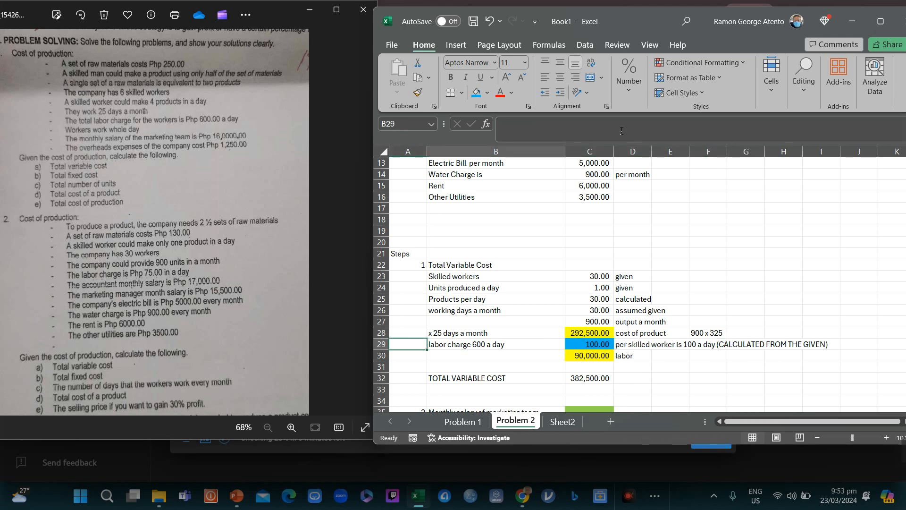
key("Right")
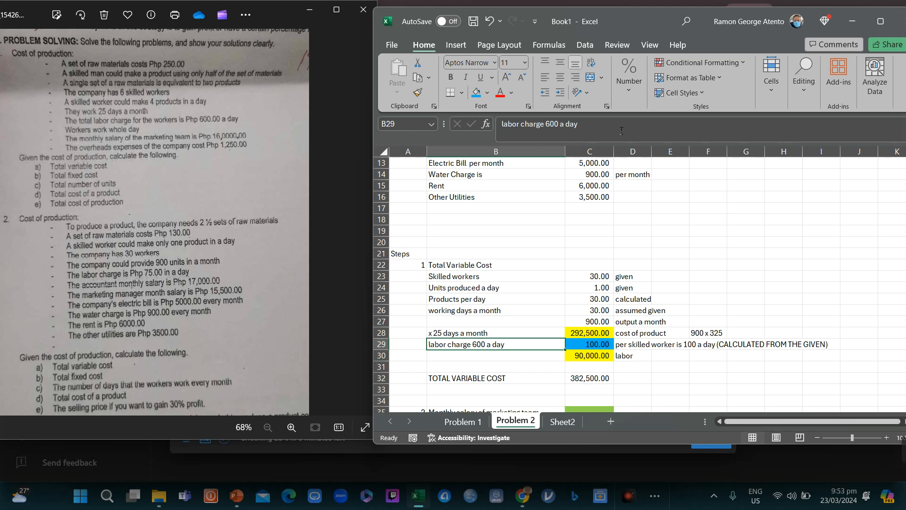
left_click(621, 131)
key("BackSpace")
key("BackSpace")
key("BackSpace")
key("BackSpace")
key("BackSpace")
key("BackSpace")
key("BackSpace")
key("BackSpace")
key("BackSpace")
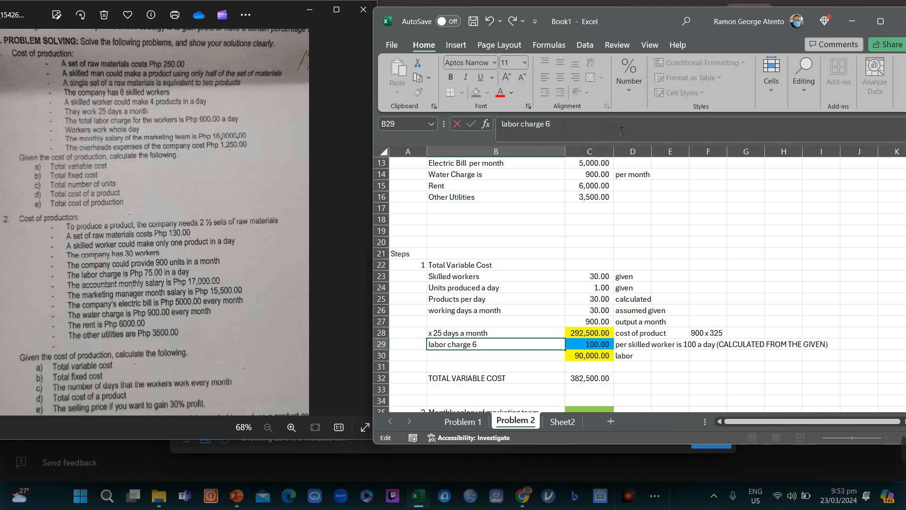
type("75 a day per work")
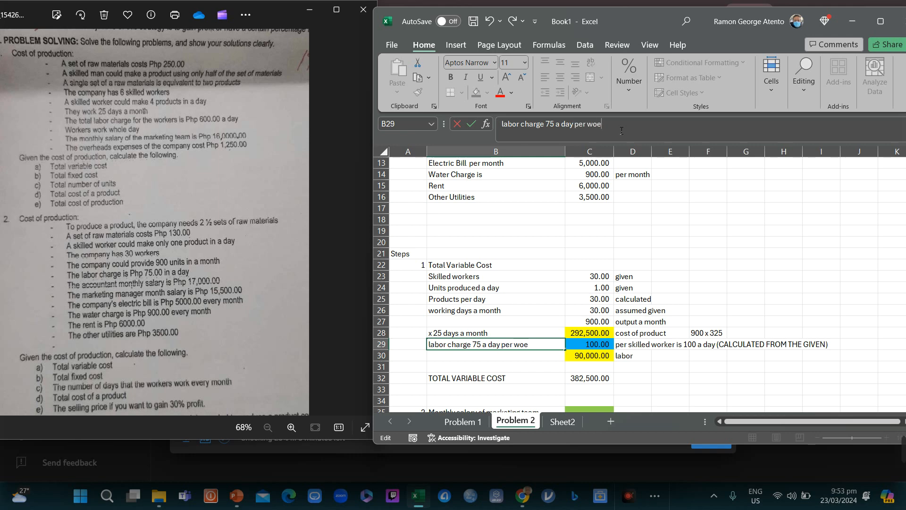
type("er")
Step: Enter 75 as the daily labor charge in C29
key("Tab")
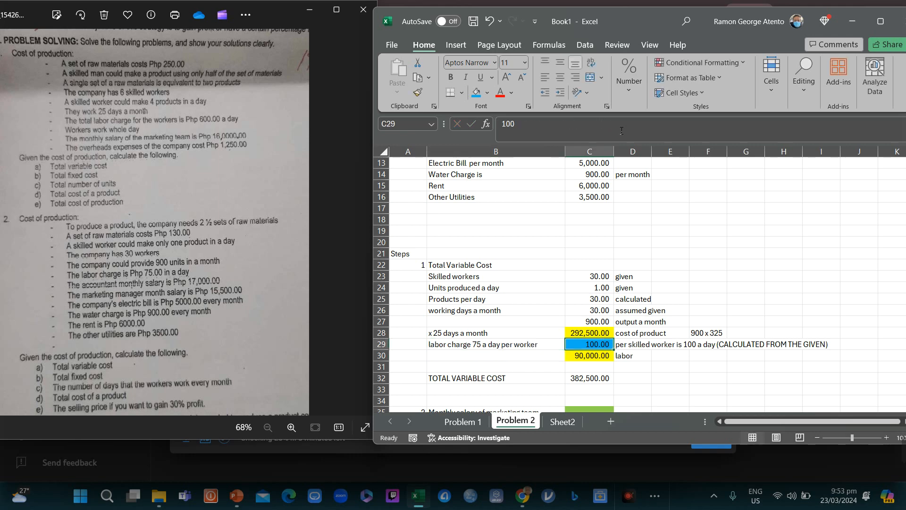
type("75")
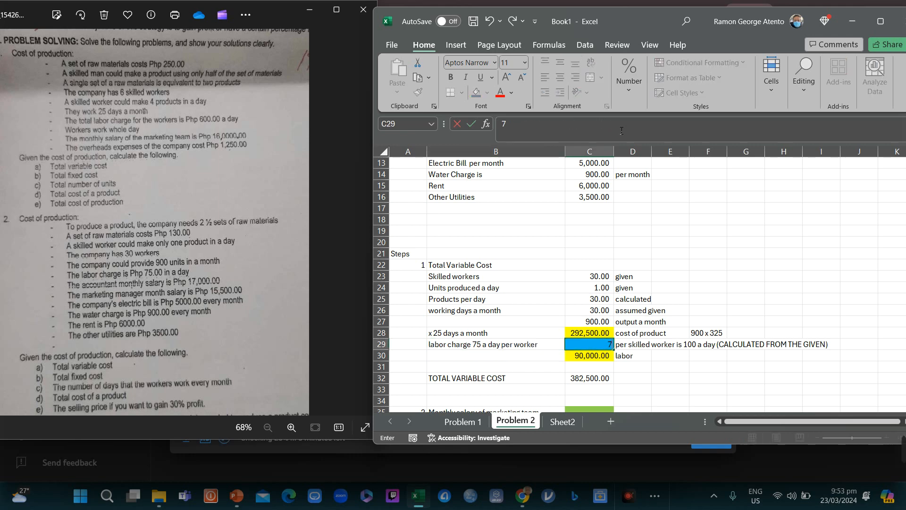
key("Return")
key("Up")
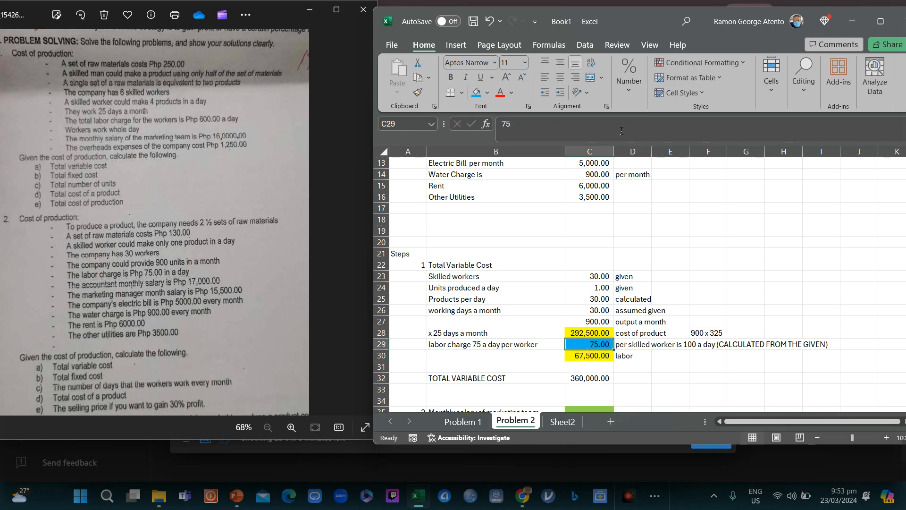
key("Down")
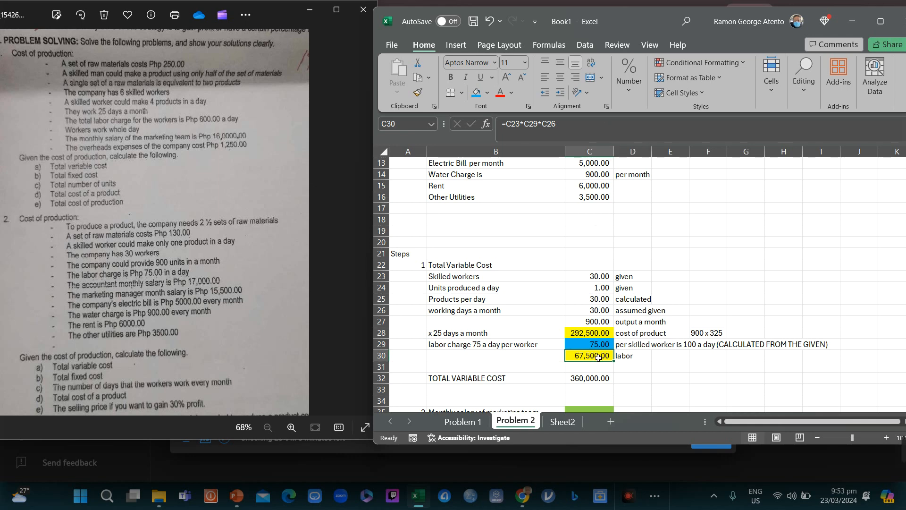
Step: Review C30's labor formula and add the note '75 x 30 x 30' beside it
left_click(571, 130)
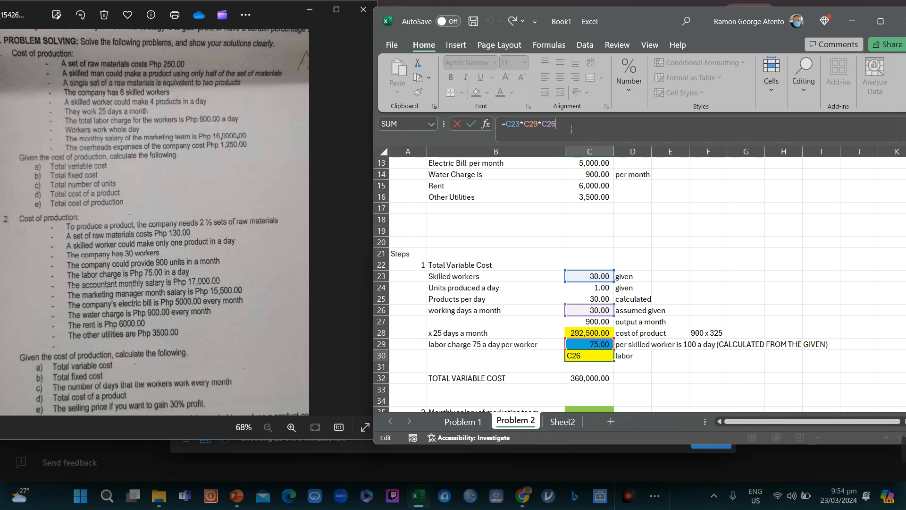
key("Return")
key("Up")
key("Right")
key("Right")
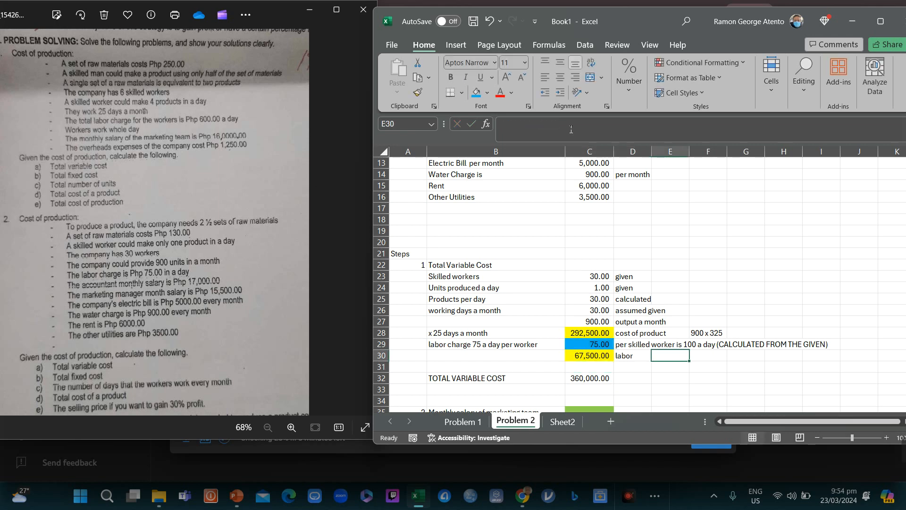
type("75 x")
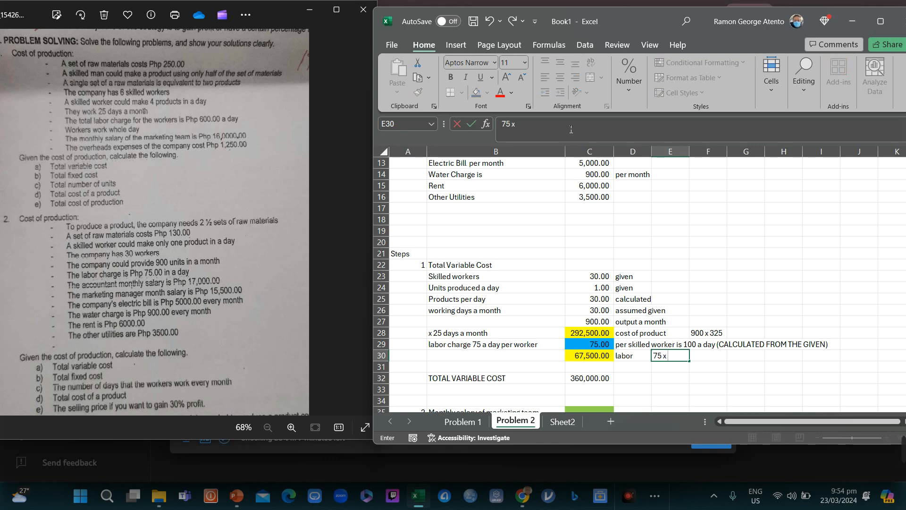
type(" 30 *")
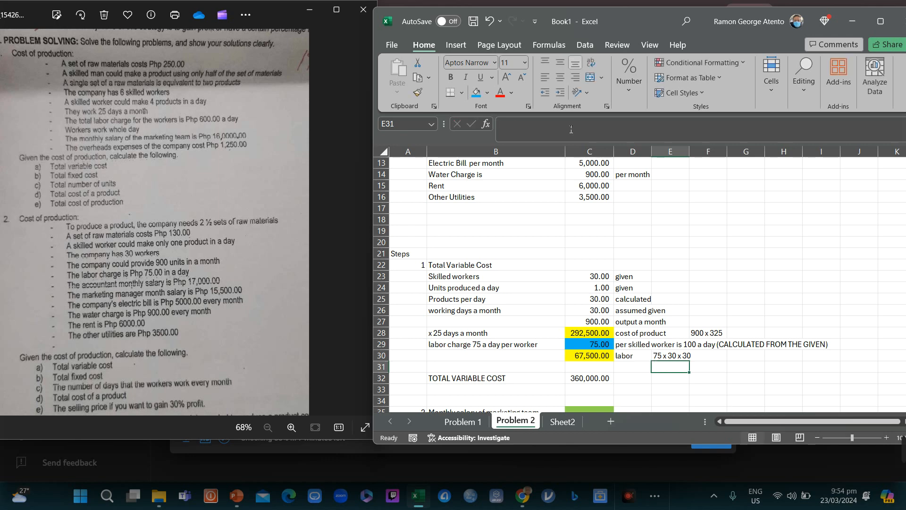
key("Left")
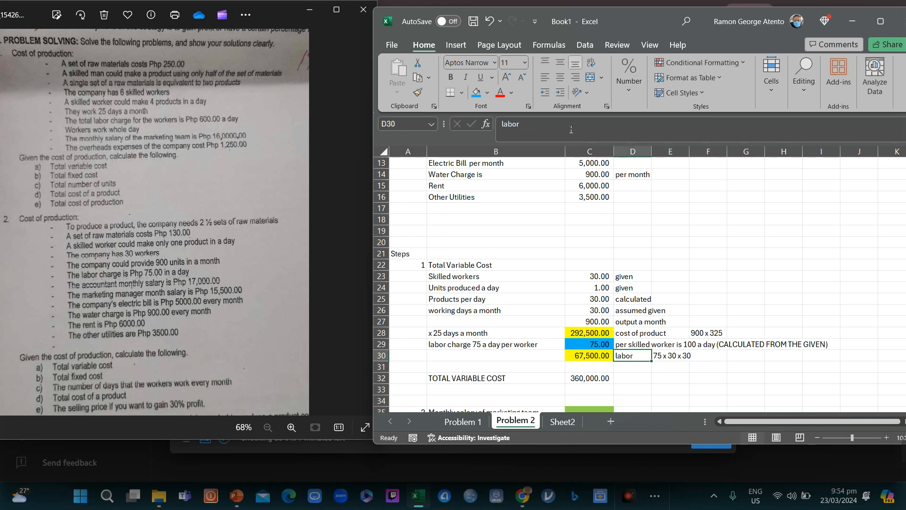
key("Down")
key("Down")
key("Down")
key("Down")
key("Down")
key("Down")
key("Down")
key("Down")
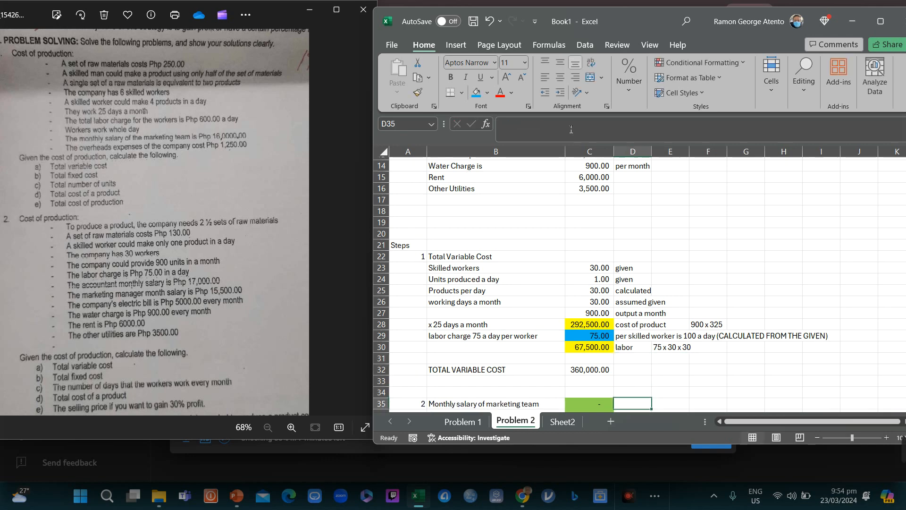
key("Down")
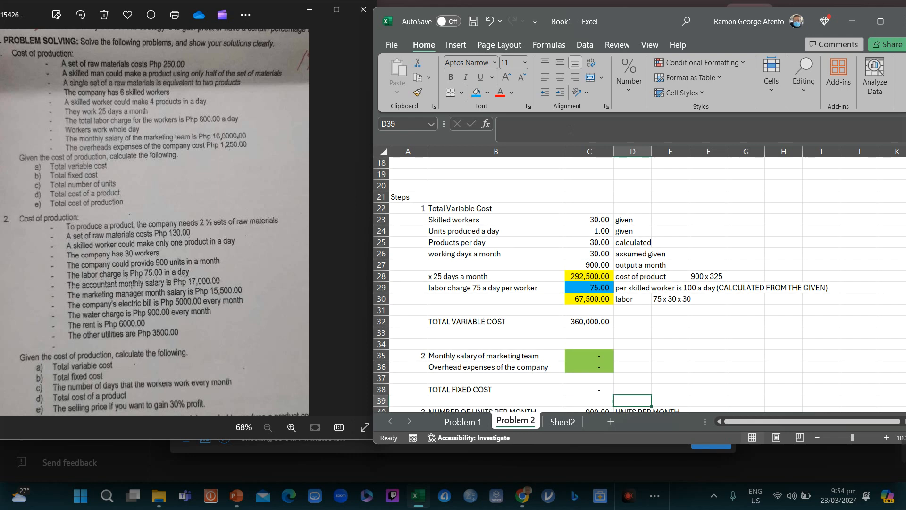
key("Up")
key("Up")
key("Up")
key("Up")
key("Left")
key("Left")
key("Left")
key("Up")
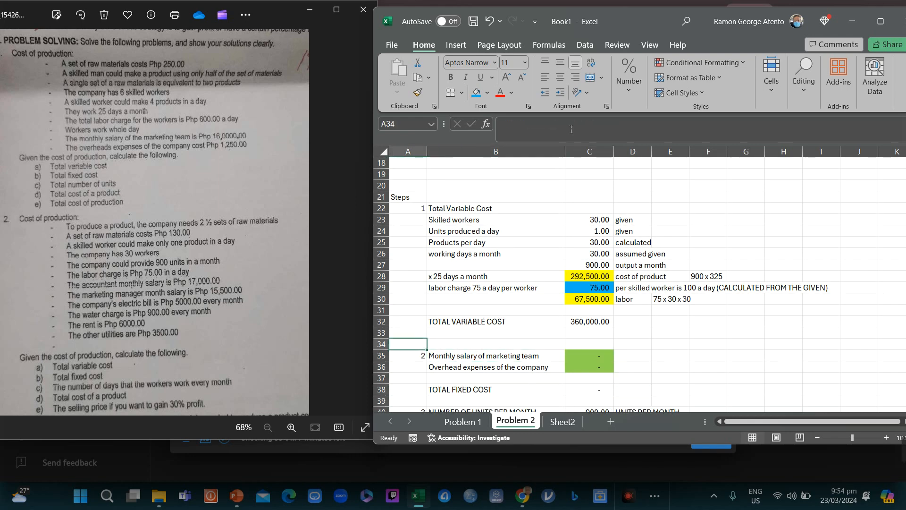
key("Up")
key("Up")
key("Right")
key("Down")
key("Down")
key("Down")
key("Down")
key("Down")
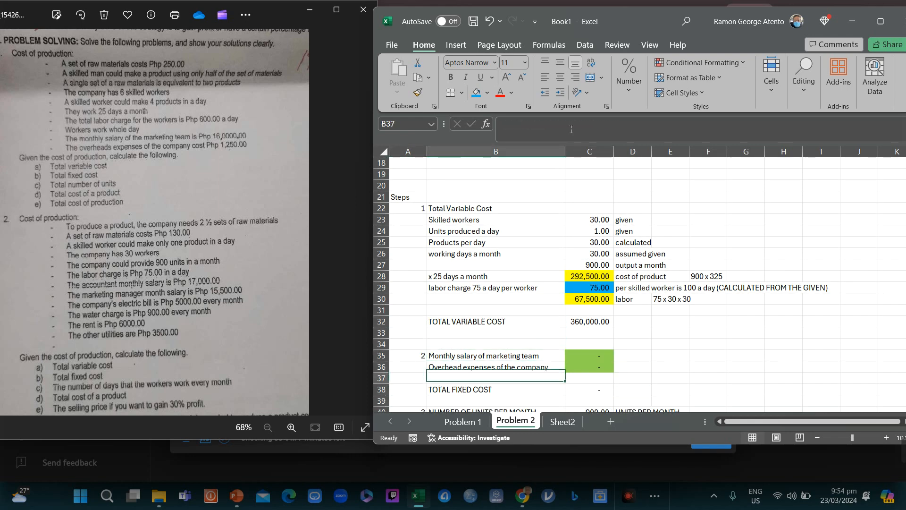
key("Up")
key("Up")
key("Up")
key("Up")
key("Up")
key("Up")
key("Up")
key("Up")
key("Up")
key("Up")
key("Up")
key("Up")
key("Up")
key("Up")
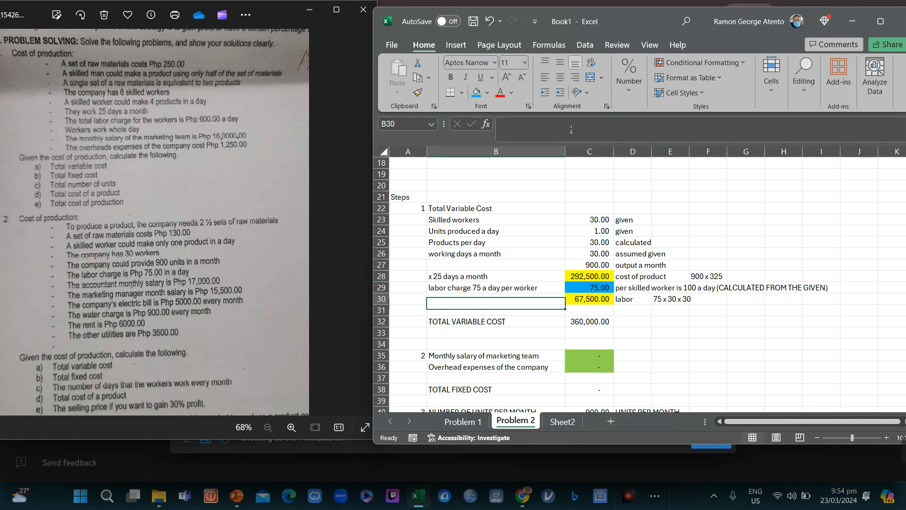
key("Up")
key("Up")
key("Up")
key("Up")
key("Up")
key("Up")
key("Up")
key("Up")
key("Up")
key("Up")
key("Up")
key("Up")
key("Up")
key("Up")
key("Up")
key("Down")
key("Down")
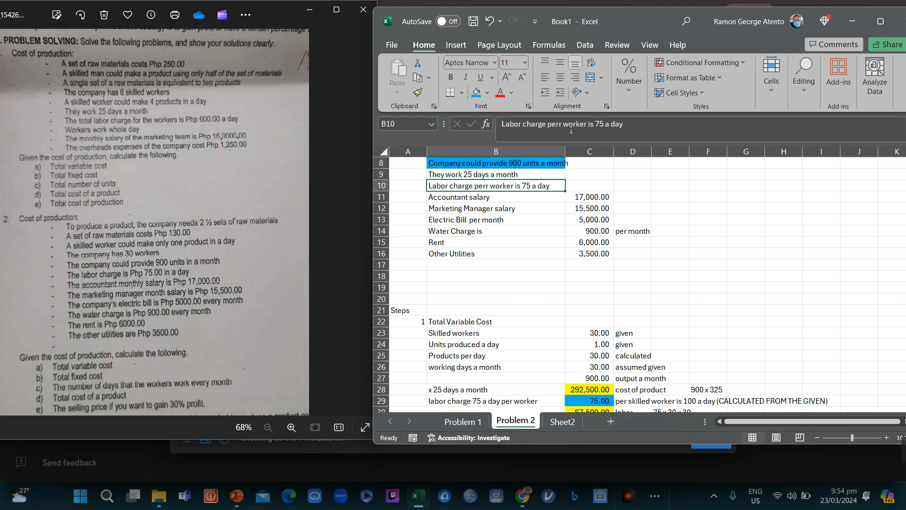
key("Down")
key("Down")
key("Up")
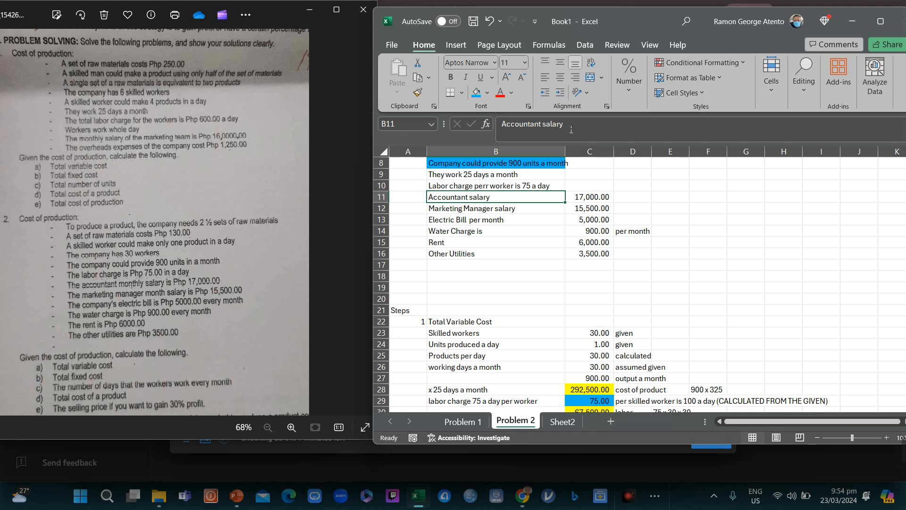
key("shift+Down")
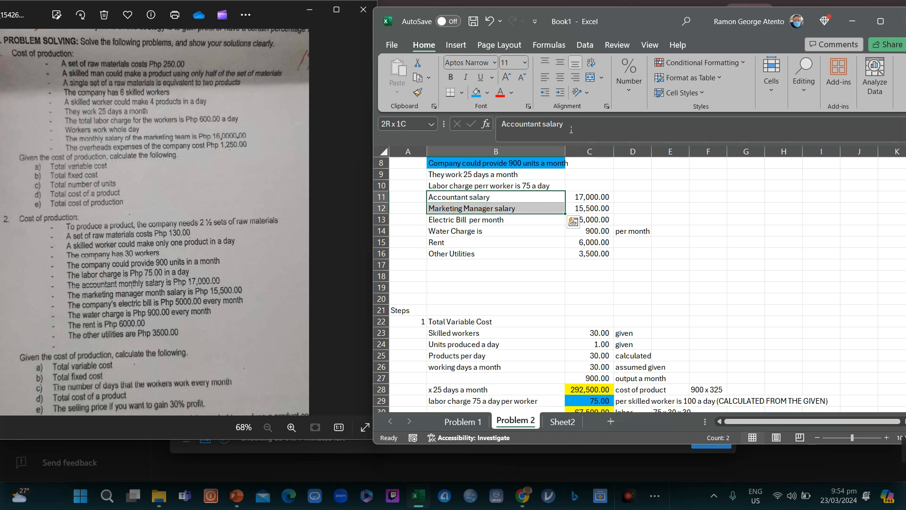
key("shift+Down")
key("shift+Down")
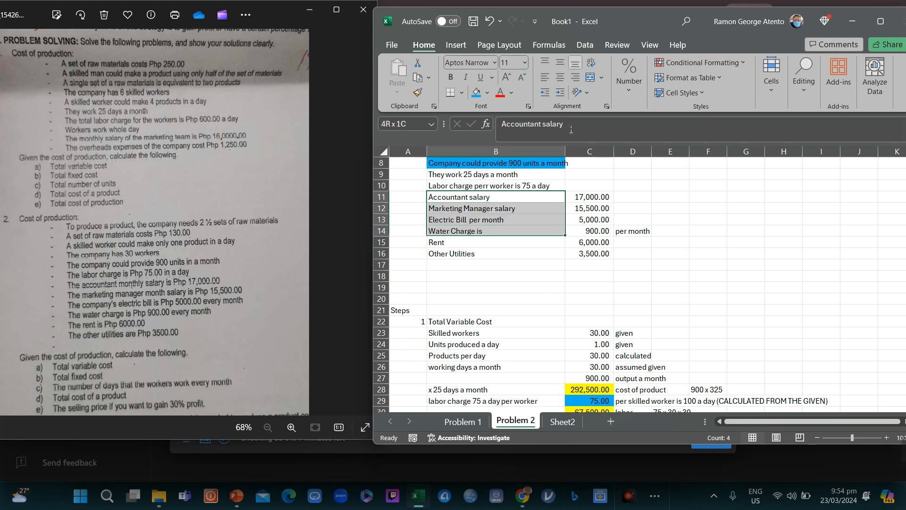
key("shift+Down")
key("shift+Down")
key("shift+Right")
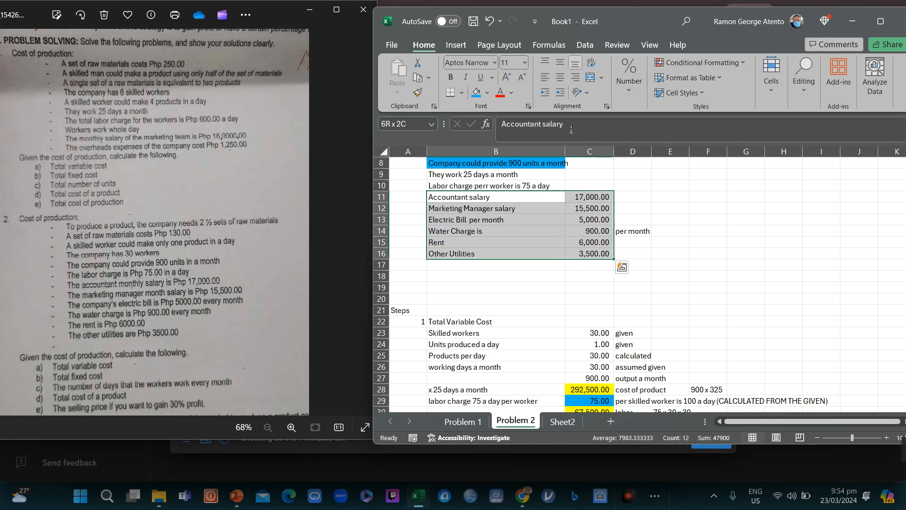
key("ctrl+q")
key("Escape")
key("Down")
key("Up")
key("Down")
key("Down")
key("Down")
key("Down")
key("Down")
key("Down")
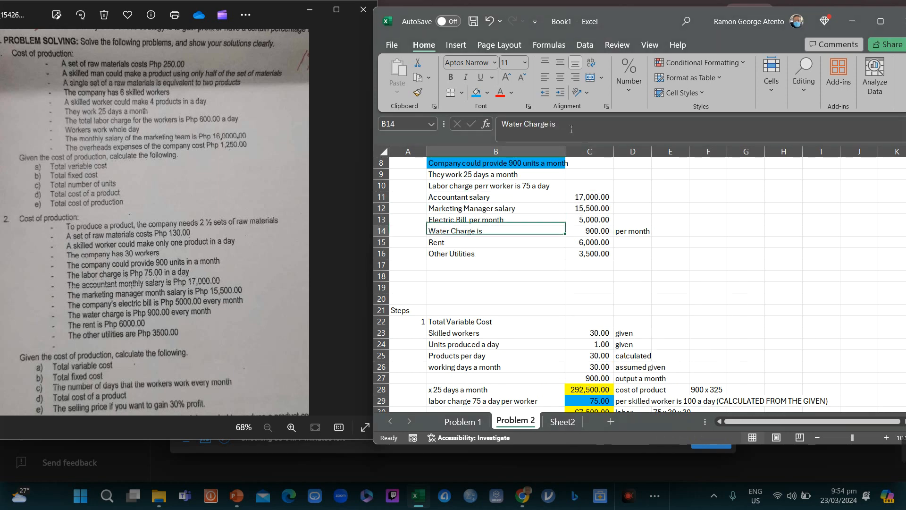
key("ctrl+Down")
key("ctrl+Down")
key("ctrl+Down")
key("ctrl+Down")
key("ctrl+Down")
key("ctrl+Down")
key("ctrl+Down")
key("ctrl+Down")
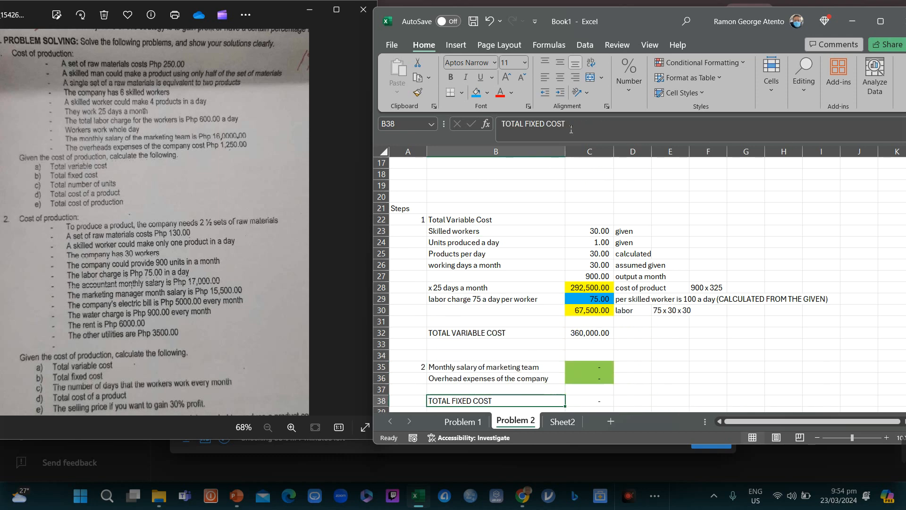
key("ctrl+Up")
key("ctrl+Up")
key("ctrl+Up")
key("Down")
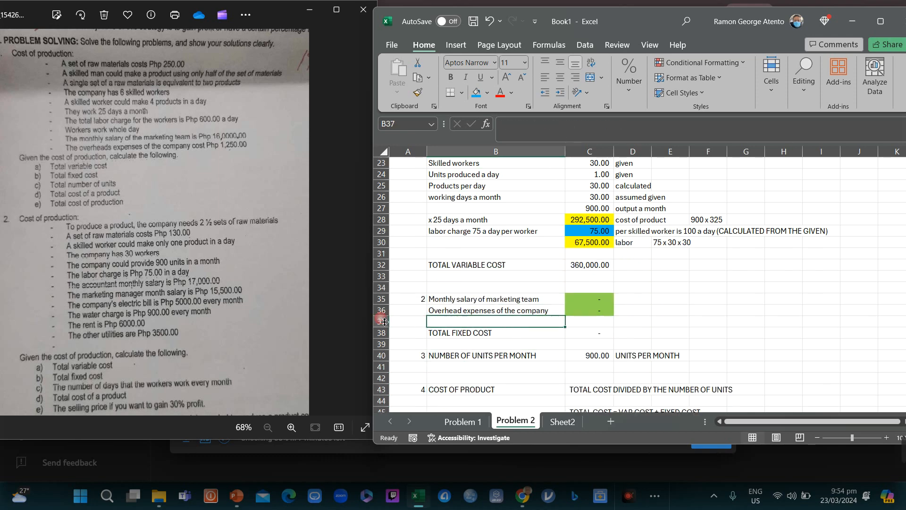
Step: Insert four blank rows (37–40) below the overhead expenses line
left_click_drag(385, 322, 385, 356)
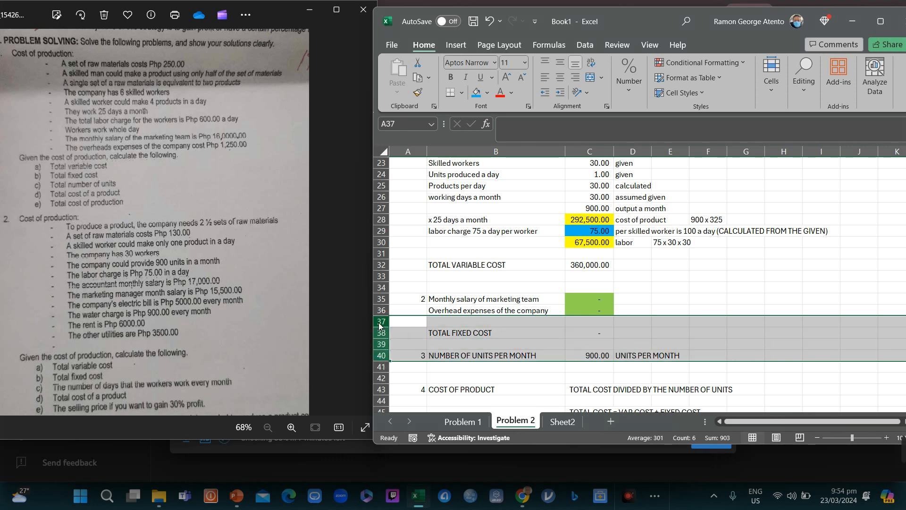
right_click(385, 327)
left_click(420, 212)
Step: Copy the six fixed expenses and amounts from B11:C16 into step 2 at B35
key("Up")
key("Up")
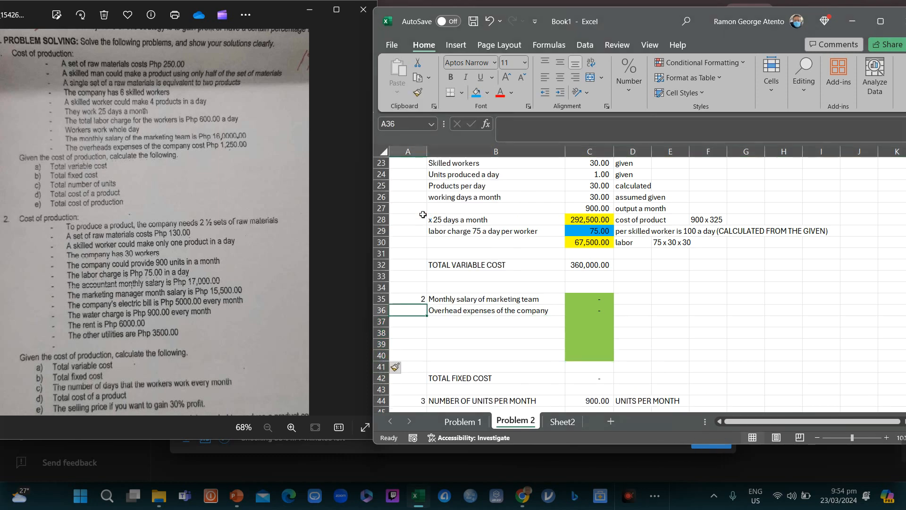
key("Right")
key("Up")
key("Up")
key("Up")
key("Up")
key("Up")
key("Up")
key("Up")
key("Up")
key("Up")
key("Up")
key("Up")
key("Up")
key("Up")
key("Up")
key("Up")
key("Up")
key("Up")
key("Up")
key("Up")
key("Up")
key("Up")
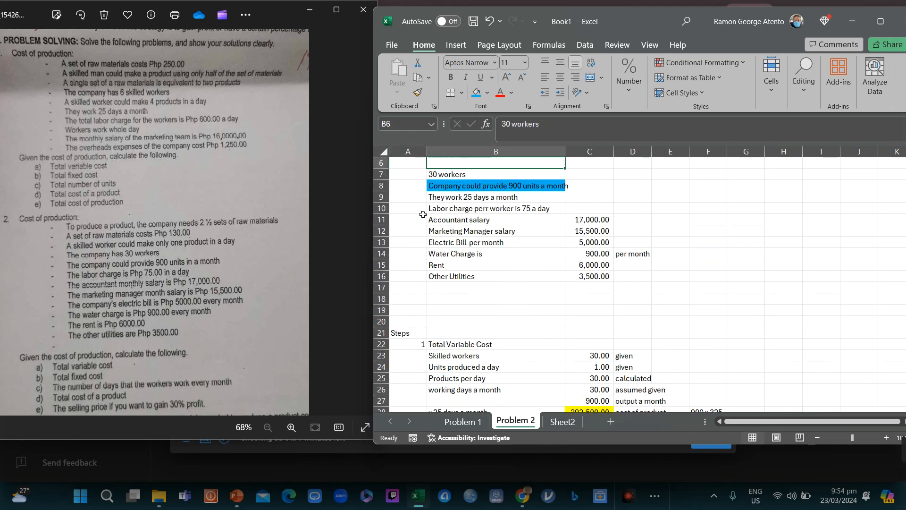
key("Down")
key("Down")
key("Down")
key("Down")
key("Down")
key("Down")
key("shift+Down")
key("shift+Down")
key("shift+Down")
key("shift+Down")
key("shift+Down")
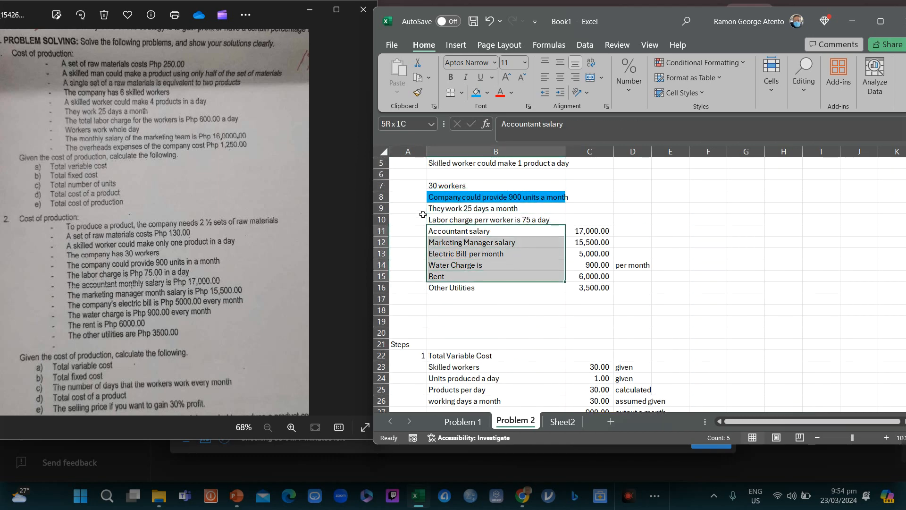
key("shift+Right")
key("ctrl+c")
key("Down")
key("Down")
key("Down")
key("Down")
key("Down")
key("Down")
key("Down")
key("Down")
key("Down")
key("Down")
key("Down")
key("Down")
key("Down")
key("Down")
key("Down")
key("Down")
key("Down")
key("Down")
key("Down")
key("Down")
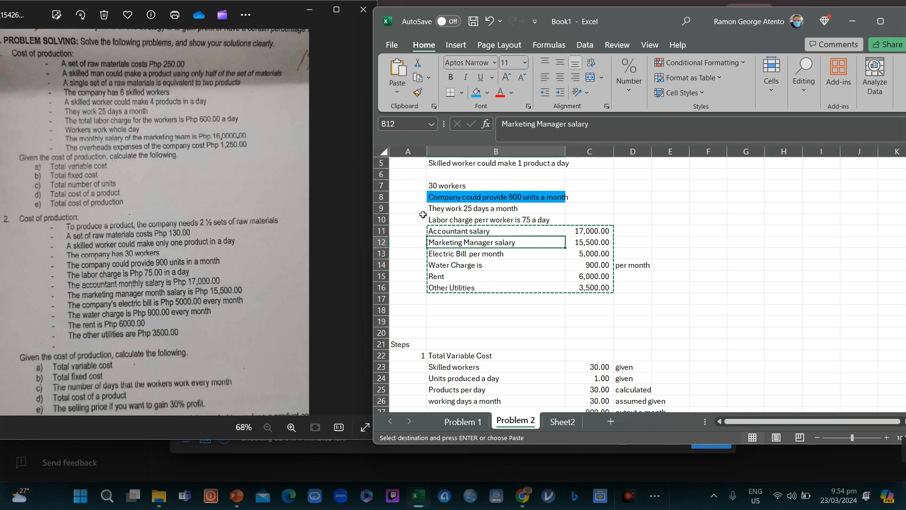
key("Down")
key("Down")
key("Down")
key("Down")
key("Down")
key("Down")
key("Down")
key("Down")
key("Down")
key("Down")
key("Down")
key("Down")
key("Down")
key("Down")
key("Down")
key("Down")
key("Down")
key("Down")
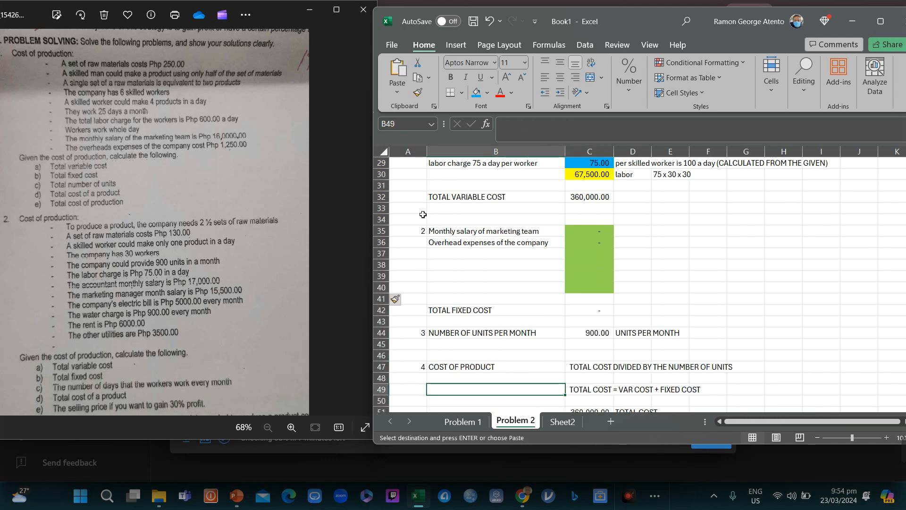
key("Up")
key("Up")
key("Up")
key("Up")
key("Up")
key("Up")
key("Up")
key("Up")
key("Up")
key("Up")
key("Up")
key("Up")
key("Up")
key("Up")
key("Return")
key("Right")
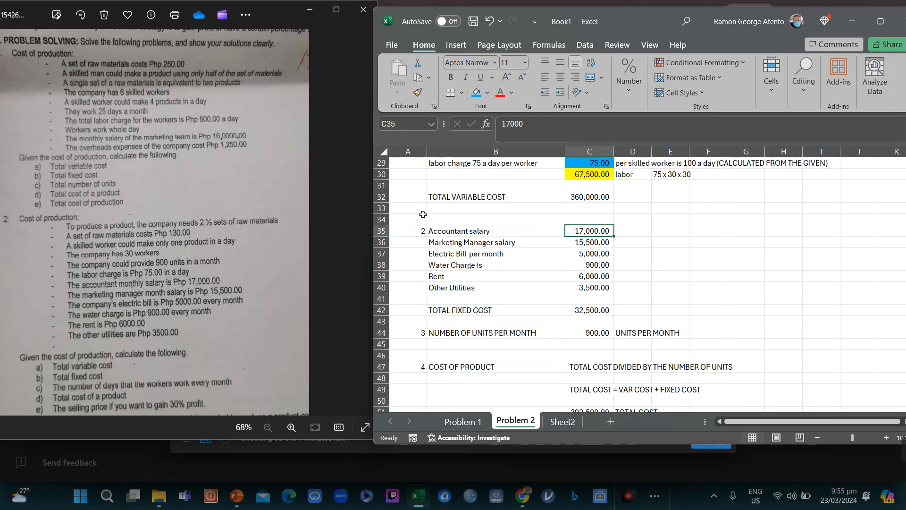
Step: Shade the expense amounts C35:C40 light green
key("shift+Down")
key("shift+Down")
key("shift+Down")
key("shift+Down")
key("shift+Down")
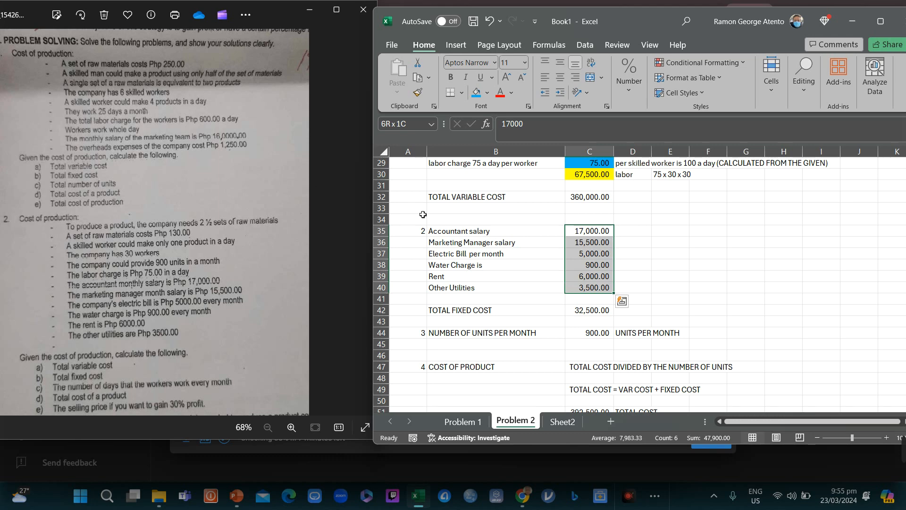
left_click(488, 93)
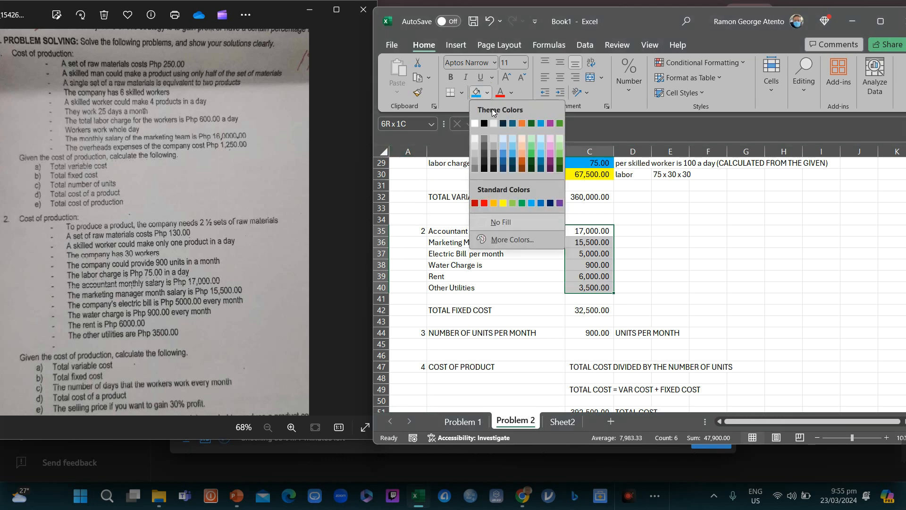
left_click(513, 203)
key("Down")
key("Down")
key("Down")
key("Down")
key("Down")
key("Down")
key("Down")
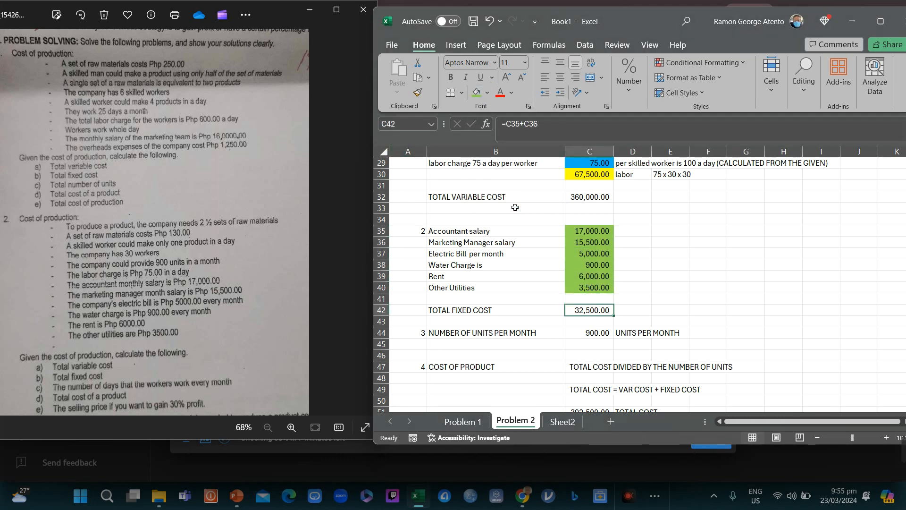
Step: Set Total Fixed Cost in C42 to =SUM(C35:C40), giving 47,900.00
type("=sum(")
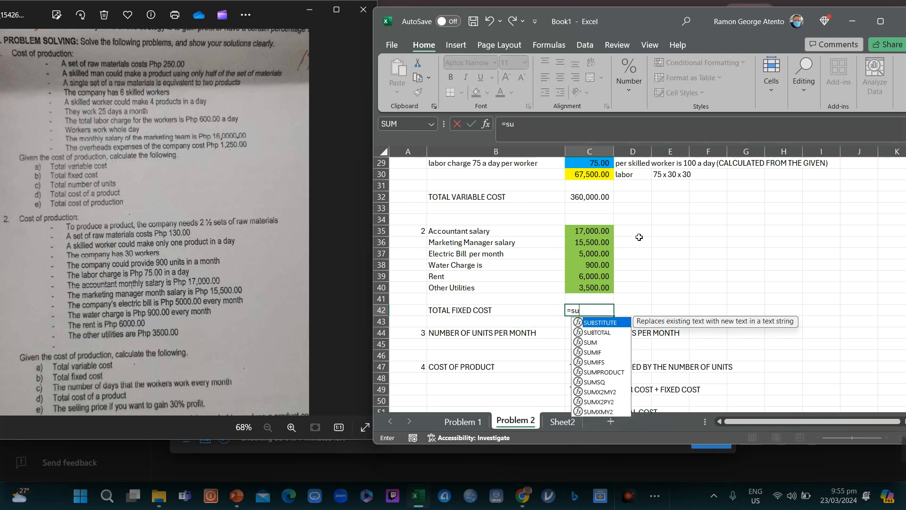
key("Up")
key("Up")
key("Up")
key("Up")
key("Up")
key("Up")
key("Up")
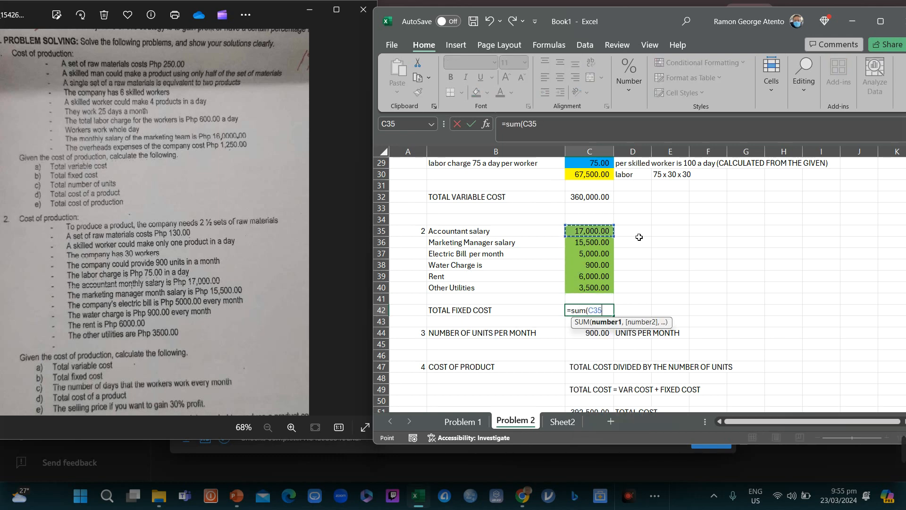
key("shift+Down")
key("shift+Down")
key("shift+Down")
key("shift+Down")
key("shift+Down")
key("Return")
key("Up")
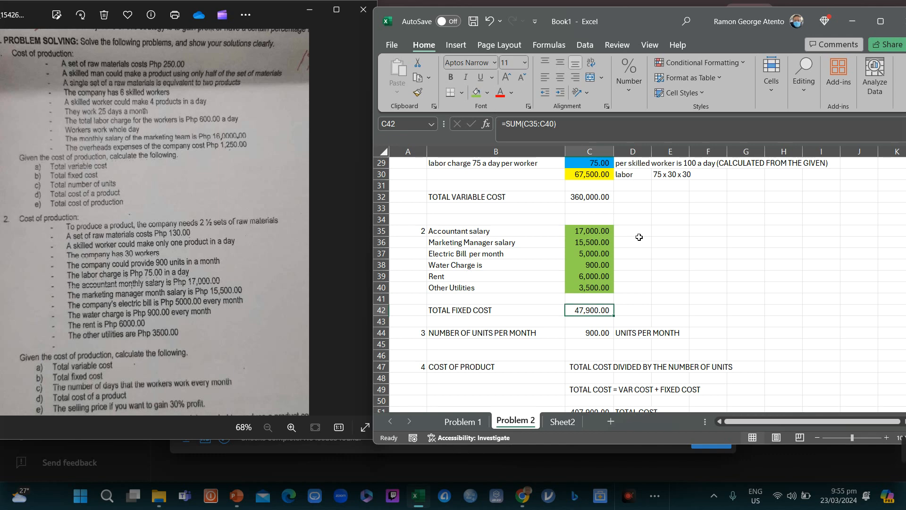
key("Down")
key("Down")
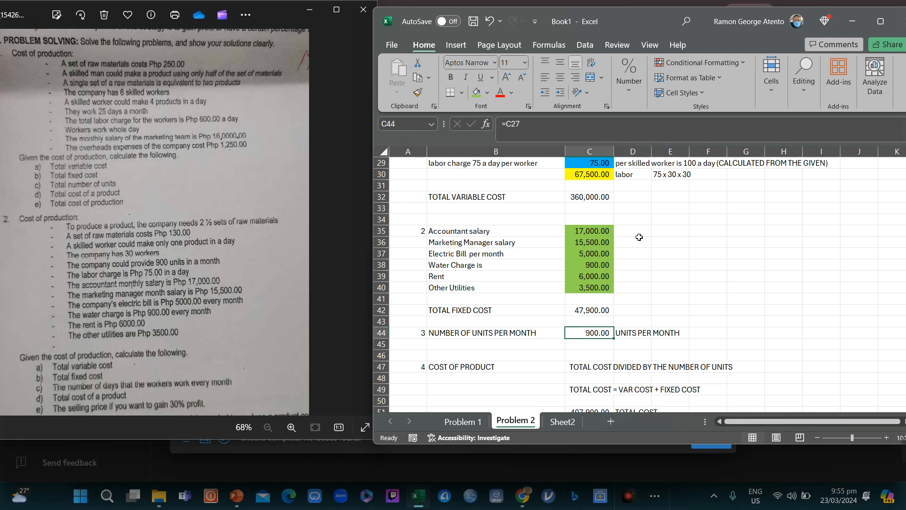
key("Up")
key("Up")
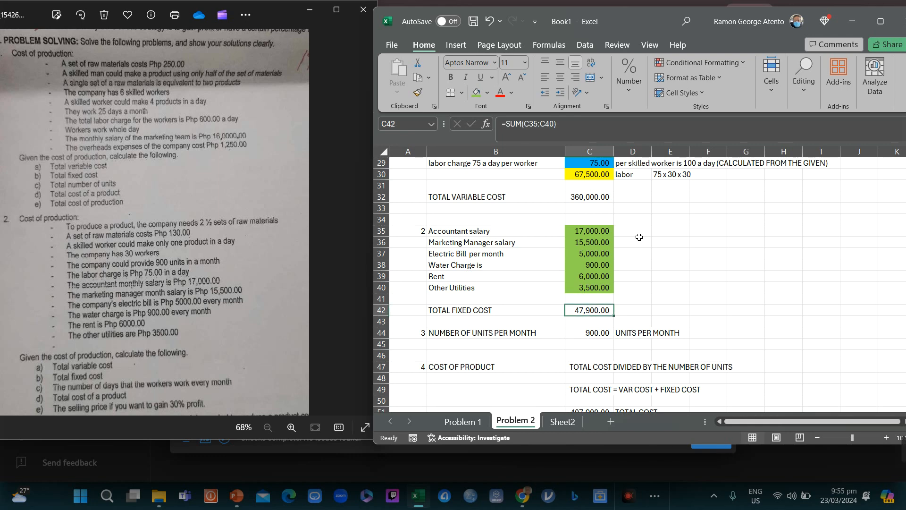
key("Down")
key("Down")
key("Down")
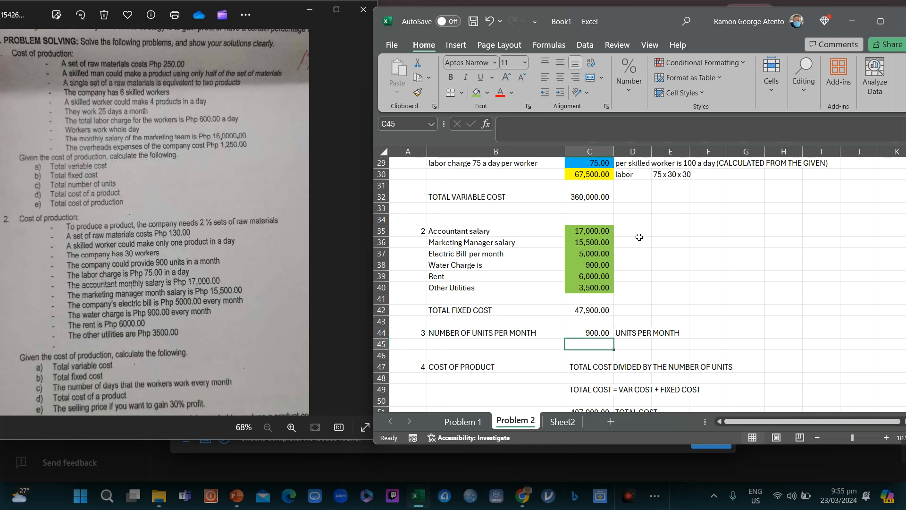
key("Up")
key("Up")
key("Up")
key("Up")
key("Up")
key("Up")
key("Up")
key("Up")
key("Up")
key("Up")
key("Up")
key("Up")
key("Up")
key("Up")
key("Up")
key("Down")
key("Down")
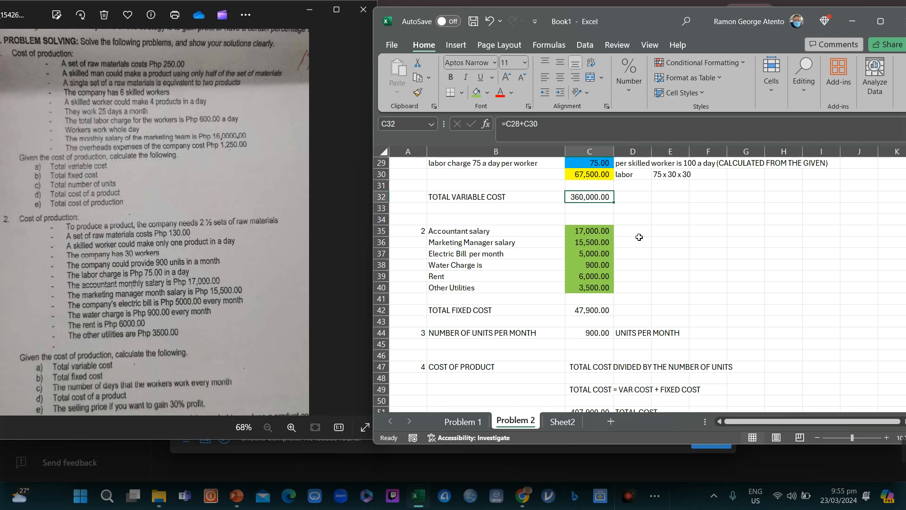
key("Down")
key("Down")
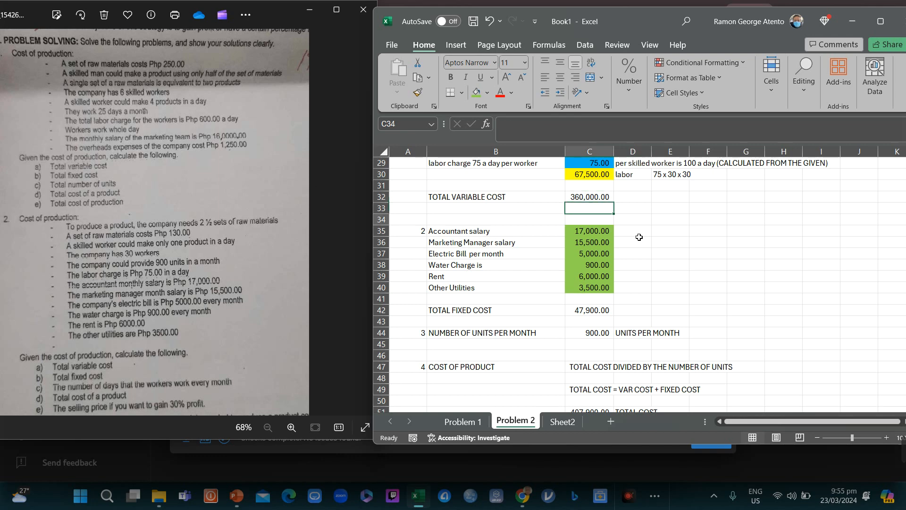
key("Down")
key("Down")
key("Down")
key("Down")
key("Down")
key("Down")
key("Down")
key("Down")
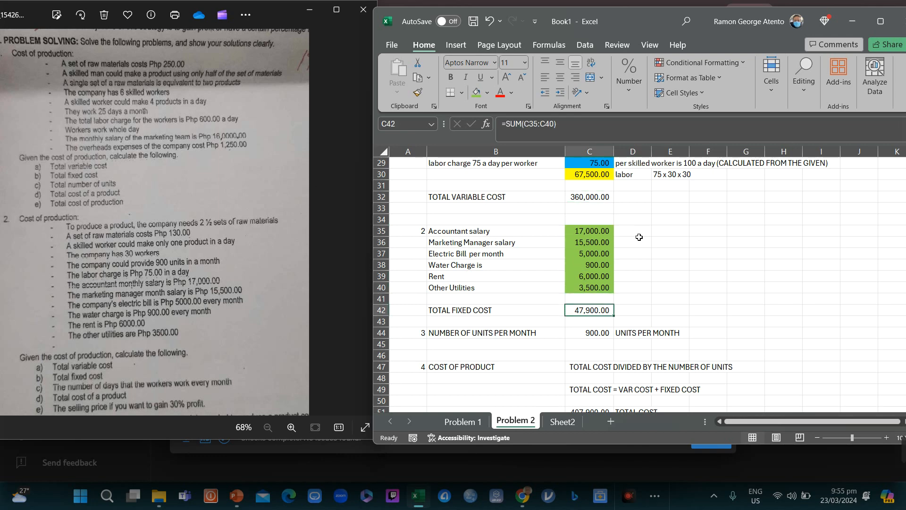
key("Down")
key("Down")
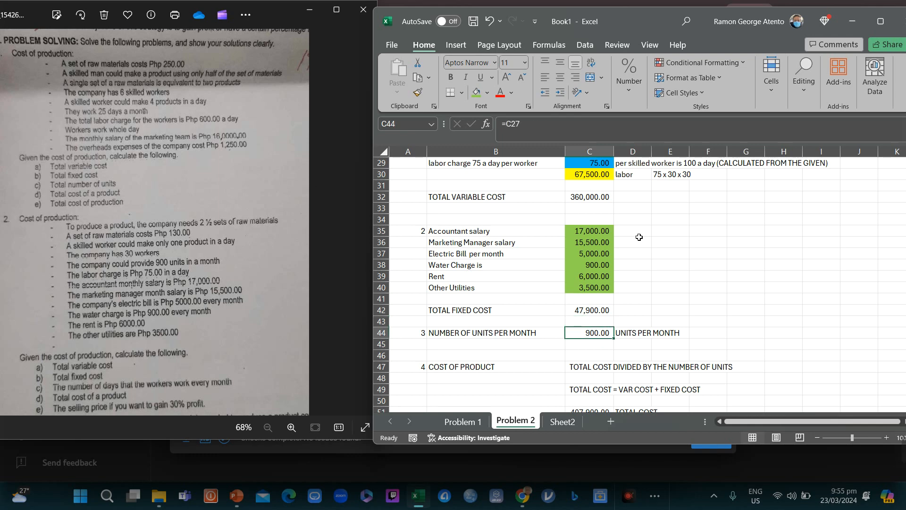
key("Down")
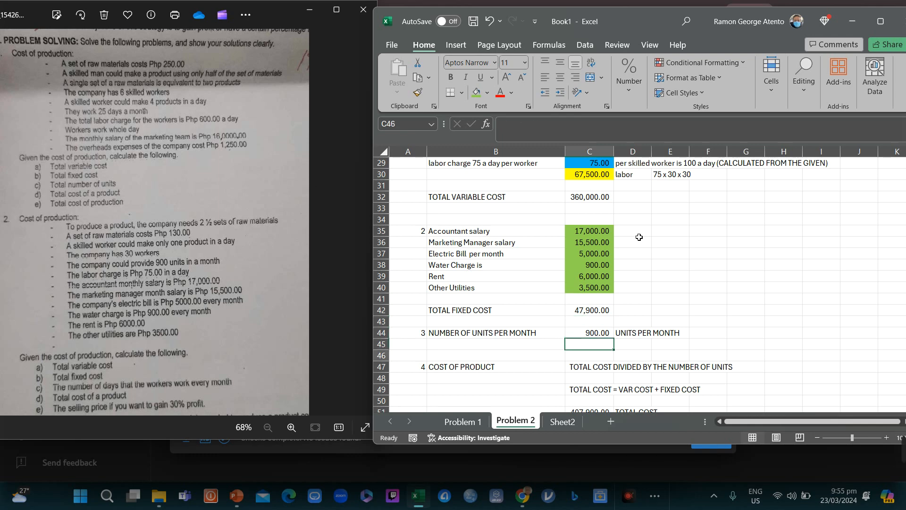
key("Down")
key("Up")
key("Up")
key("Up")
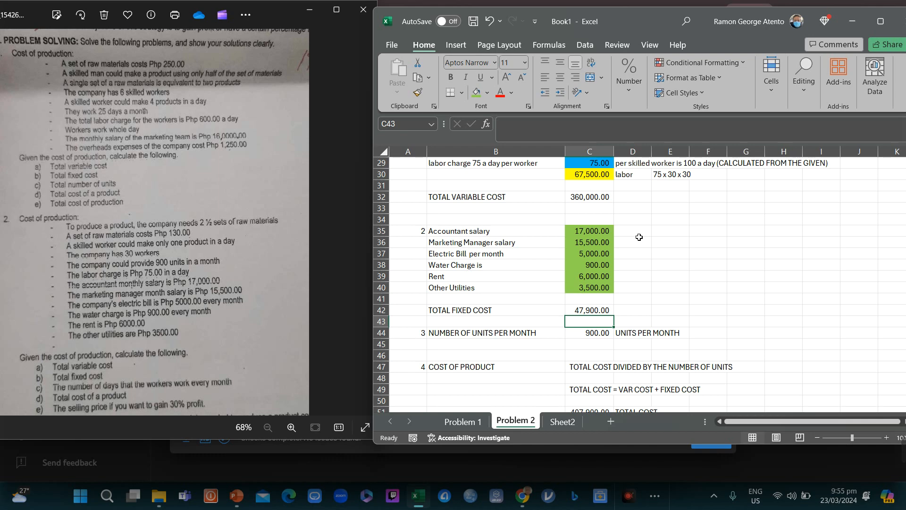
key("Down")
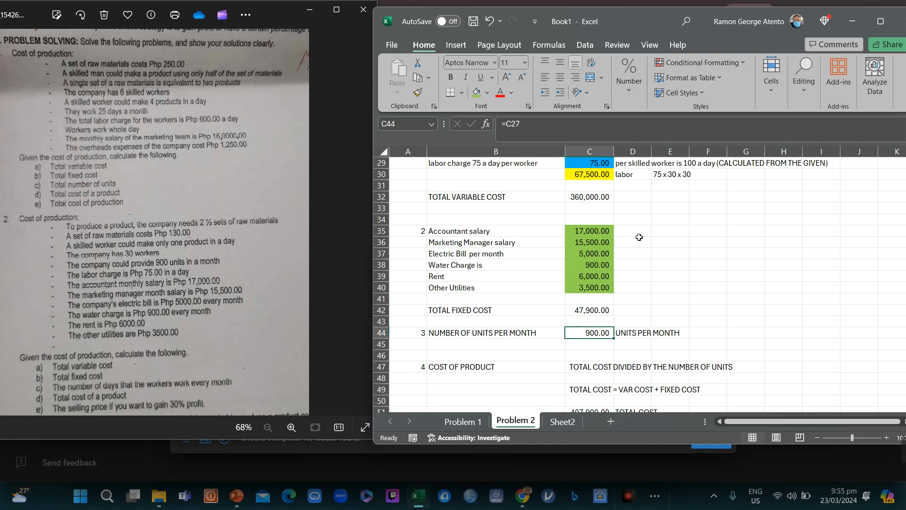
Step: Write '900 per month divided by 30 per day' beside UNITS PER MONTH in row 44
key("Right")
key("Right")
key("Right")
key("Right")
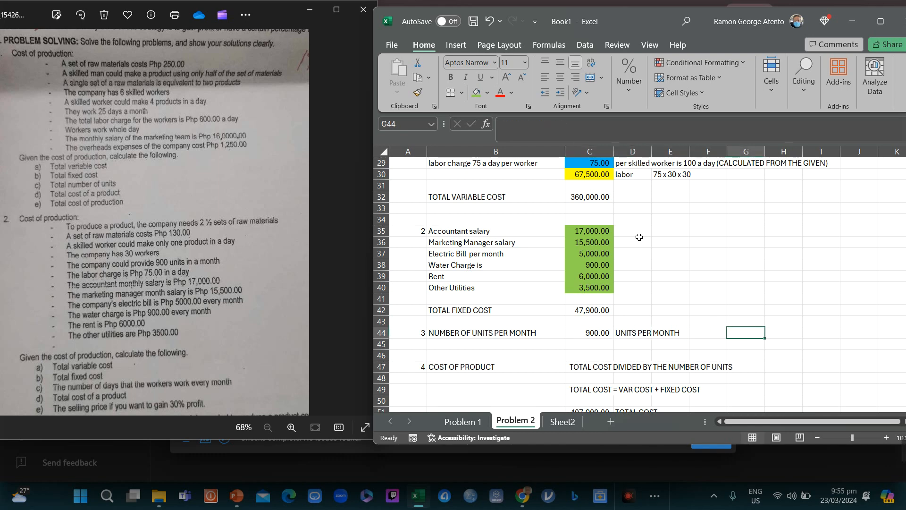
key("Left")
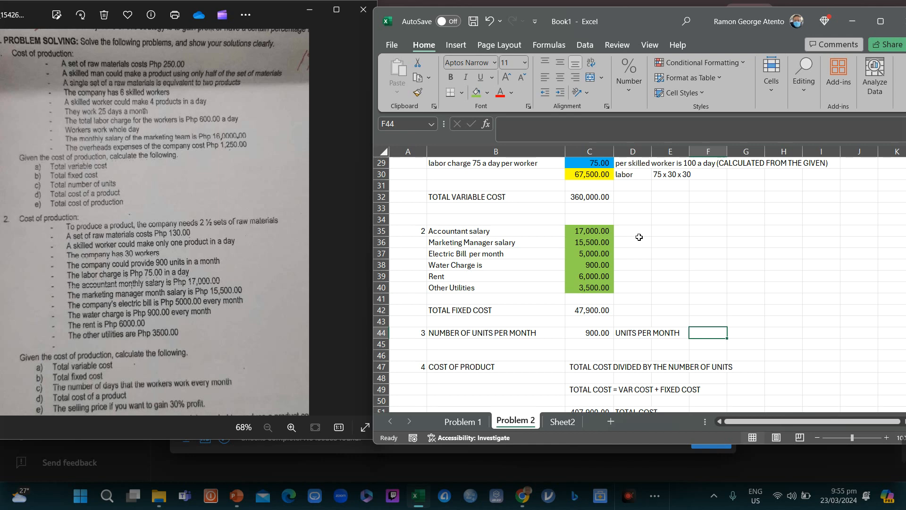
key("Right")
key("Left")
key("Right")
key("Left")
type("900")
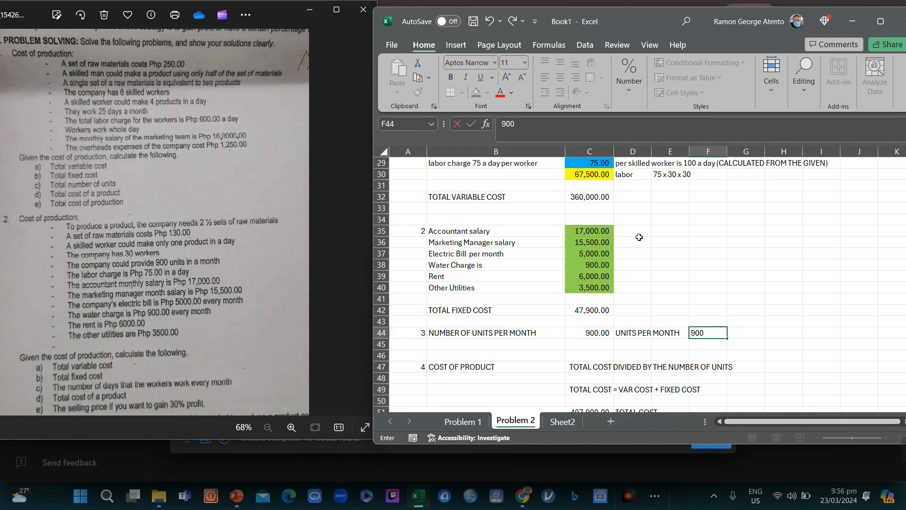
type(" oer")
type(" per month divide")
type("d by")
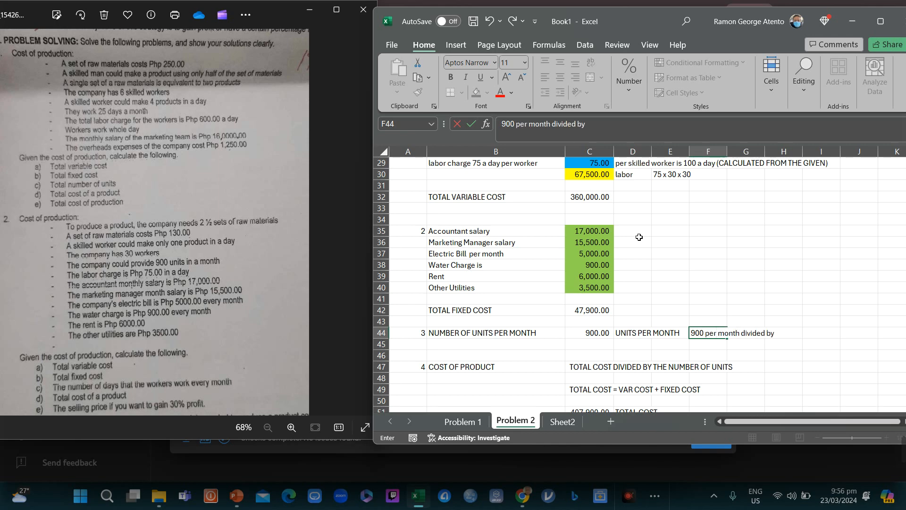
type(" 30 per day")
key("Return")
key("Up")
key("Up")
key("Up")
key("Up")
key("Up")
key("Up")
key("Up")
key("Up")
key("Up")
key("Up")
key("Up")
key("Up")
key("Up")
key("Up")
key("Up")
key("Up")
key("Up")
key("Up")
key("Up")
key("Up")
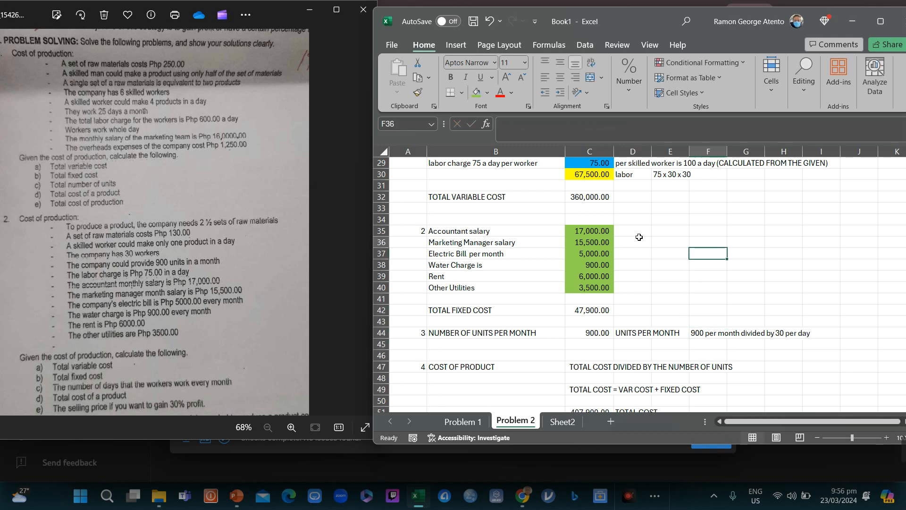
Step: Check the working-days and monthly-output rows, then mark F27 'GIVEN'
key("Up")
key("Left")
key("Left")
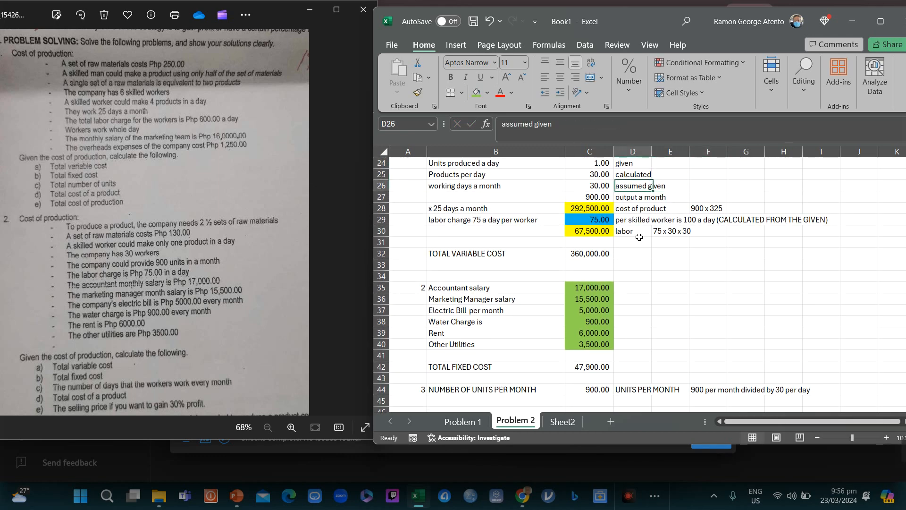
key("Left")
key("Up")
key("Up")
key("Down")
key("Down")
key("Down")
key("Down")
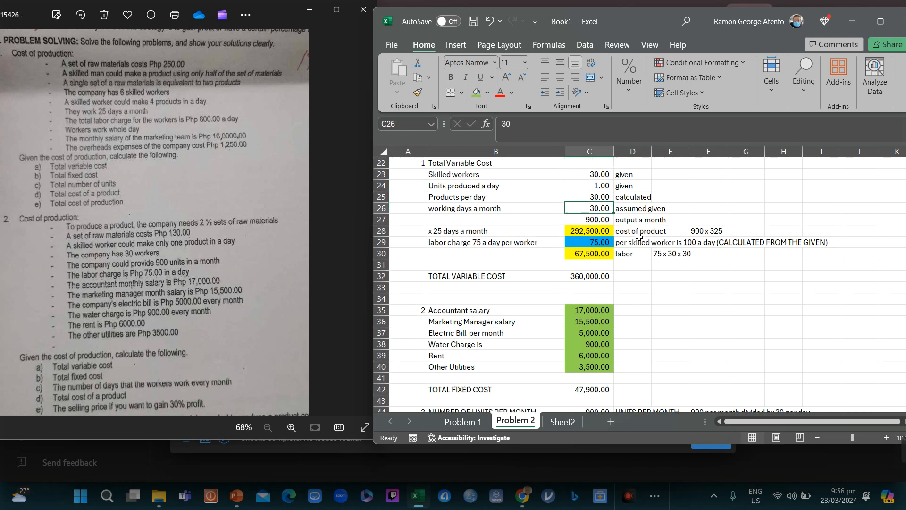
key("Left")
key("Left")
key("Right")
key("shift+Right")
key("shift+Right")
key("shift+Right")
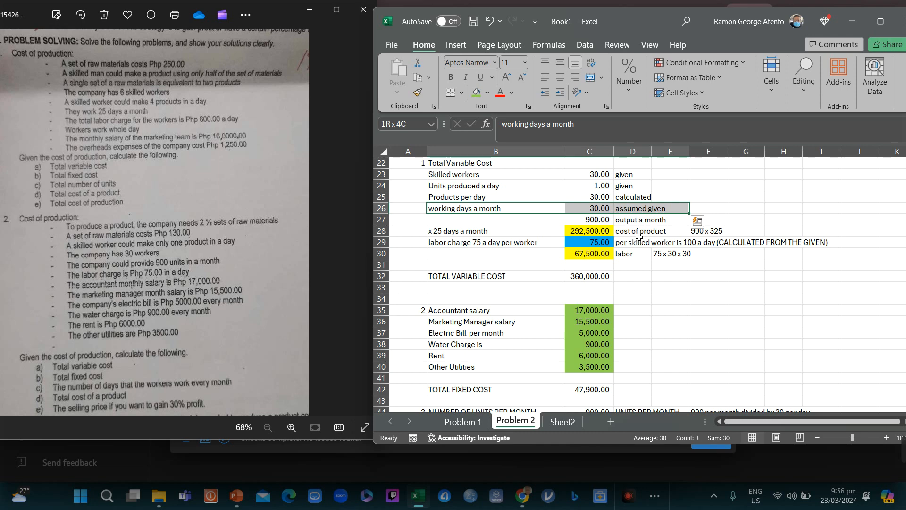
key("Down")
key("Right")
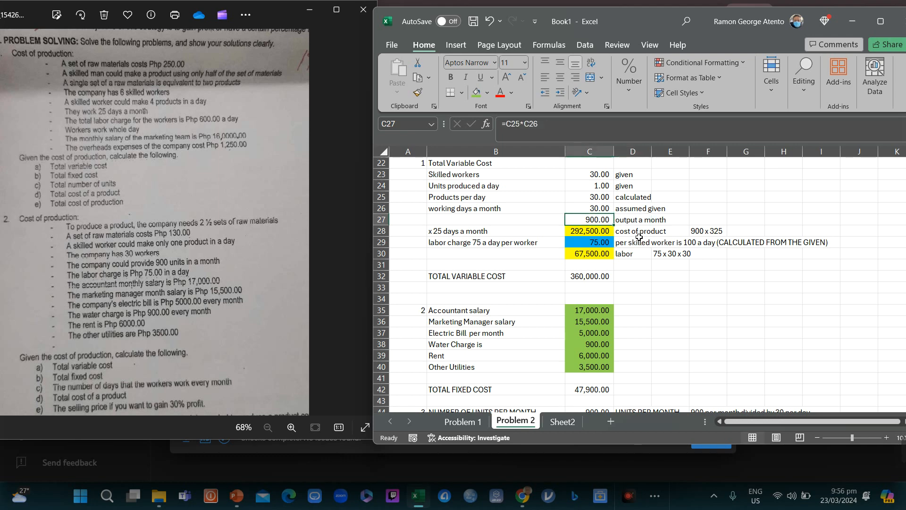
key("Up")
key("shift+Right")
key("shift+Left")
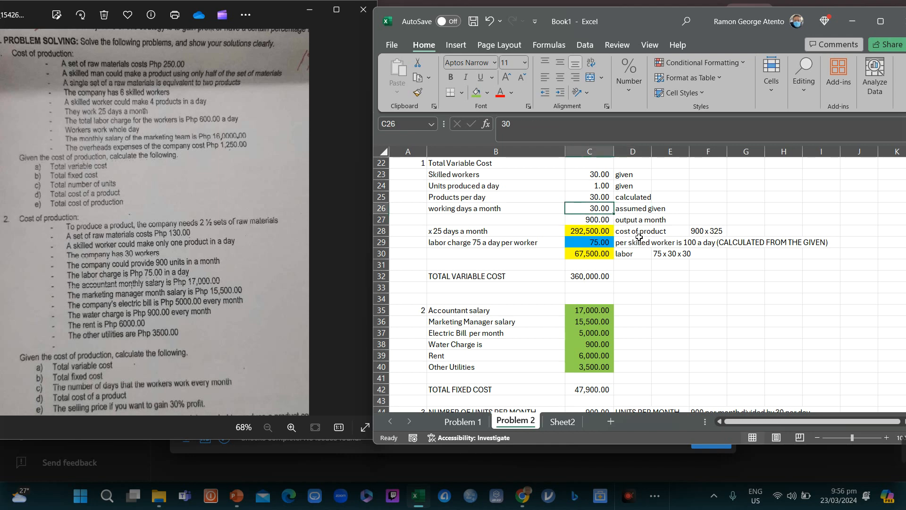
key("shift+Right")
key("Down")
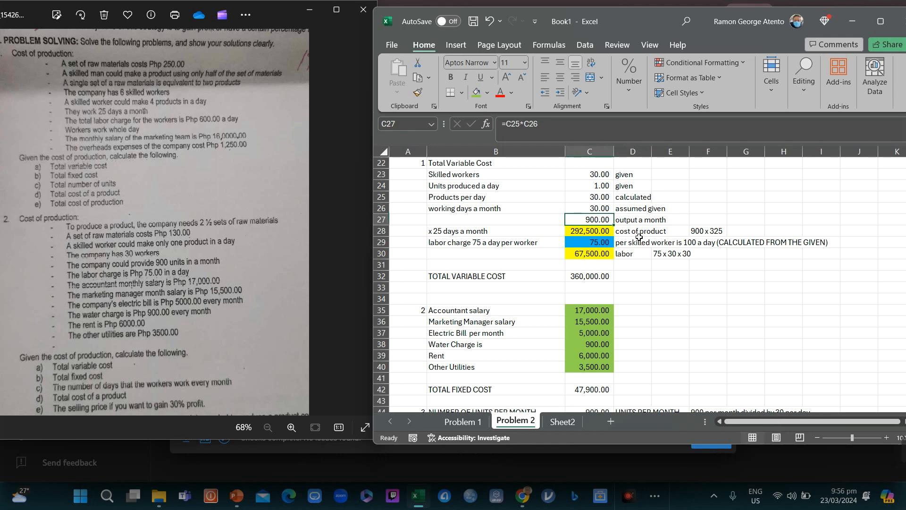
key("shift+Right")
key("shift+Left")
key("Right")
key("Right")
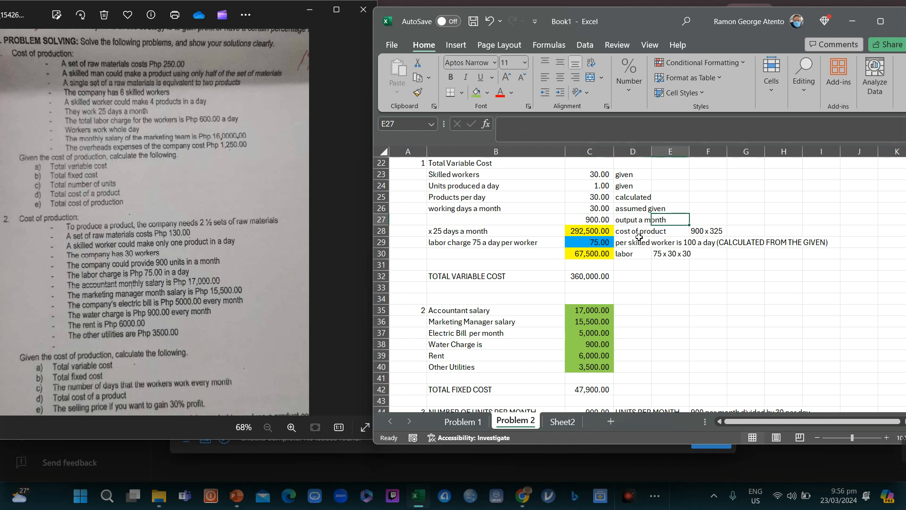
key("Right")
type("GIVEN")
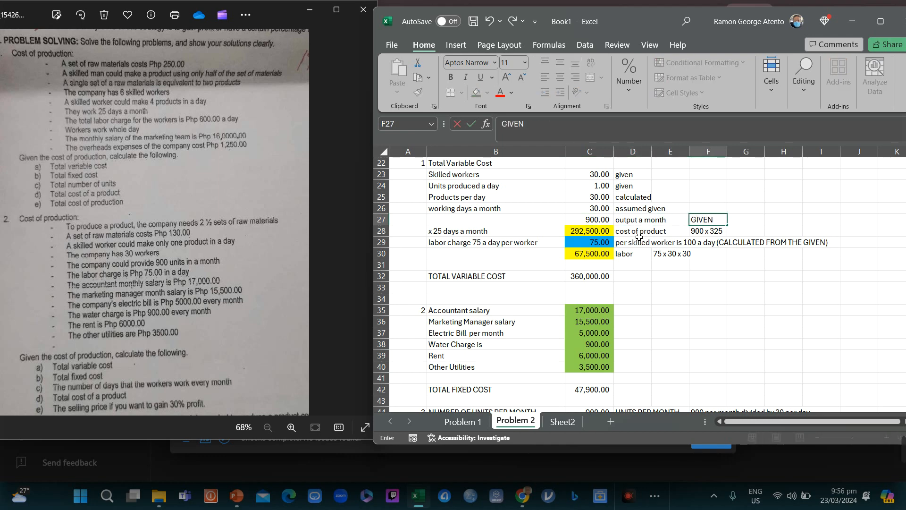
key("Return")
Step: Replace C27's formula with the given monthly output 900
key("Left")
key("Left")
key("Left")
key("Up")
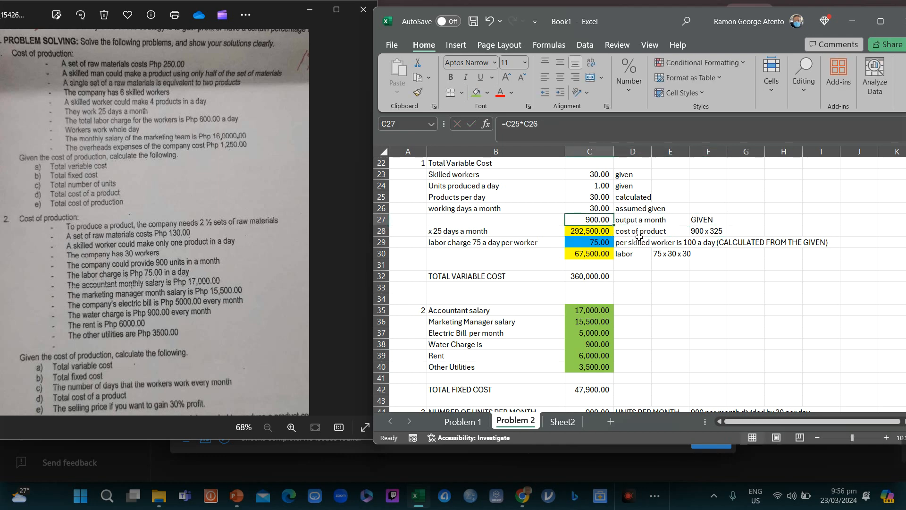
type("900")
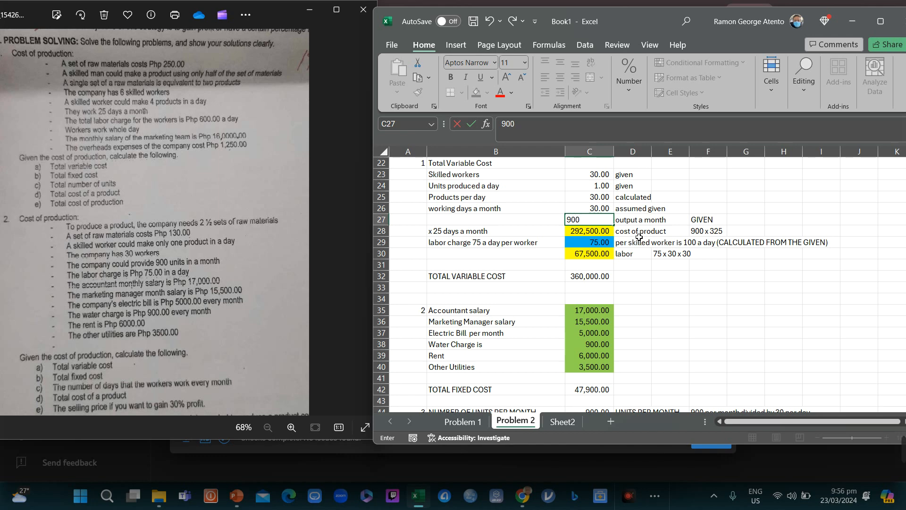
key("ctrl+Return")
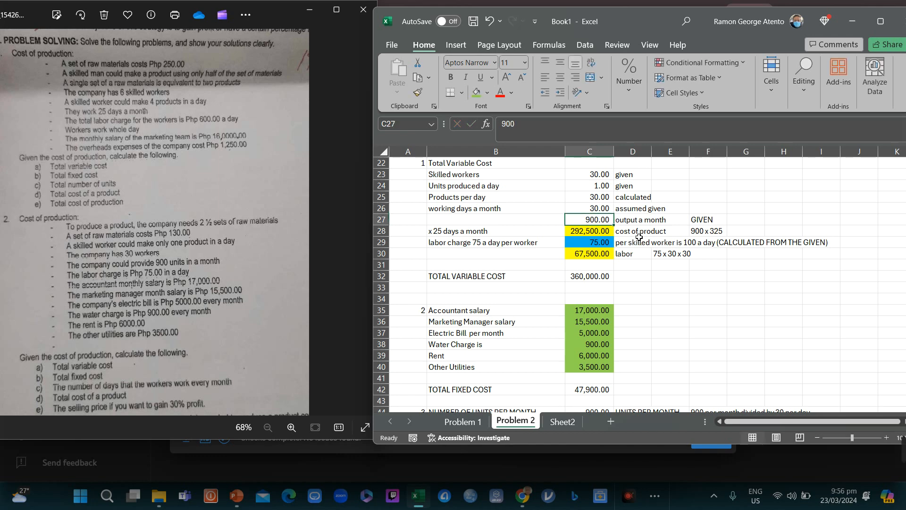
Step: Compute working days in C26 as =C27/C25, giving 30.00
key("Up")
type("=")
key("Down")
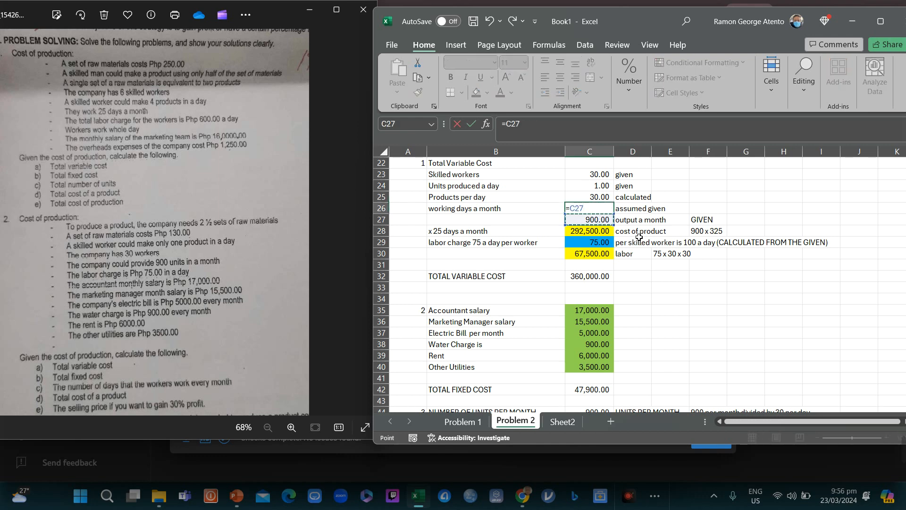
type("/")
key("Up")
key("Up")
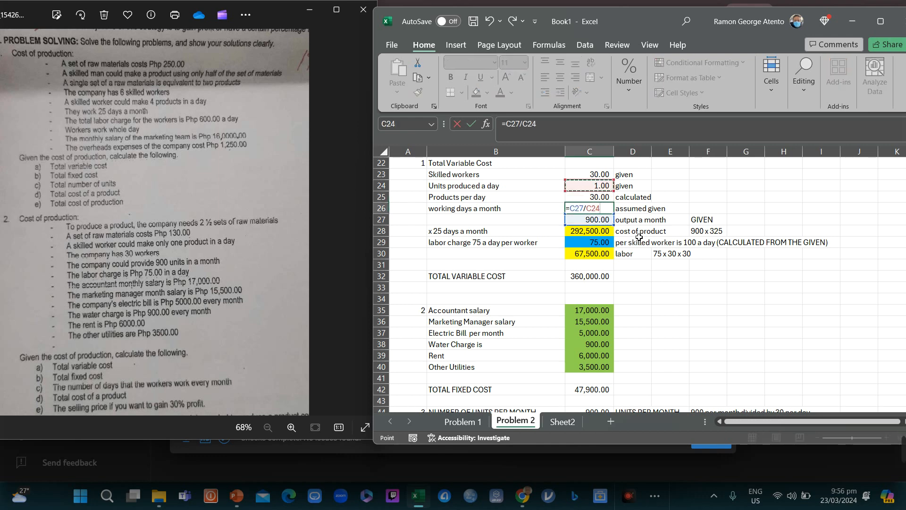
key("Down")
key("Return")
key("Up")
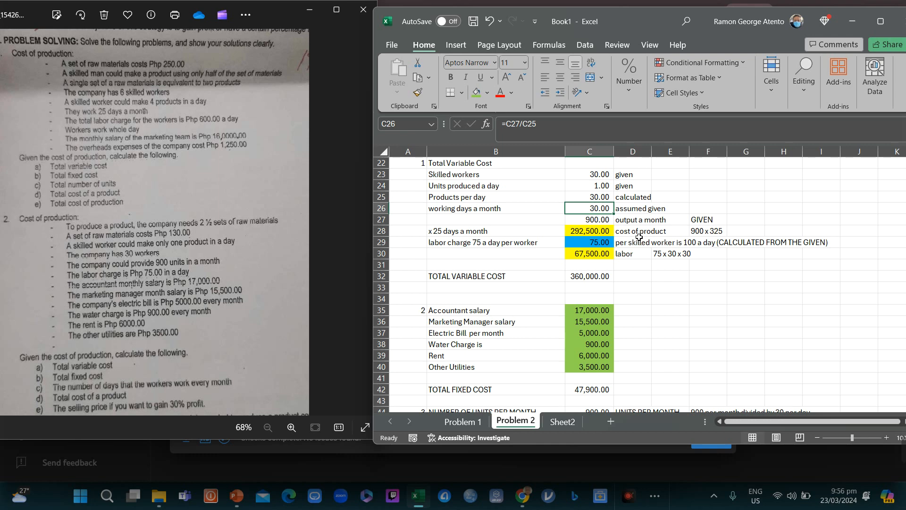
key("F2")
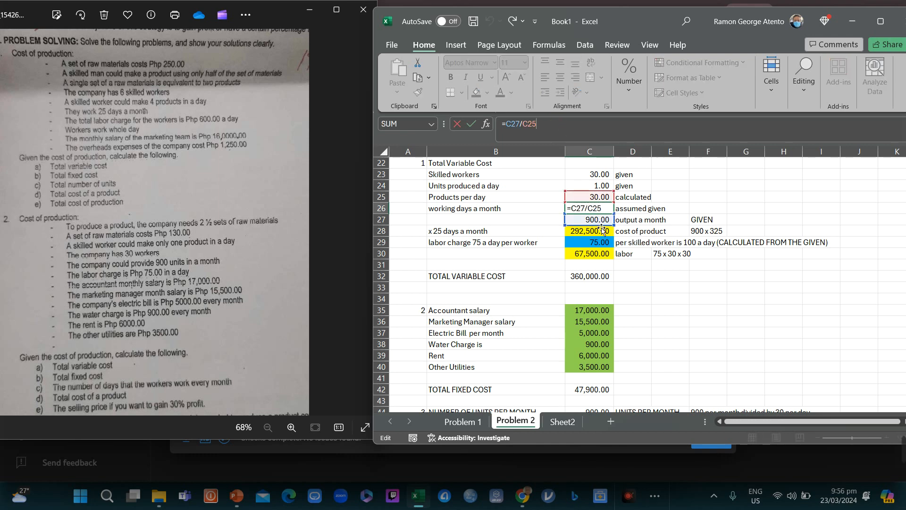
Step: Change D26's note to 'WHAT IS NEEDED IN LETTER C', then review down to C45
left_click(634, 211)
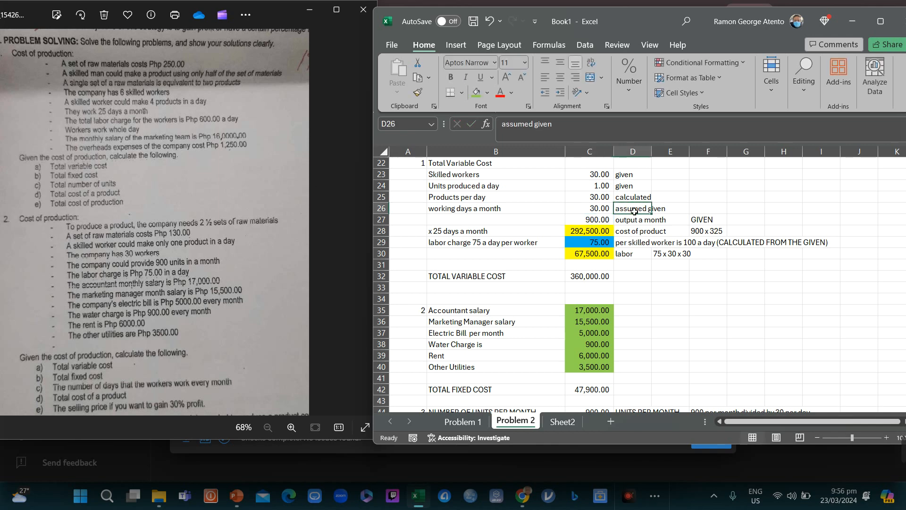
type("WHAT IS ")
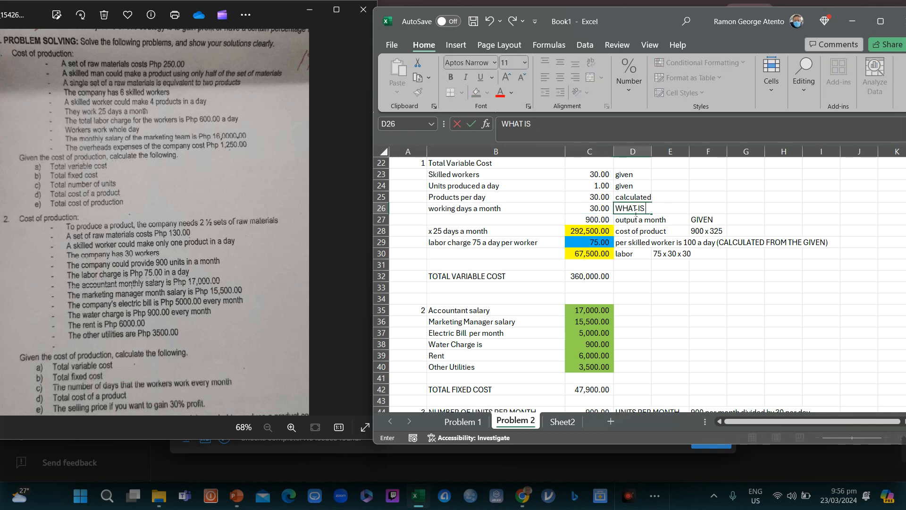
type("NEEDED IN LETTER C")
key("Return")
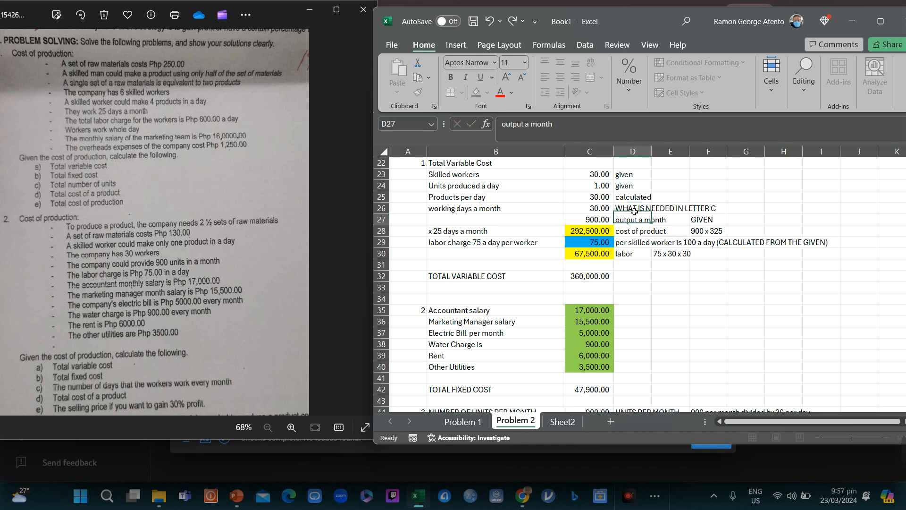
key("Down")
key("Down")
key("Down")
key("Down")
key("Down")
key("Down")
key("Down")
key("Down")
key("Down")
key("Down")
key("Down")
key("Down")
key("Down")
key("Down")
key("Down")
key("Down")
key("Down")
key("Down")
key("Down")
key("Down")
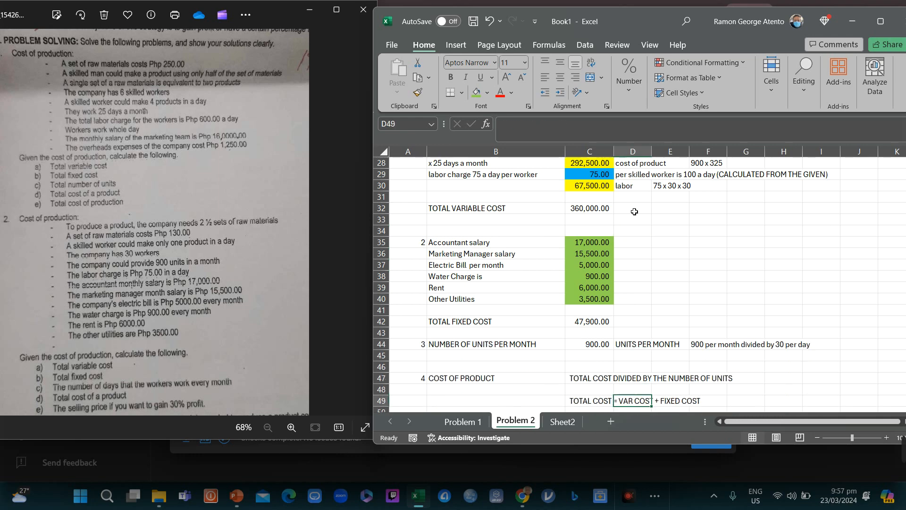
key("Down")
key("Down")
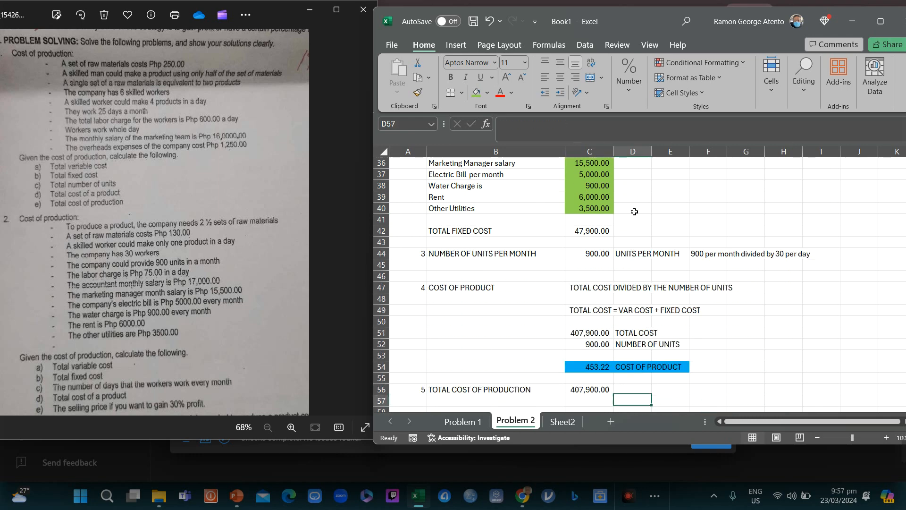
key("Up")
key("Up")
key("Up")
key("Up")
key("Up")
key("Up")
key("Up")
key("Up")
key("Up")
key("Up")
key("Up")
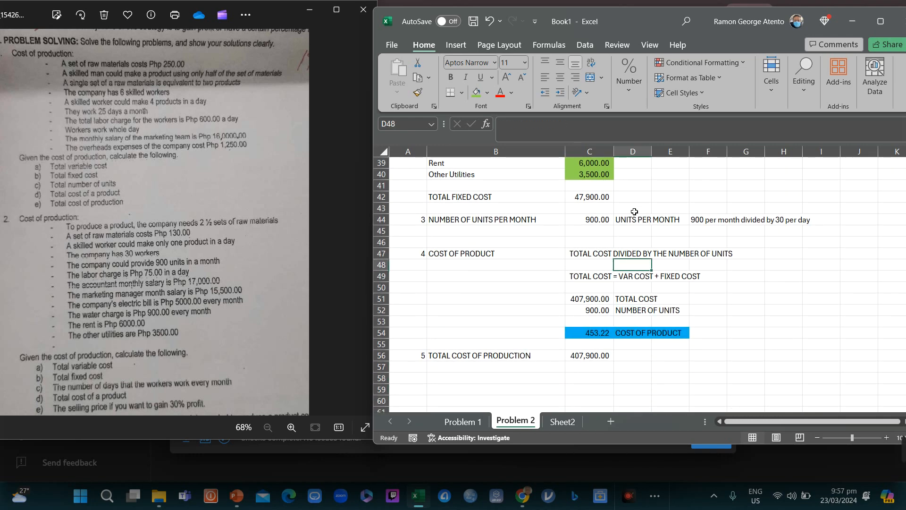
key("Up")
key("Up")
key("Up")
key("Up")
key("Right")
key("Right")
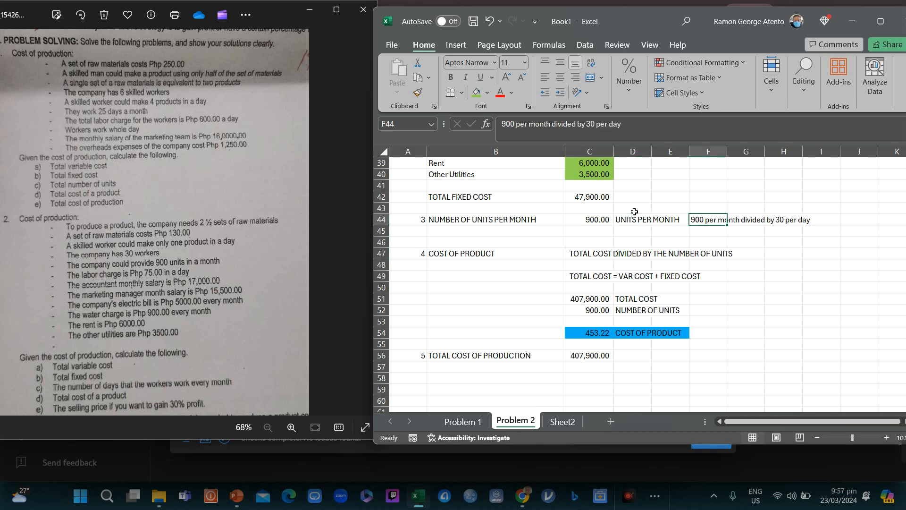
key("Left")
key("Left")
key("Left")
key("Right")
key("Right")
key("Right")
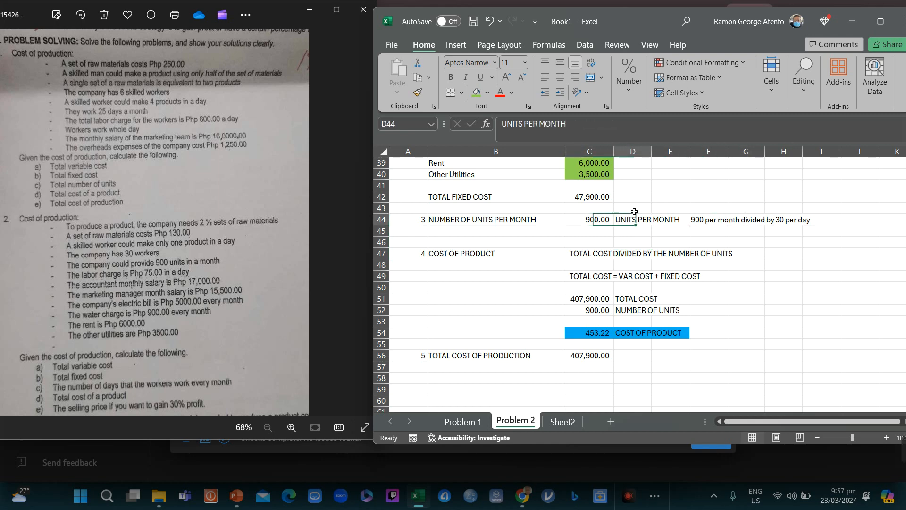
key("Left")
key("Left")
key("Left")
key("Down")
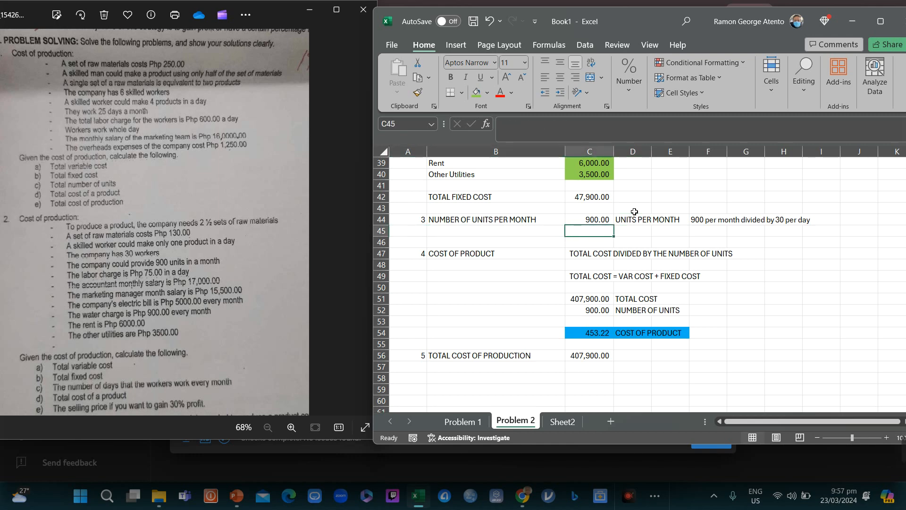
Step: Type 'NUMBER OF DAYS THAT WORKERS WORK EVERY MONTH' into C45, fixing typos
type("NUMNER")
key("BackSpace")
key("BackSpace")
key("BackSpace")
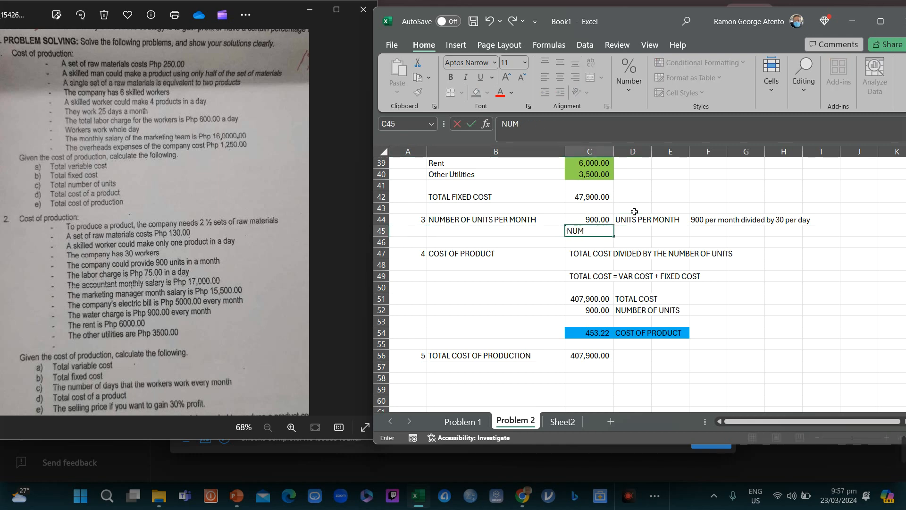
type("BER OF DAYS THA")
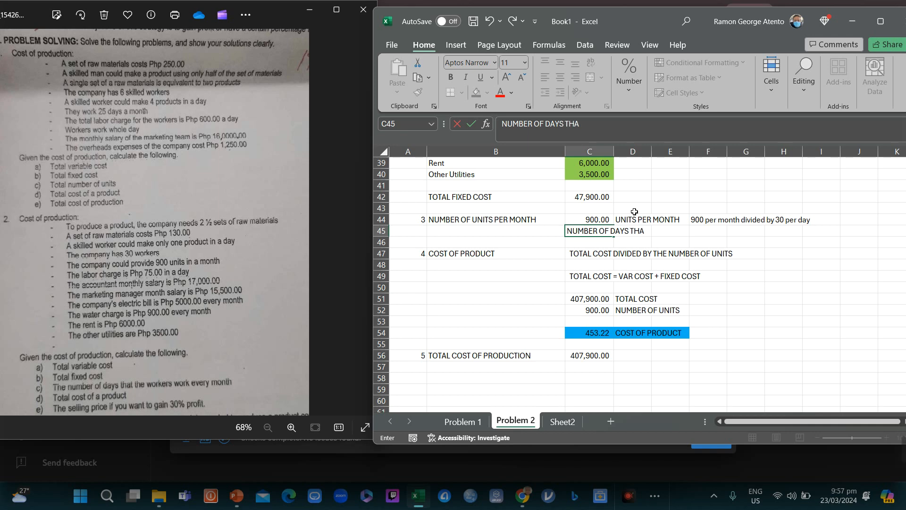
type("T WORKERS WOR")
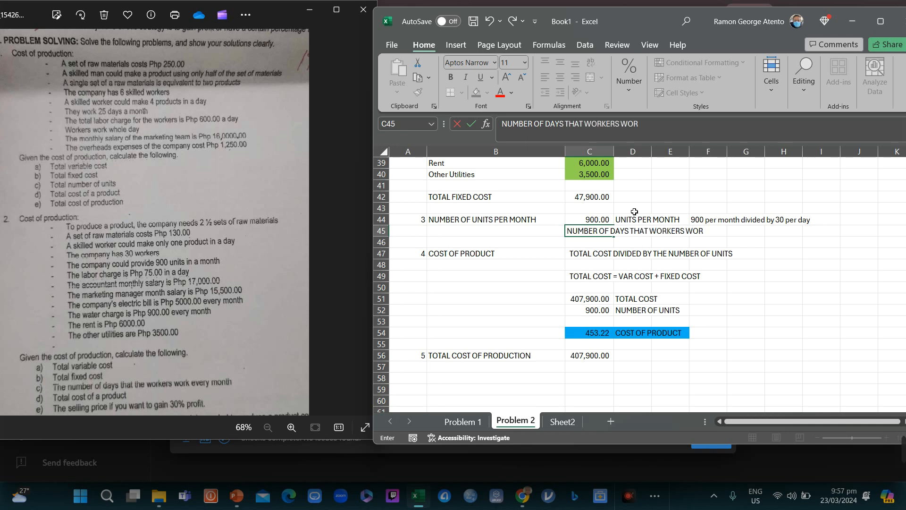
type("K VERY MONT")
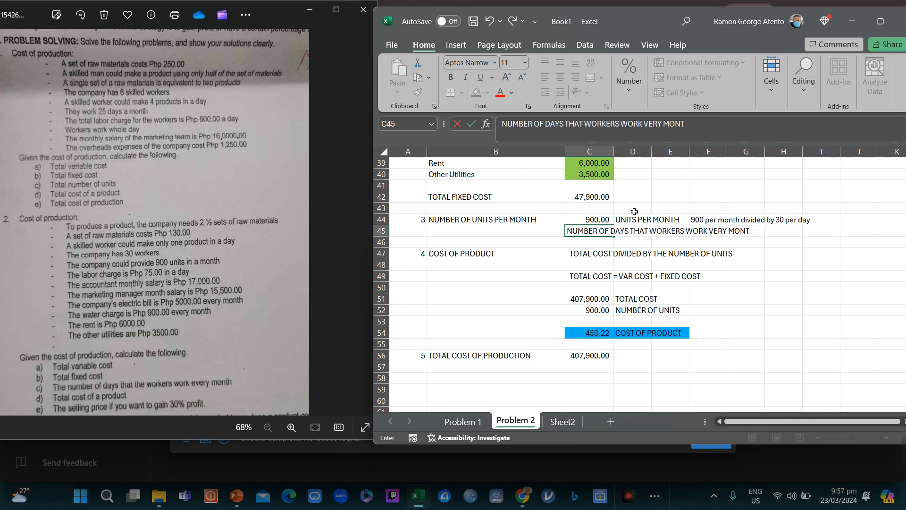
key("BackSpace")
key("BackSpace")
key("BackSpace")
key("BackSpace")
key("BackSpace")
key("BackSpace")
key("BackSpace")
key("BackSpace")
type("EB")
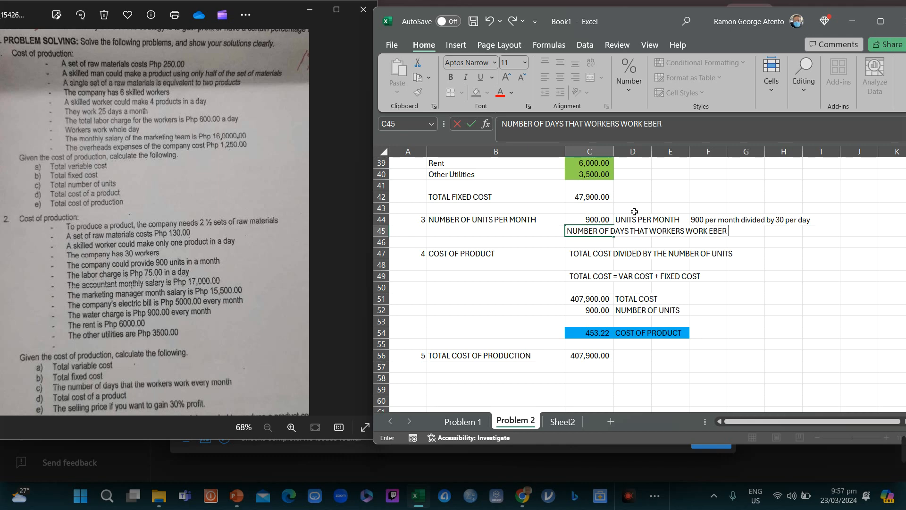
key("BackSpace")
type("VERY")
type("MONTH")
key("Return")
Step: Move that text from C45 into B44 as row 44's label
key("Up")
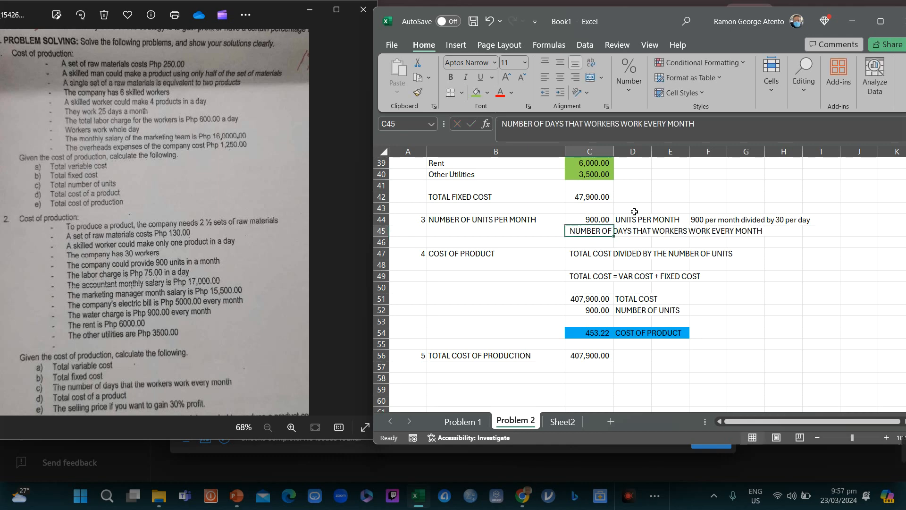
key("ctrl+x")
key("Left")
key("Left")
key("Up")
key("Right")
key("ctrl+v")
key("Down")
key("Down")
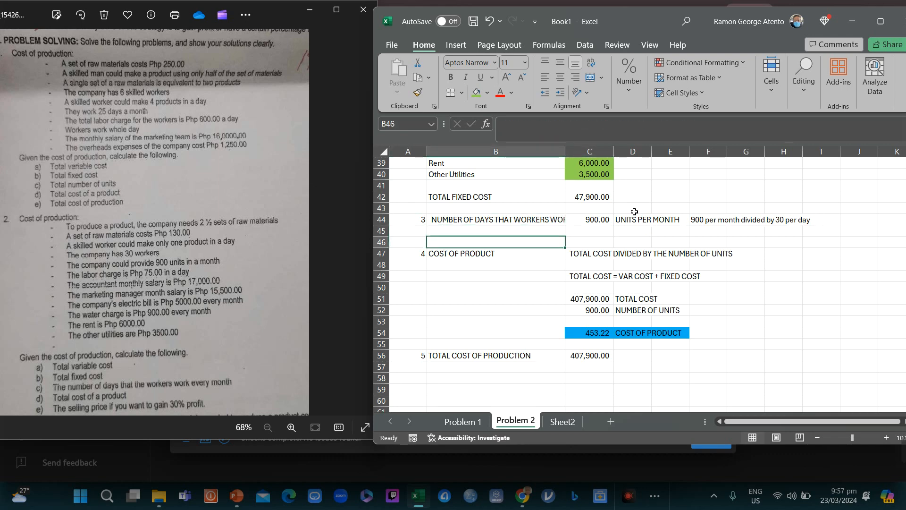
key("Up")
key("Up")
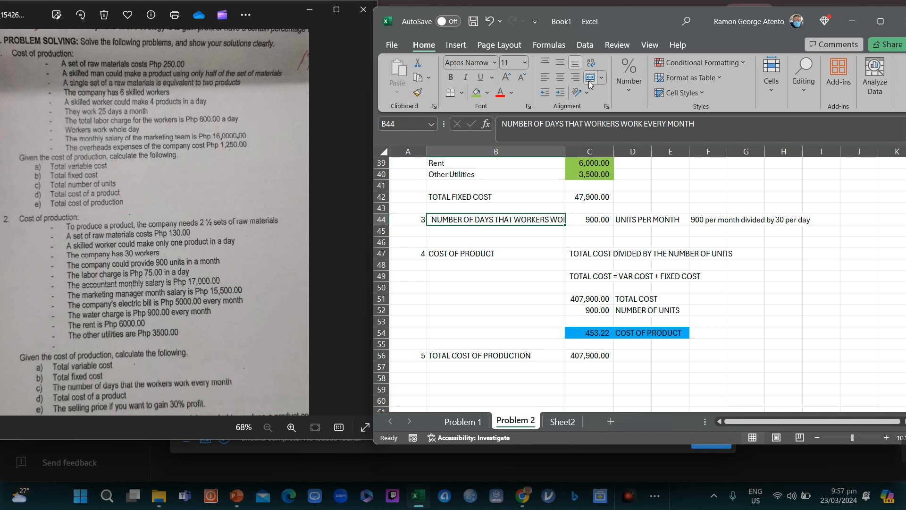
Step: Apply Wrap Text to B44's days-worked label
right_click(517, 221)
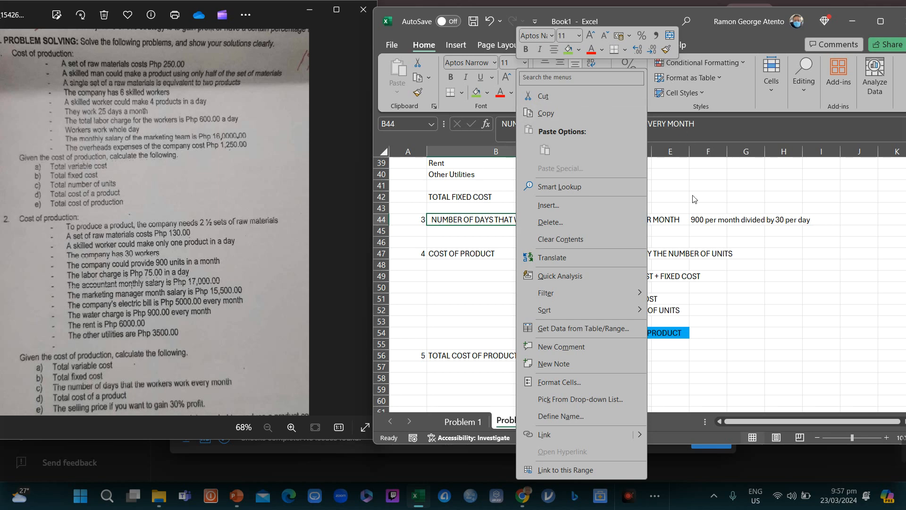
key("Escape")
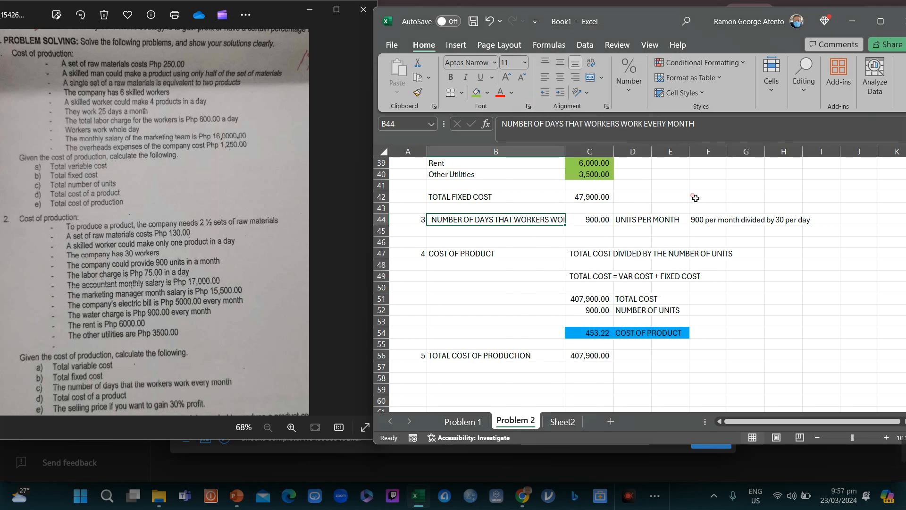
left_click(591, 63)
Step: Review the total cost of production formula in C51
key("Down")
key("Down")
key("Down")
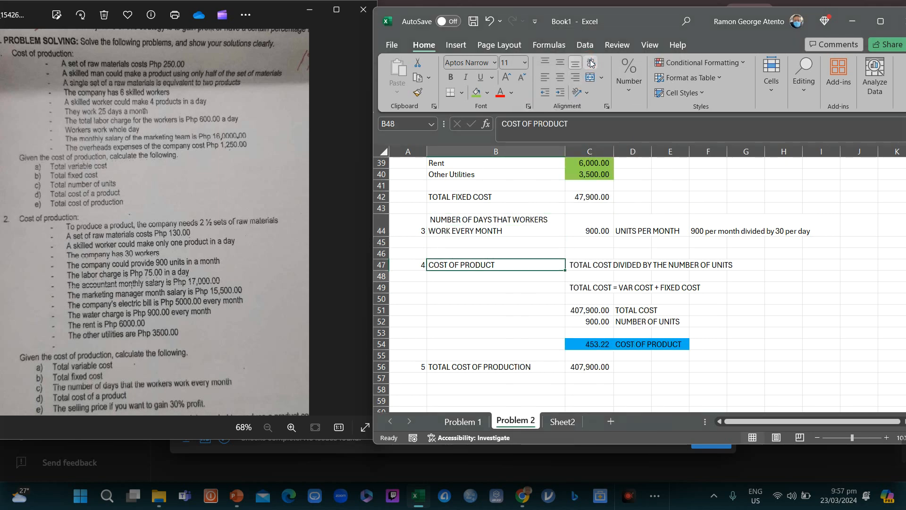
key("Down")
key("Down")
key("Down")
key("Down")
key("Down")
key("Down")
key("Down")
key("Down")
key("Down")
key("Down")
key("Down")
key("Down")
key("Down")
key("Up")
key("Up")
key("Up")
key("Up")
key("Up")
key("Up")
key("Up")
key("Up")
key("Up")
key("Up")
key("Up")
key("Up")
key("Up")
key("Up")
key("Up")
key("Up")
key("Up")
key("Up")
key("Up")
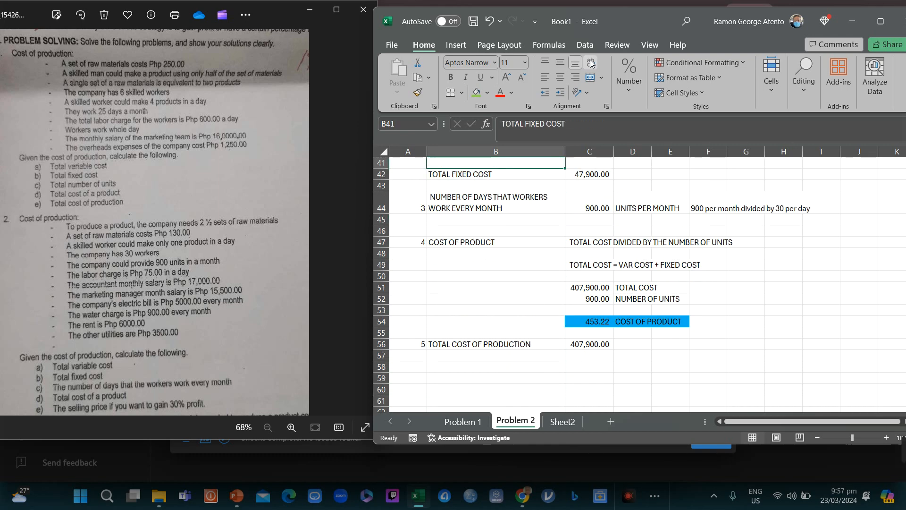
key("Up")
key("Up")
key("Up")
key("Up")
key("Up")
key("Up")
key("Up")
key("Up")
key("Down")
key("Down")
key("Down")
key("Down")
key("Down")
key("Down")
key("Down")
key("Down")
key("Down")
key("Down")
key("Down")
key("Down")
key("Down")
key("Down")
key("Down")
key("Down")
key("Down")
key("Down")
key("Down")
key("Down")
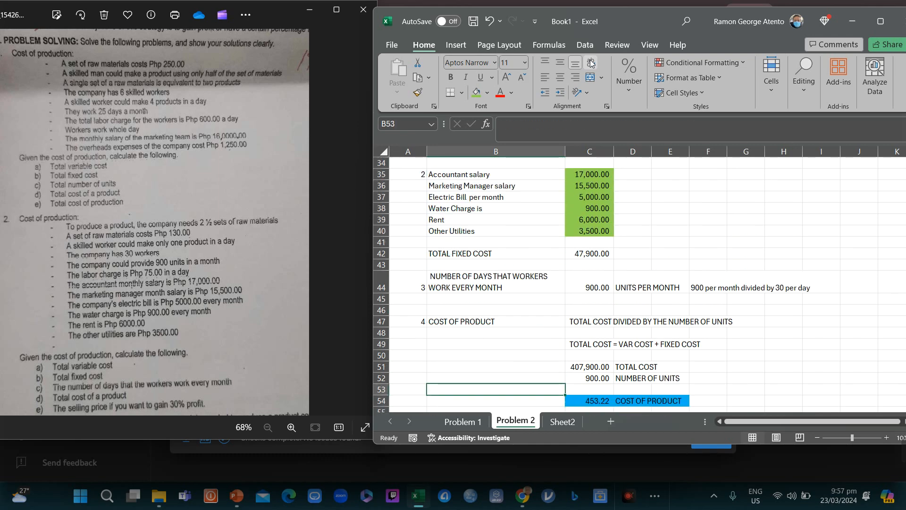
key("Up")
key("Up")
key("Right")
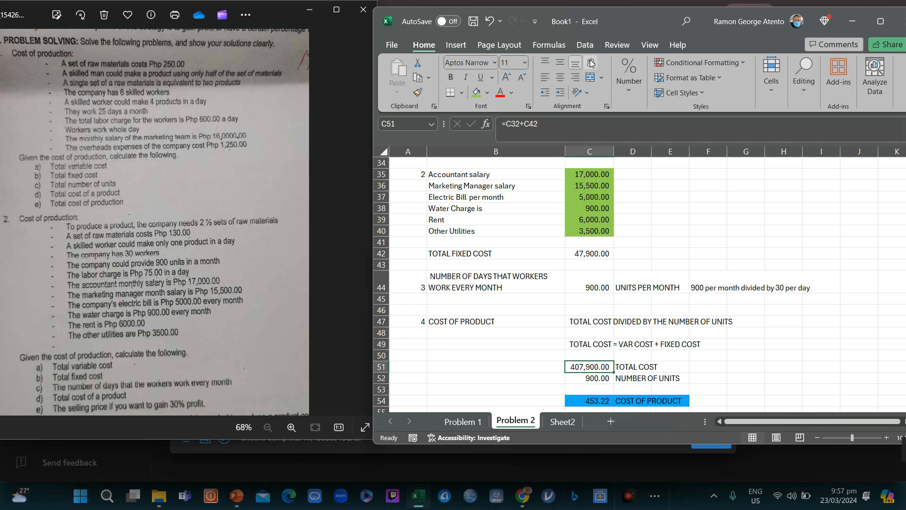
left_click(555, 125)
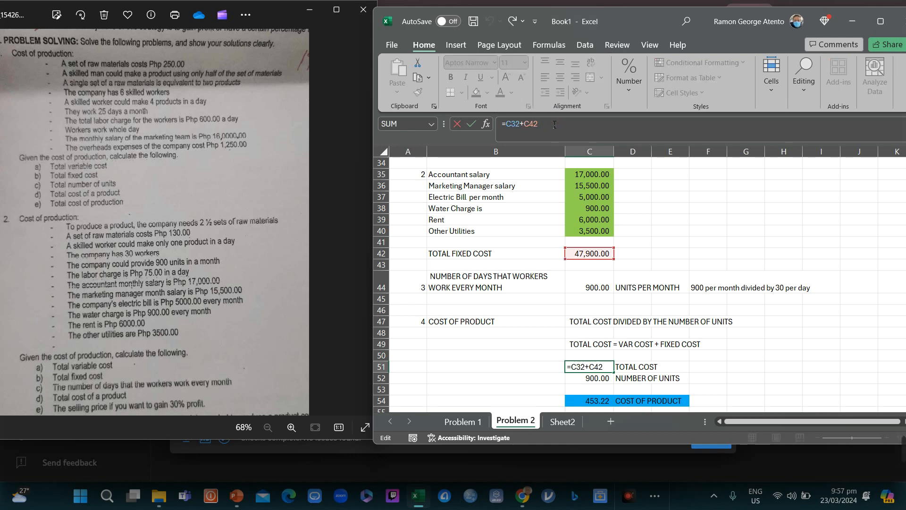
key("Return")
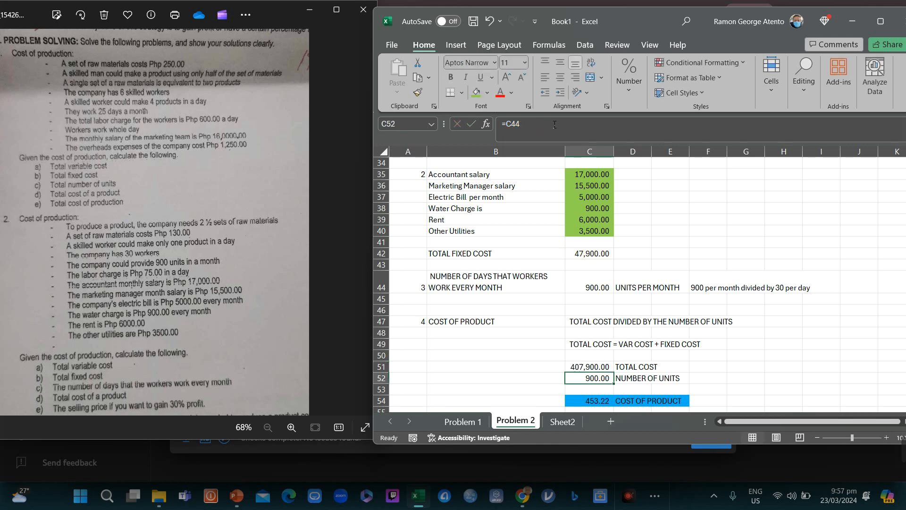
key("Up")
key("Up")
key("Up")
key("Up")
key("Up")
key("Up")
key("Up")
key("Up")
key("Up")
key("Up")
key("Up")
key("Up")
key("Up")
key("Up")
key("Up")
key("Up")
key("Up")
key("Up")
key("Up")
key("Up")
key("Down")
key("Down")
key("Down")
key("Down")
key("Down")
key("Down")
key("Down")
key("Down")
key("Down")
key("Down")
key("Down")
key("Down")
key("Down")
key("Down")
key("Down")
key("Down")
key("Down")
key("Down")
key("Down")
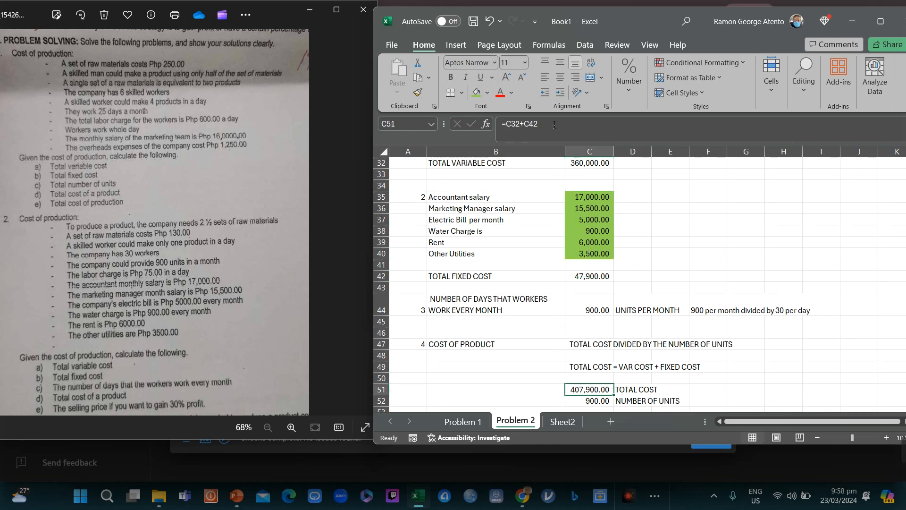
key("Down")
key("Down")
key("Down")
key("Down")
key("Down")
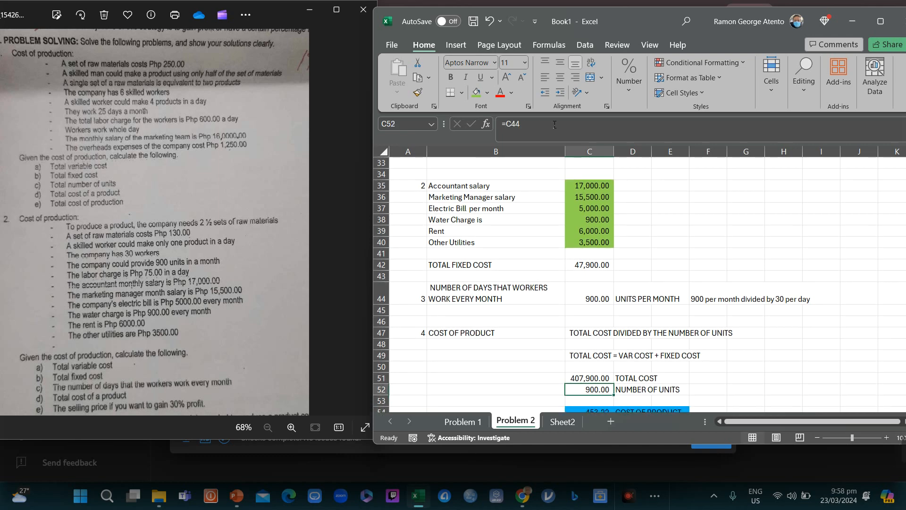
key("Up")
key("Up")
key("Up")
key("Up")
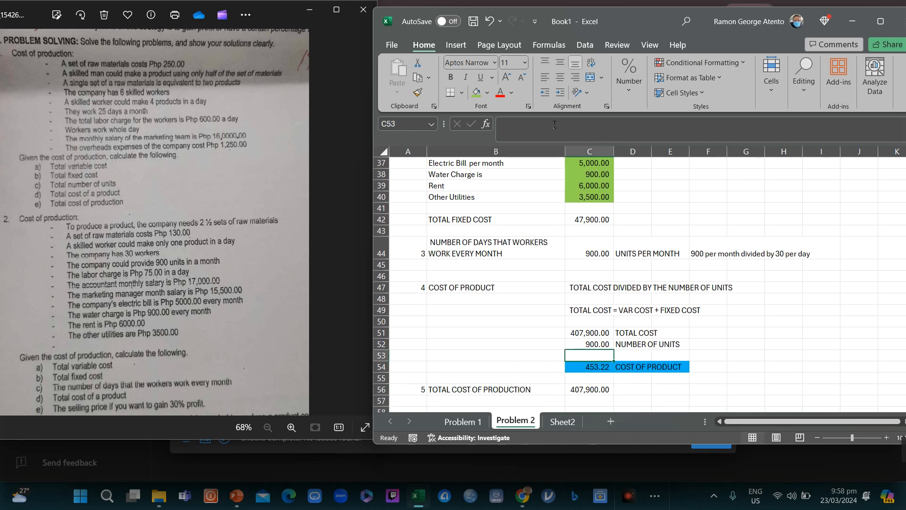
key("Down")
key("Down")
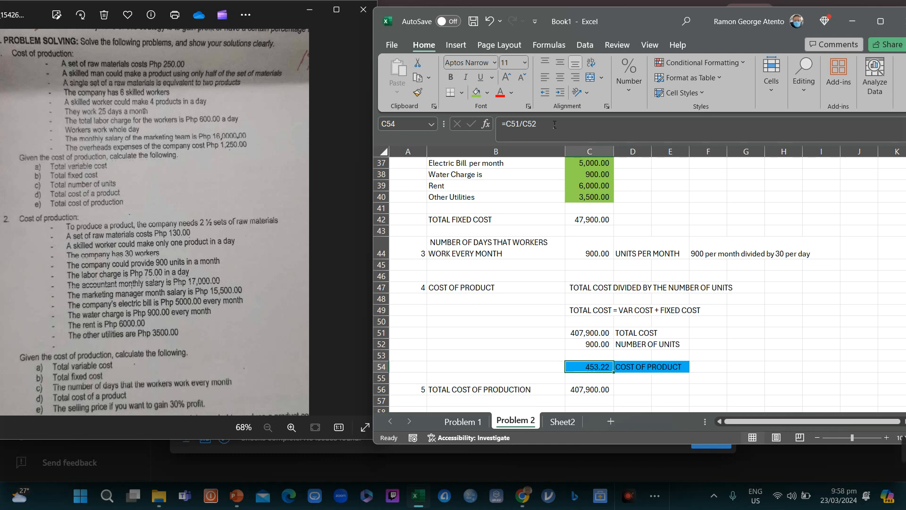
key("Down")
key("Down")
key("Down")
key("Down")
key("Down")
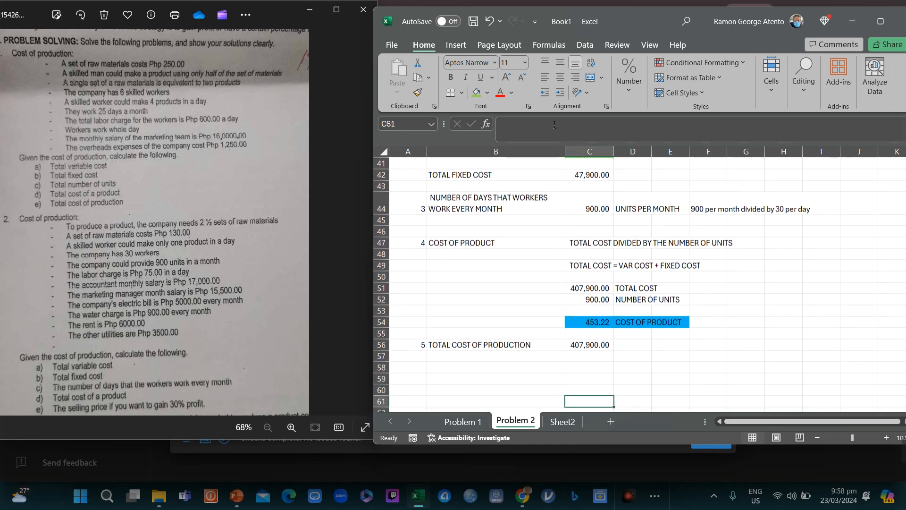
key("Up")
key("Up")
key("Up")
key("Up")
key("Up")
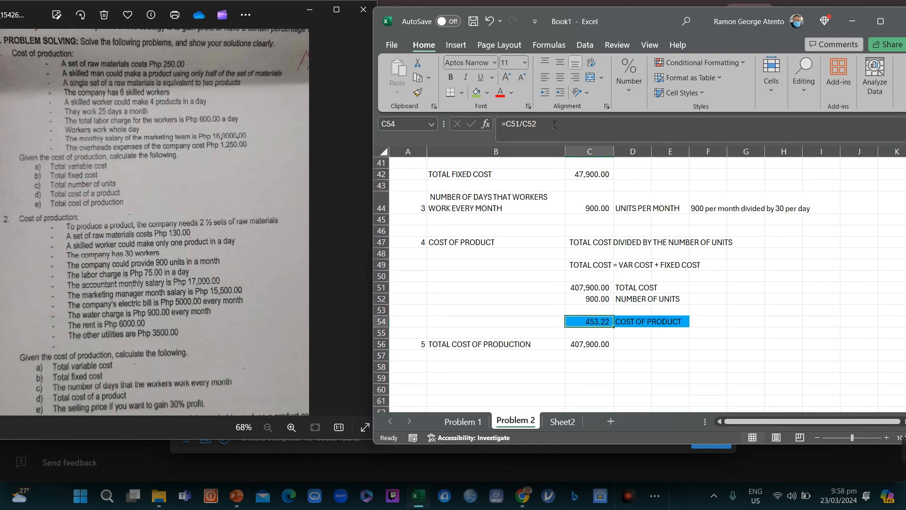
key("Down")
key("Down")
key("Down")
key("Down")
key("Down")
key("Down")
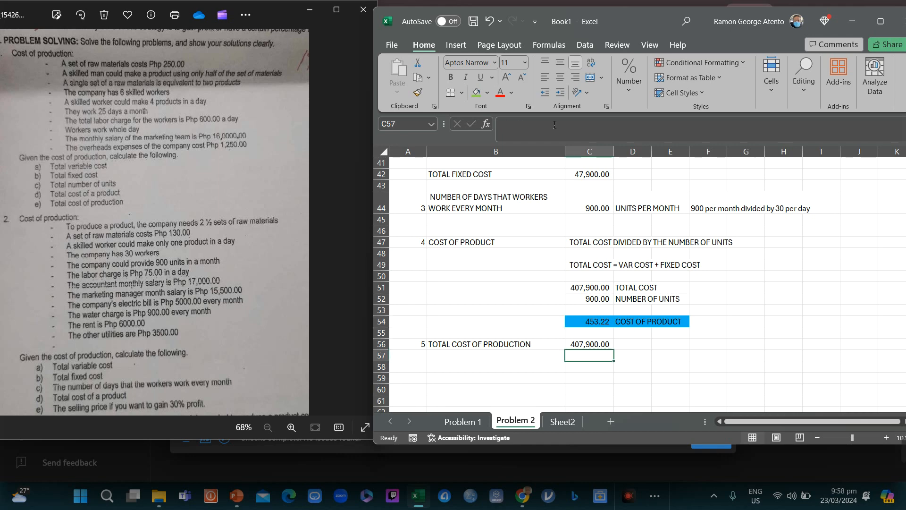
key("Up")
key("Up")
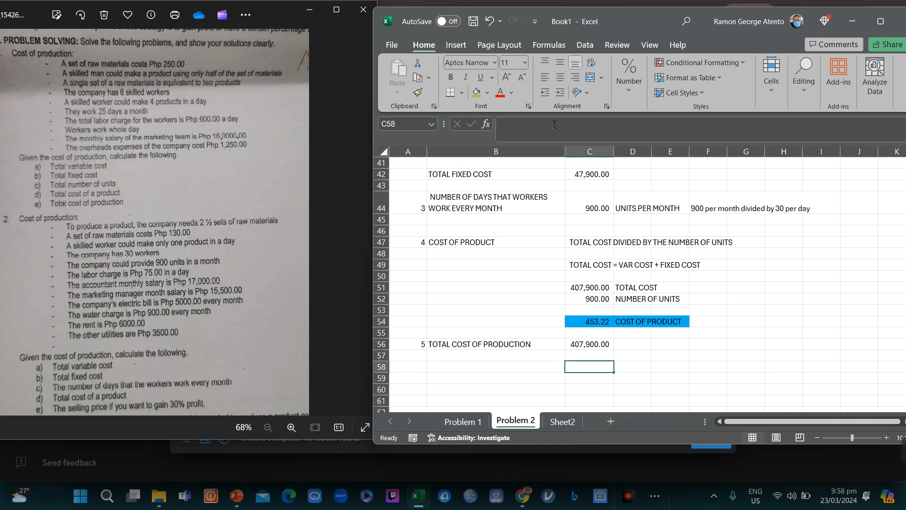
key("Up")
key("Up")
key("Up")
key("Down")
key("Down")
key("Down")
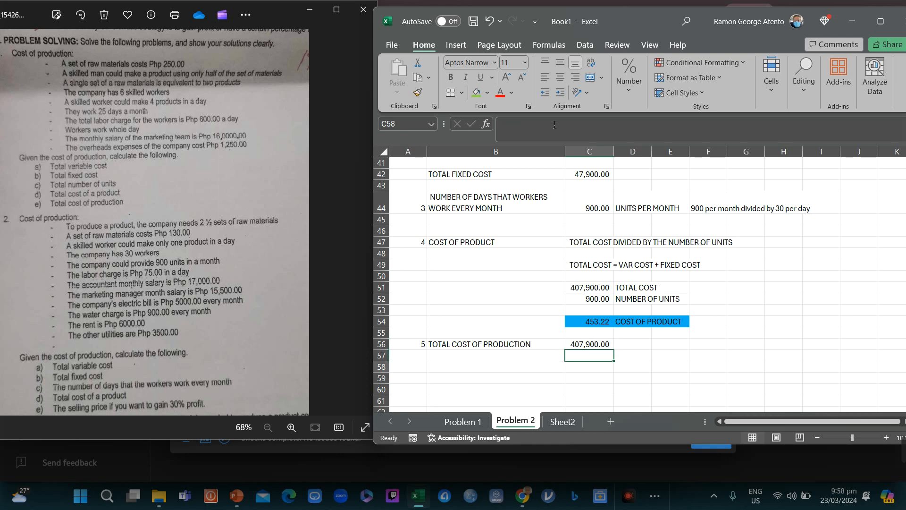
key("Up")
key("Up")
key("Down")
key("Down")
key("Left")
key("Left")
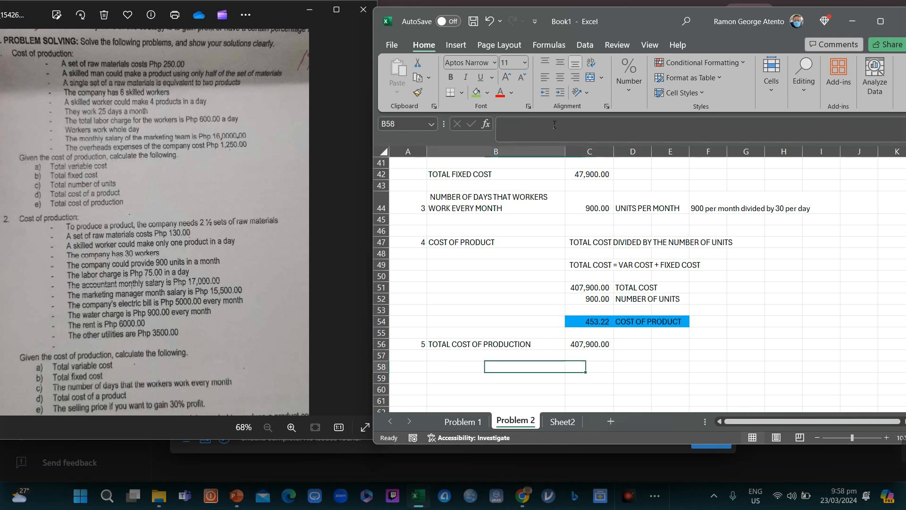
key("Right")
Step: Number step 6 and label B58 'SELLING PRICE OF THE PRODUCT AT 30% PROFIT', wrapped
key("Left")
type("6")
key("Right")
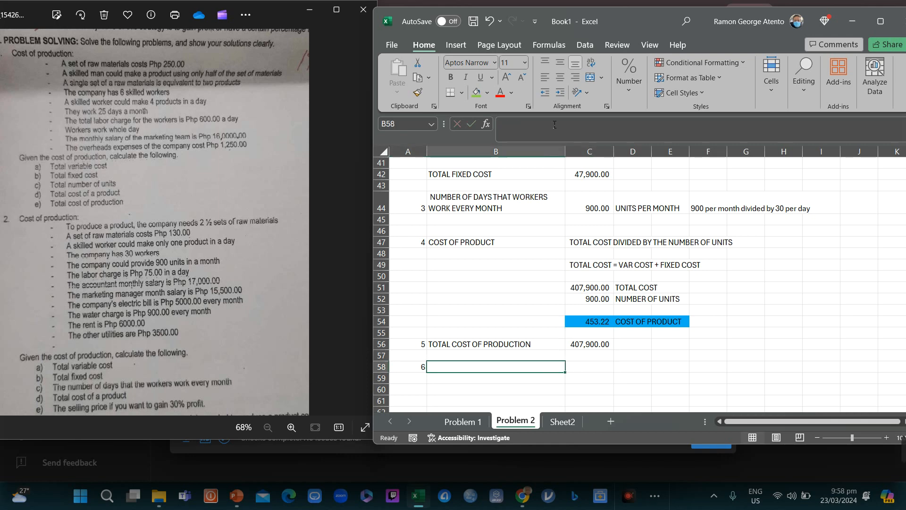
type("se")
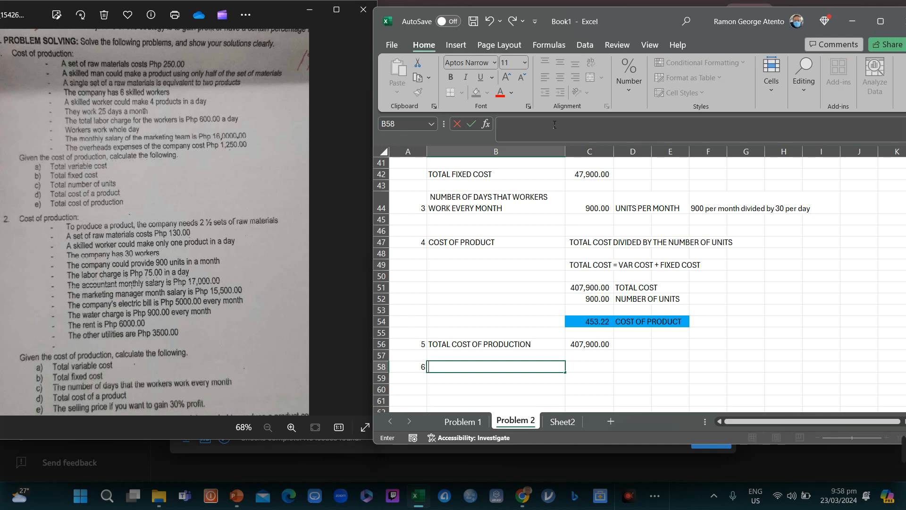
type("SELLING PRCE")
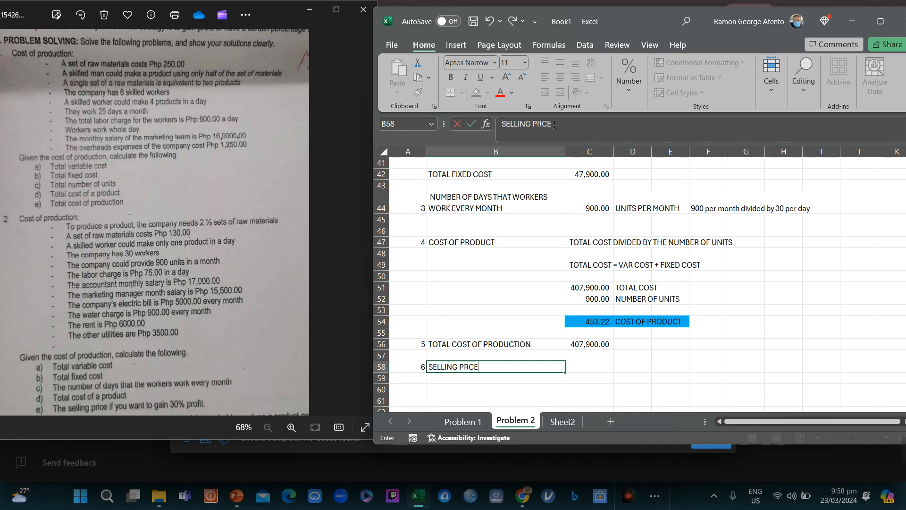
key("BackSpace")
key("BackSpace")
type("ICE OF THE PRODUCT AT")
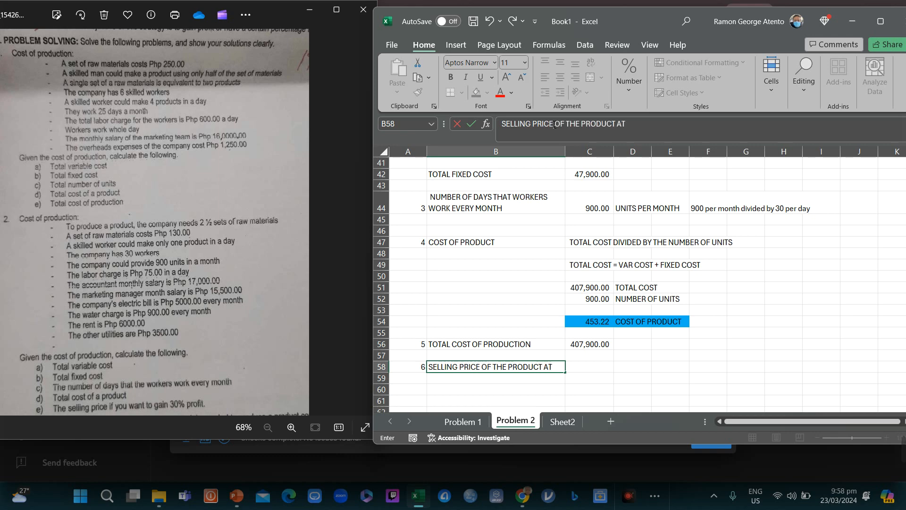
type(" 30% PROFIT")
key("Return")
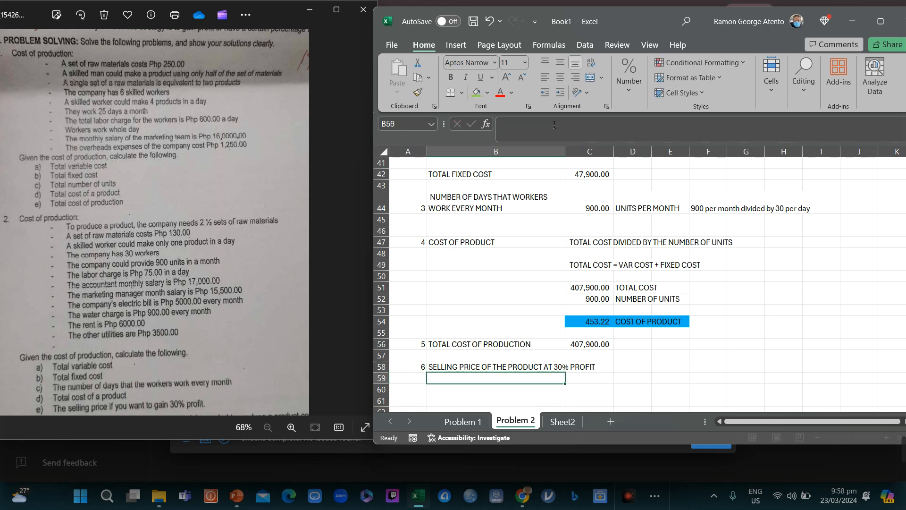
key("Up")
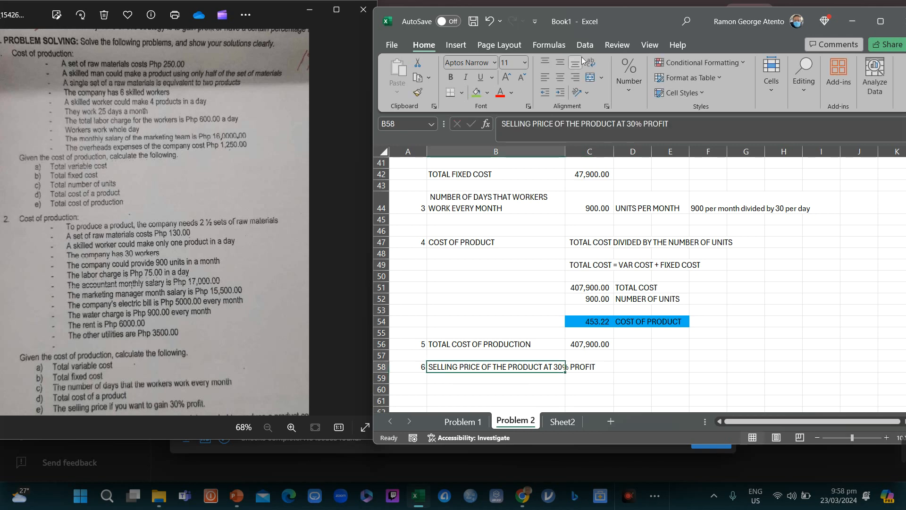
left_click(592, 61)
Step: Enter =C54*1.3 in C58 for a 589.19 selling price
key("Right")
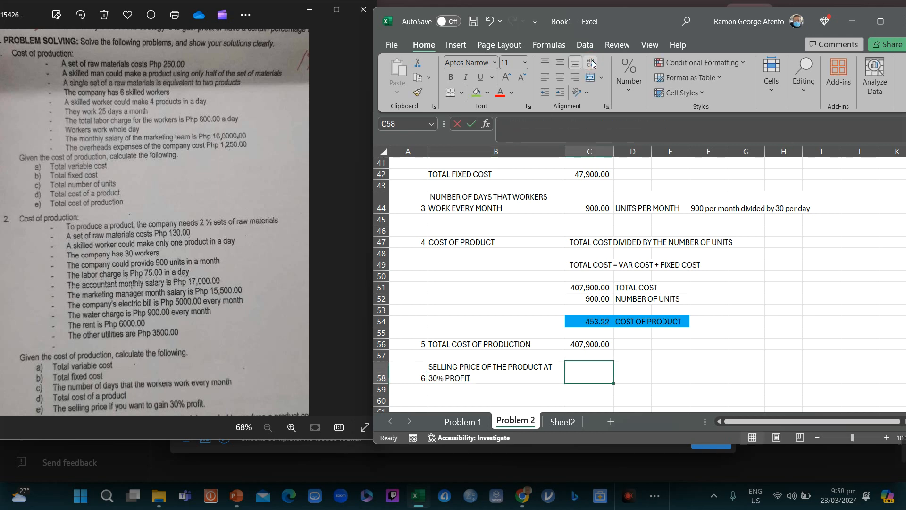
type("=")
key("Up")
key("Up")
key("Up")
key("Up")
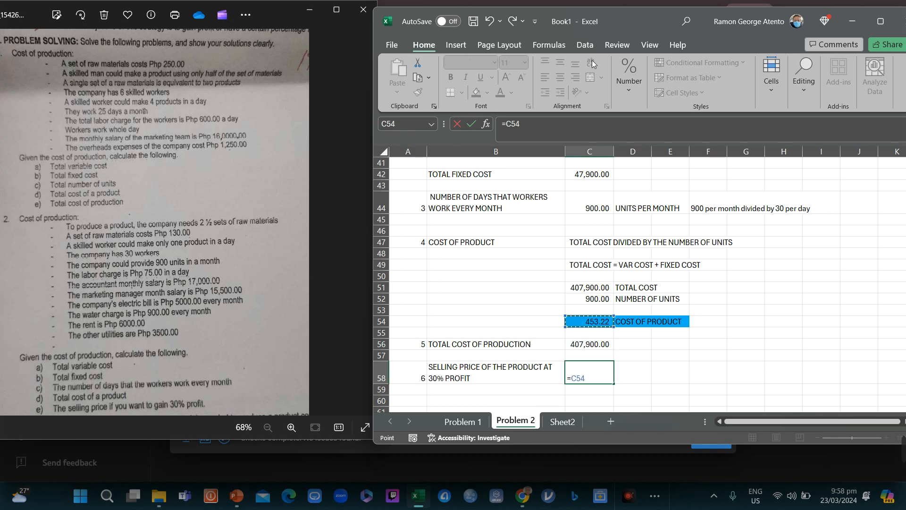
type("*")
key("Return")
key("Up")
key("Left")
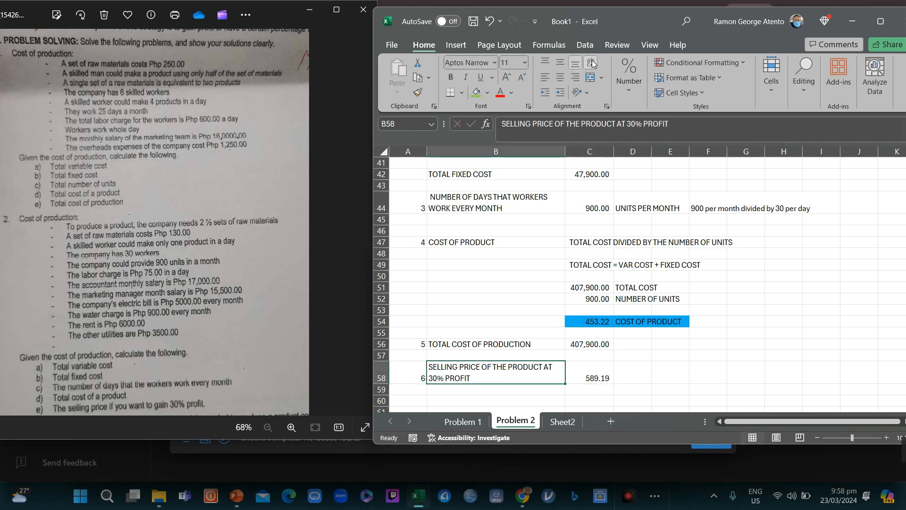
key("Down")
key("Down")
key("Down")
key("Down")
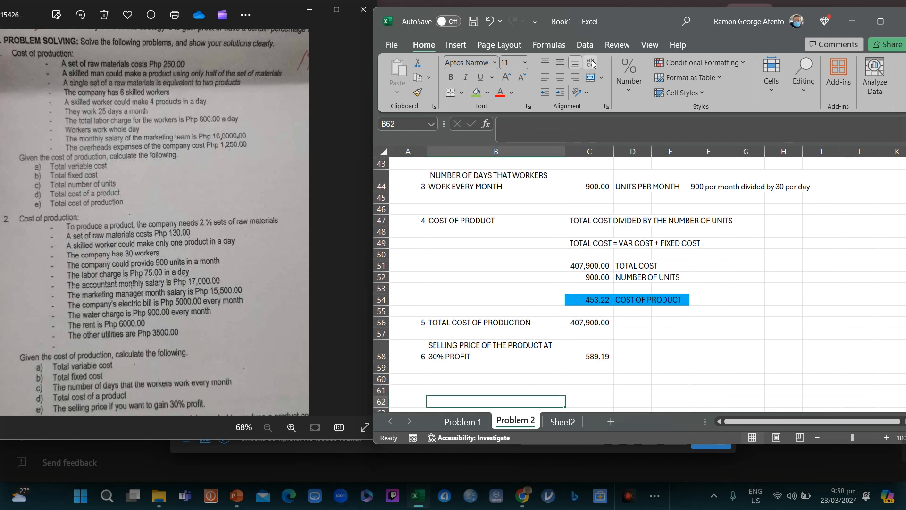
key("Up")
key("Up")
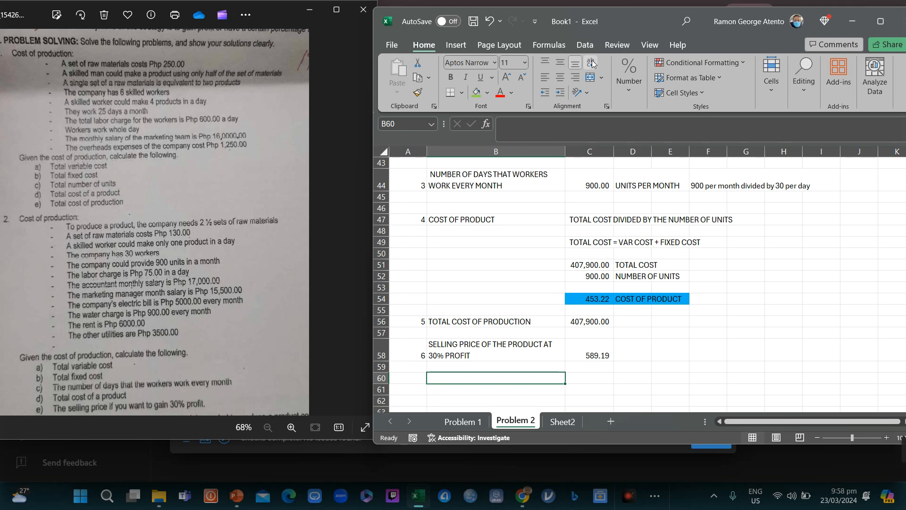
Step: Enter the note 'Original Price (1 + 30%) = Selling Price' in B60
type("org")
key("BackSpace")
key("BackSpace")
key("BackSpace")
type("oR")
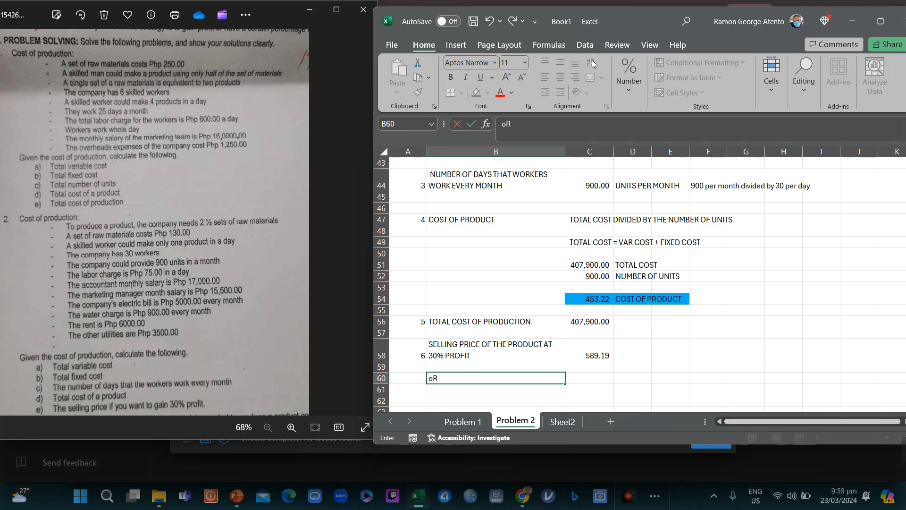
type("IGIN")
key("BackSpace")
key("BackSpace")
key("BackSpace")
key("BackSpace")
key("BackSpace")
key("BackSpace")
type("r")
key("BackSpace")
type("Original P")
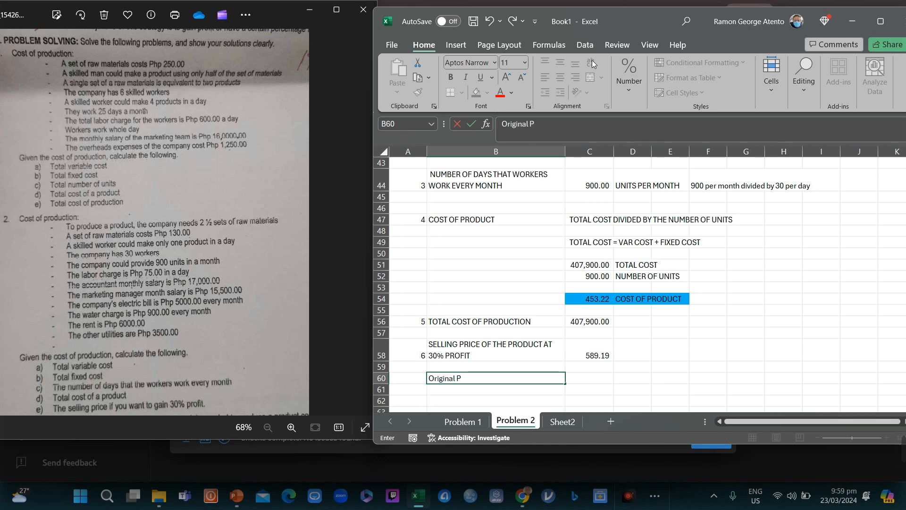
type("rice (1 + 30%)")
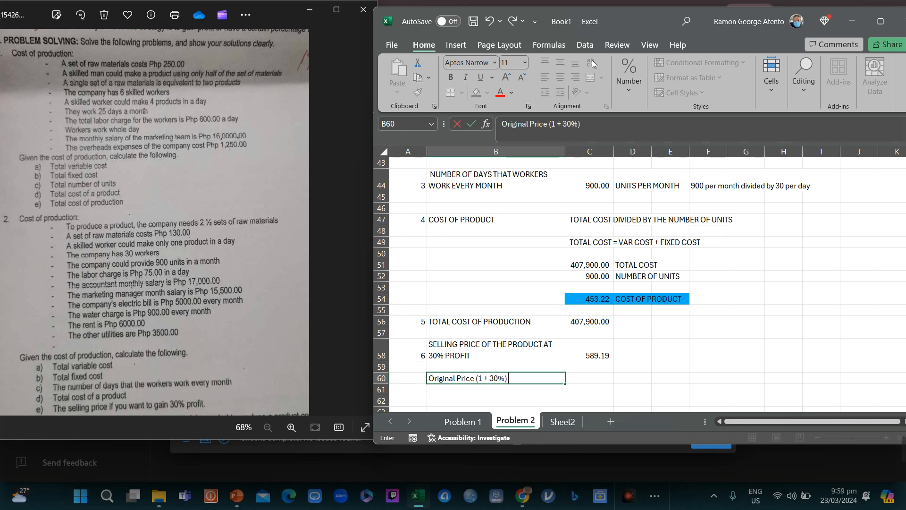
type(" = Selling Price")
key("Return")
key("Return")
key("Return")
key("Return")
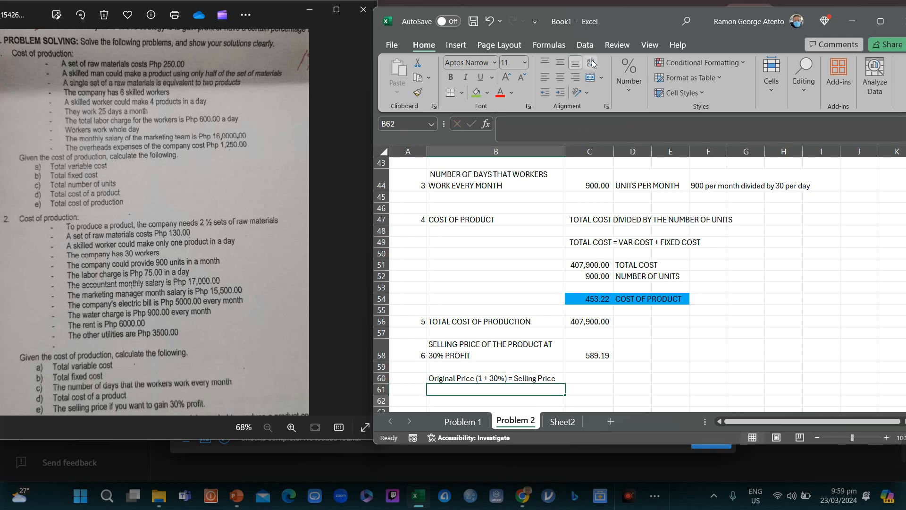
Step: Edit the B60 note so 'Price' becomes 'Cost', then move down toward B62
key("Up")
key("Up")
key("Up")
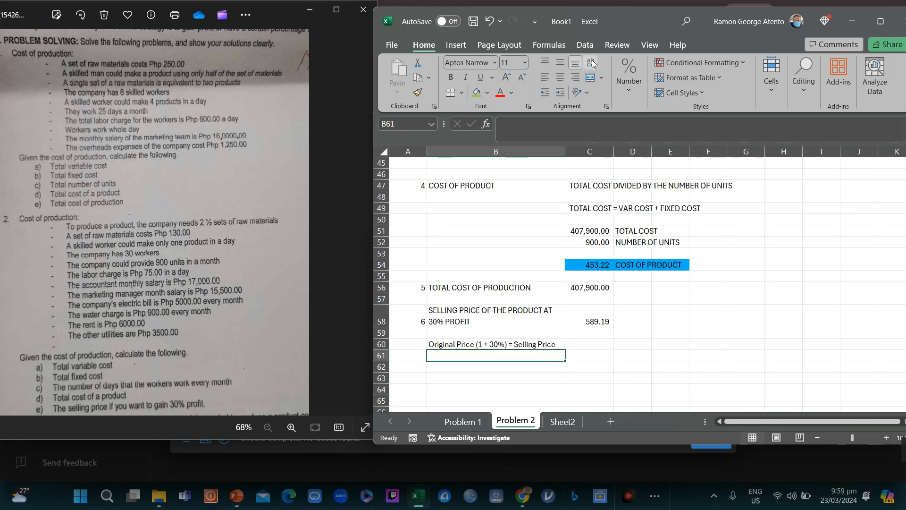
key("Up")
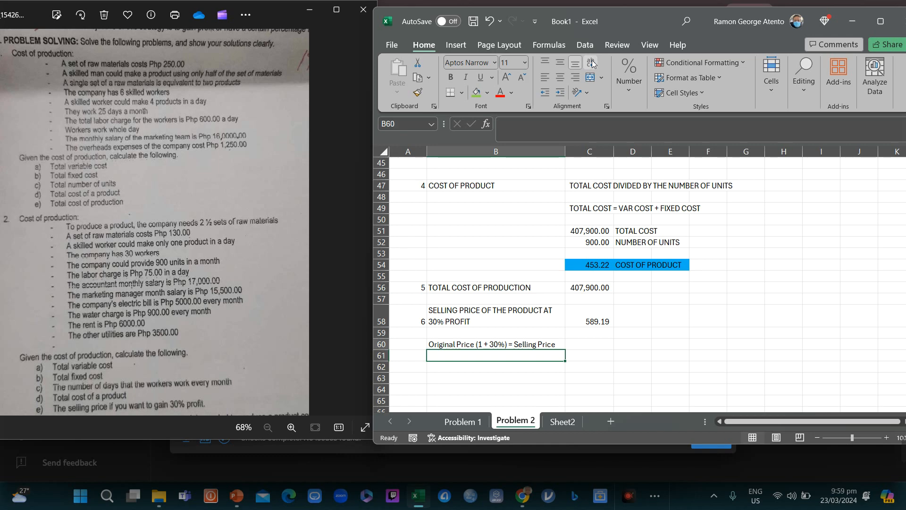
key("Down")
key("Up")
key("Down")
key("Up")
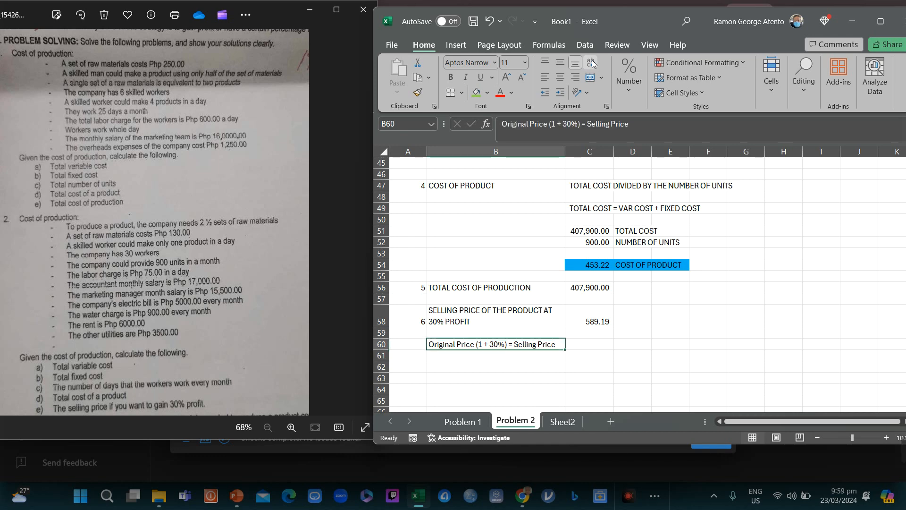
left_click(535, 128)
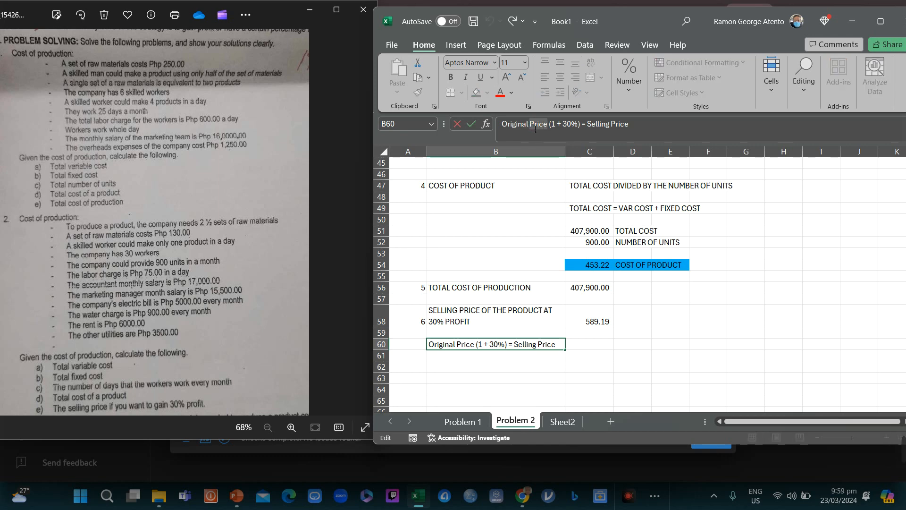
type("Cost")
key("Return")
key("Up")
key("Up")
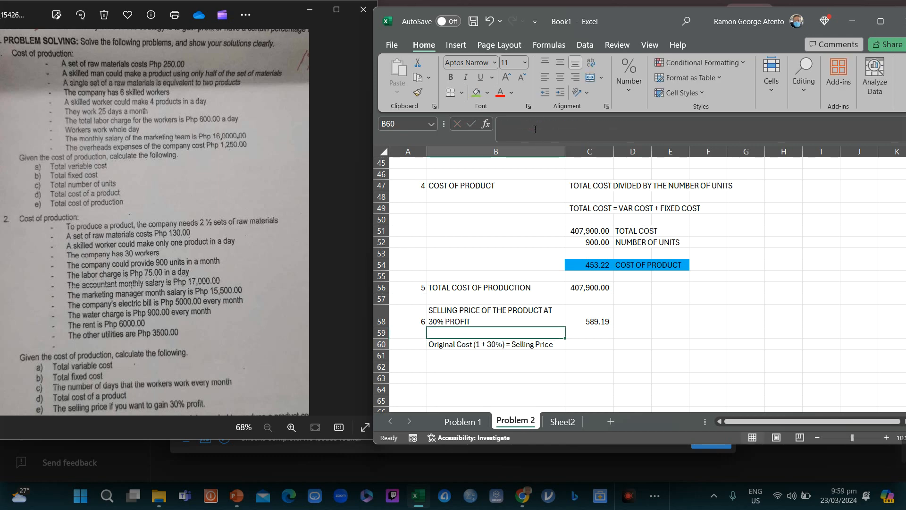
key("Down")
key("Down")
key("Down")
key("Up")
key("Up")
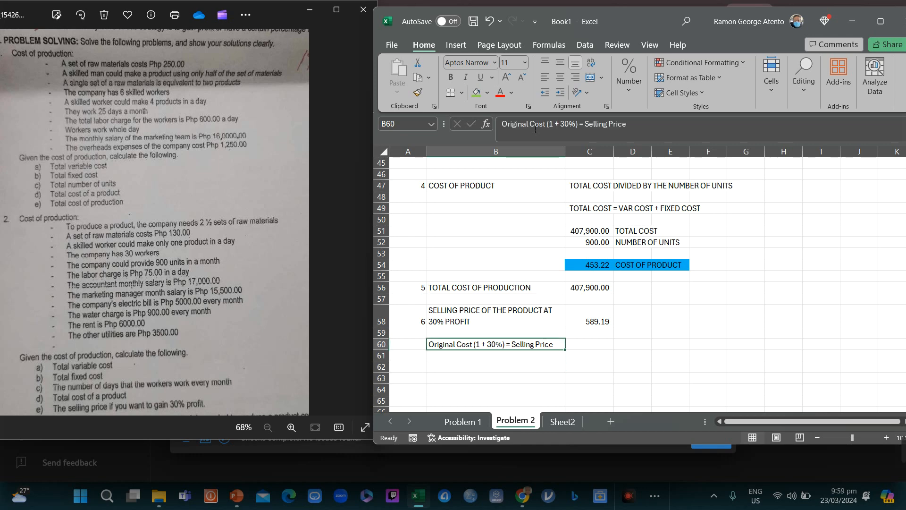
key("Down")
key("Down")
key("Down")
key("Up")
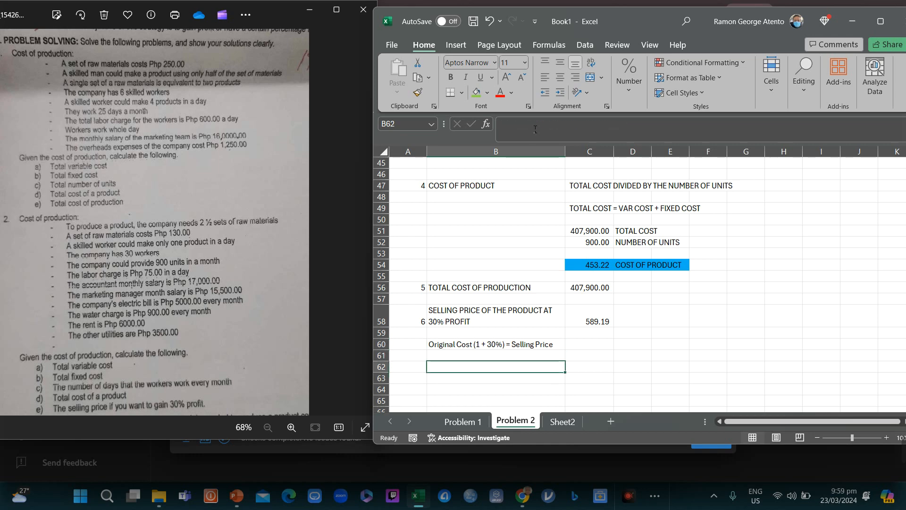
Step: Enter the note 'Original Cost of the Product + Original Cost x 30% = Selling price' in B62
type("Original ")
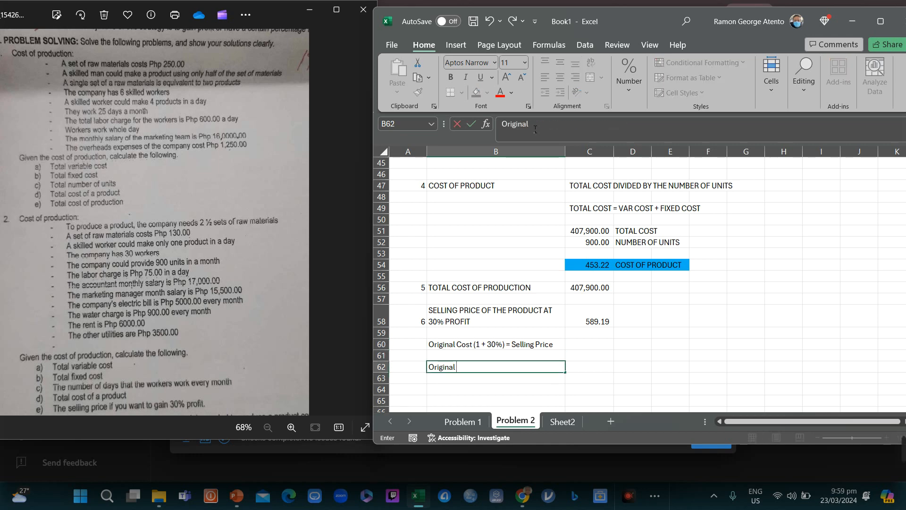
type("Cost of the")
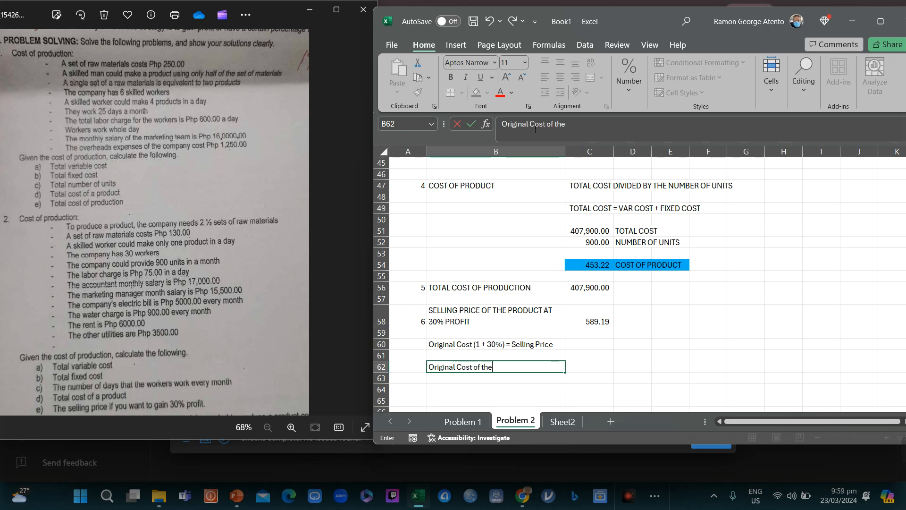
type(" Product")
type(" + Pr")
key("BackSpace")
type("Original")
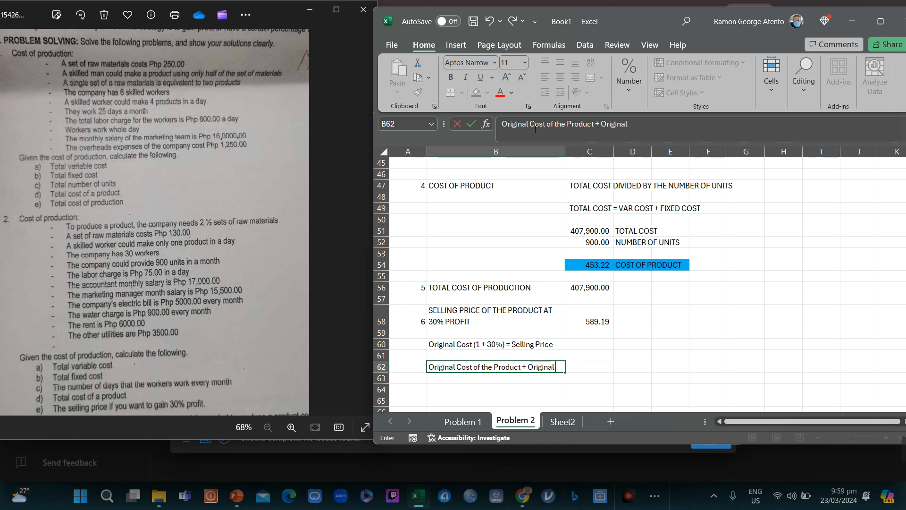
type(" Cost")
type("x 0.30")
key("BackSpace")
key("BackSpace")
key("BackSpace")
key("BackSpace")
type("30% -")
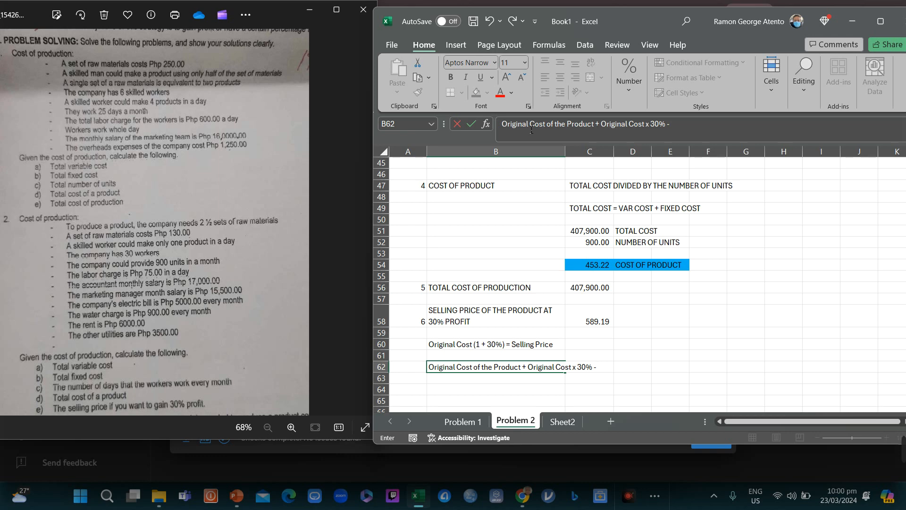
type("= S")
type("ce")
key("Return")
Step: Review the new note, then select C54 to check the cost of product formula
key("Down")
key("Down")
key("Down")
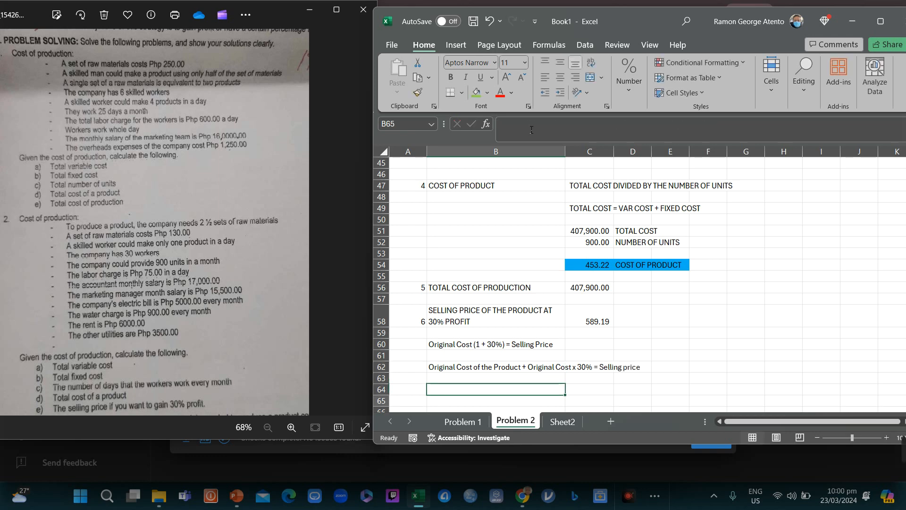
key("Up")
key("Up")
key("Up")
key("Up")
key("Down")
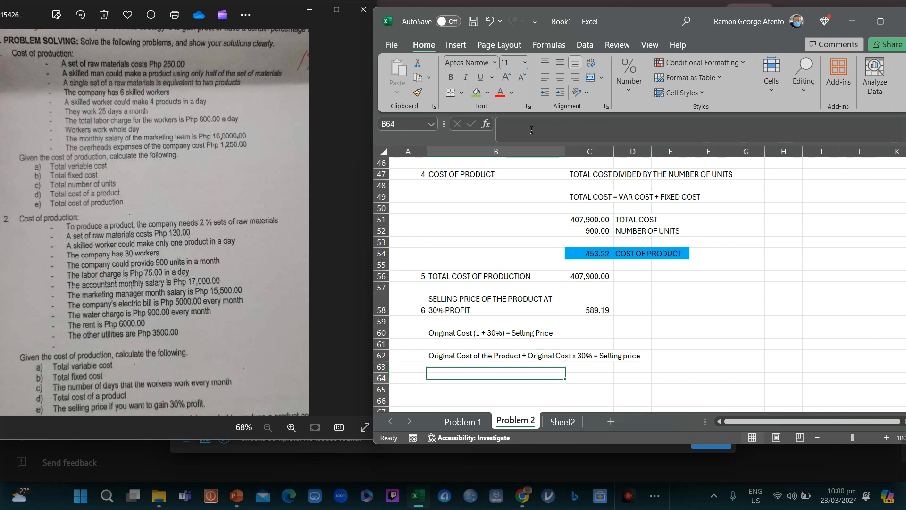
key("Down")
key("Up")
key("Up")
key("Down")
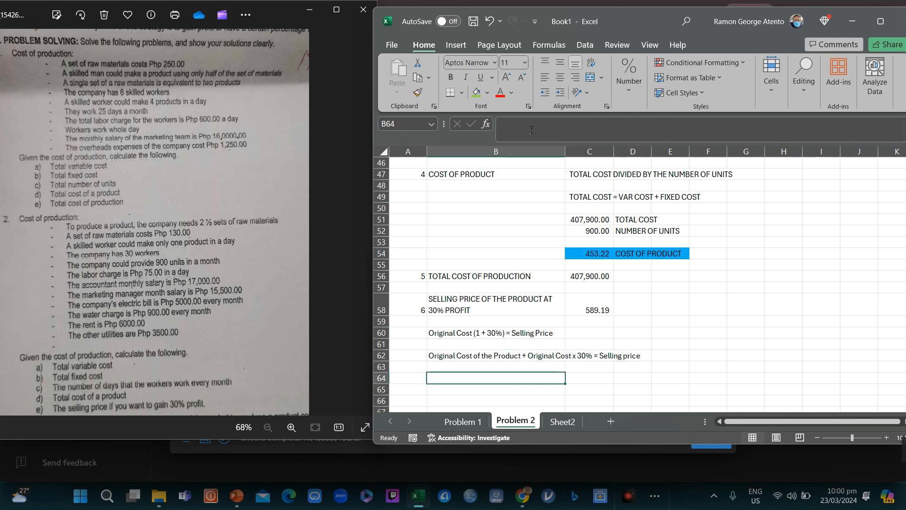
left_click(590, 255)
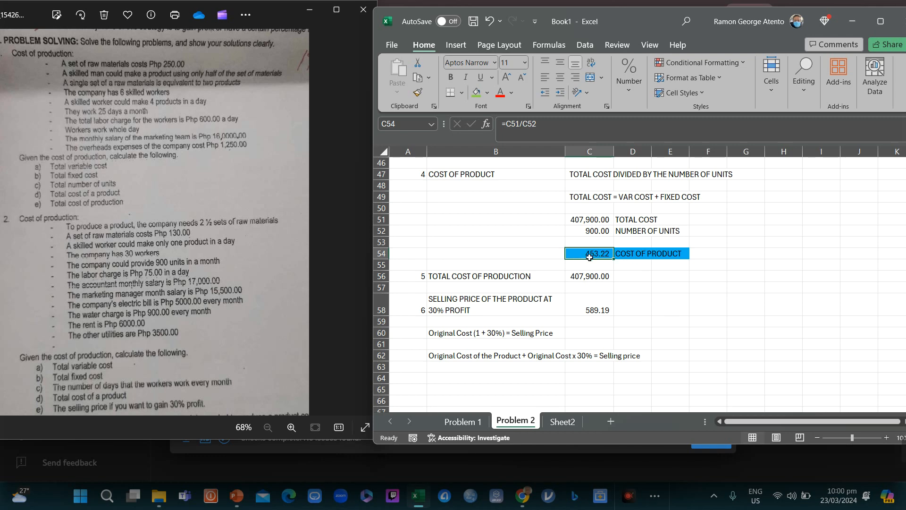
Step: Enter the note 'Original Cost ( 1 + 30%) = SRP' in B64, below the row 62 note
left_click(476, 381)
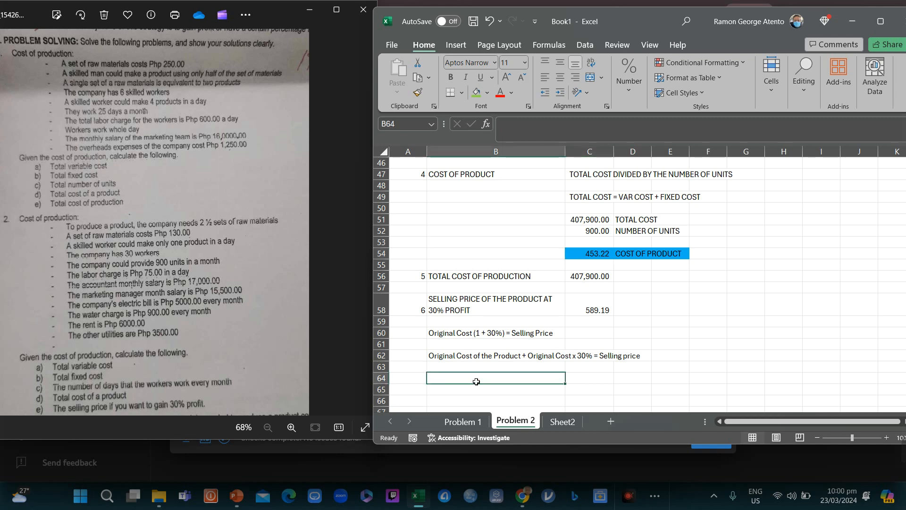
key("Up")
key("Up")
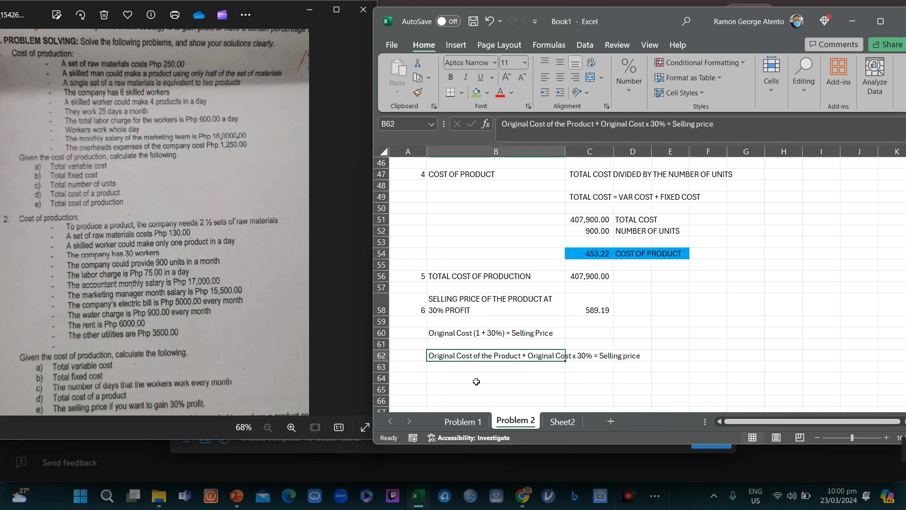
key("Right")
key("Left")
key("Right")
key("Left")
key("Down")
key("Down")
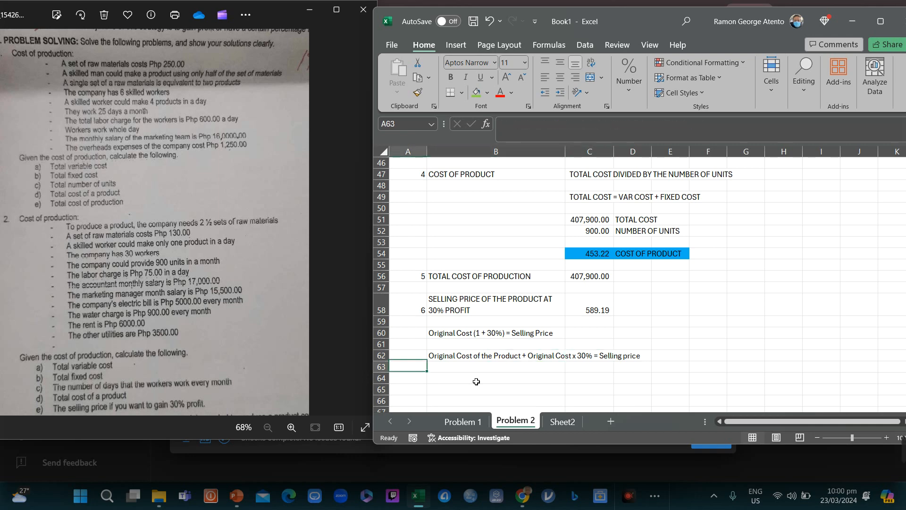
type("Original Cost ( 1 +")
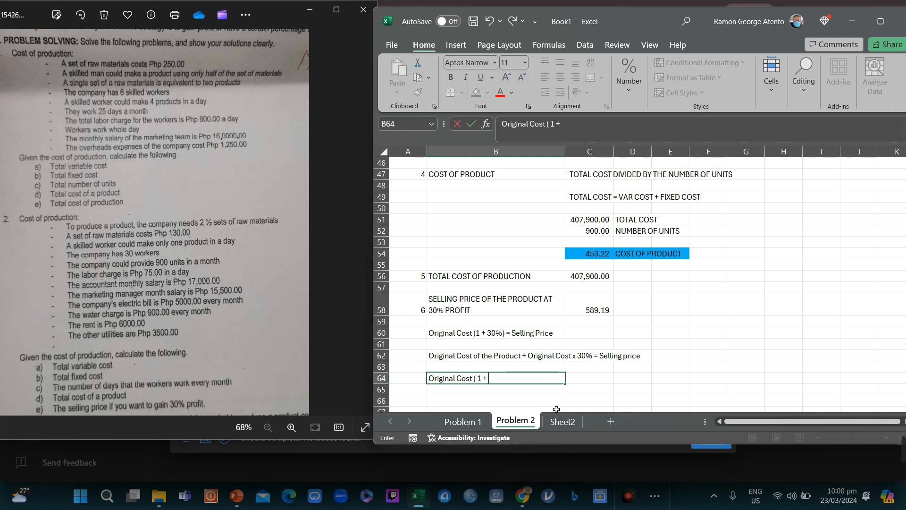
type("%)")
key("Return")
key("Return")
key("Return")
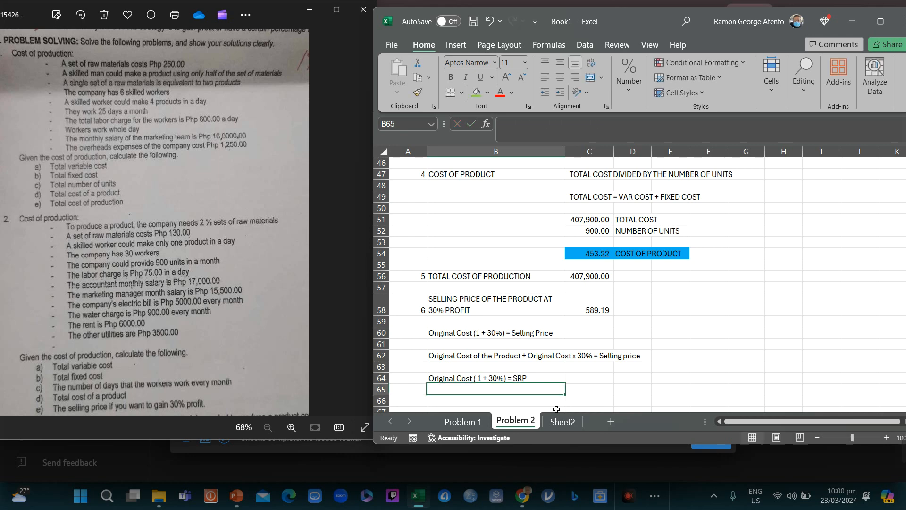
Step: Review the selling price and the three formula notes, ending on empty cell B66
key("Up")
key("Up")
key("Up")
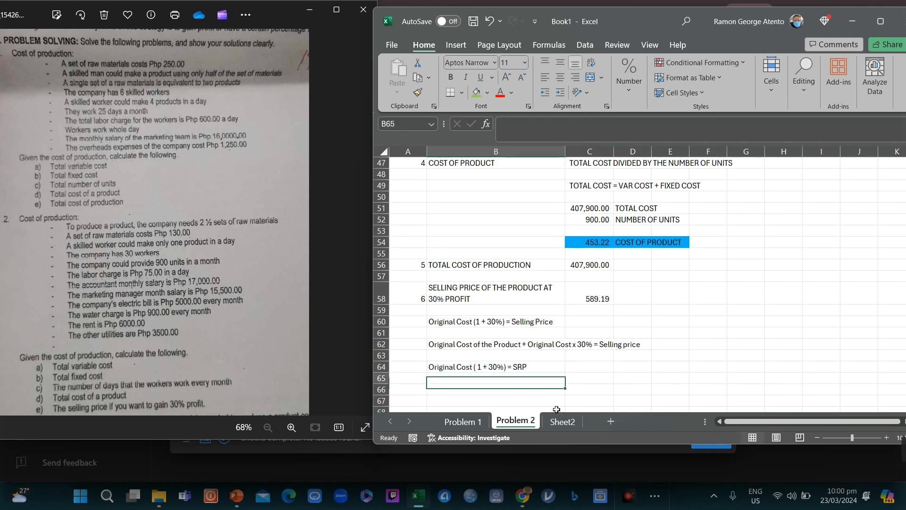
key("Down")
key("Down")
key("Up")
key("Up")
key("Up")
key("Up")
key("Up")
key("Up")
key("Up")
key("Up")
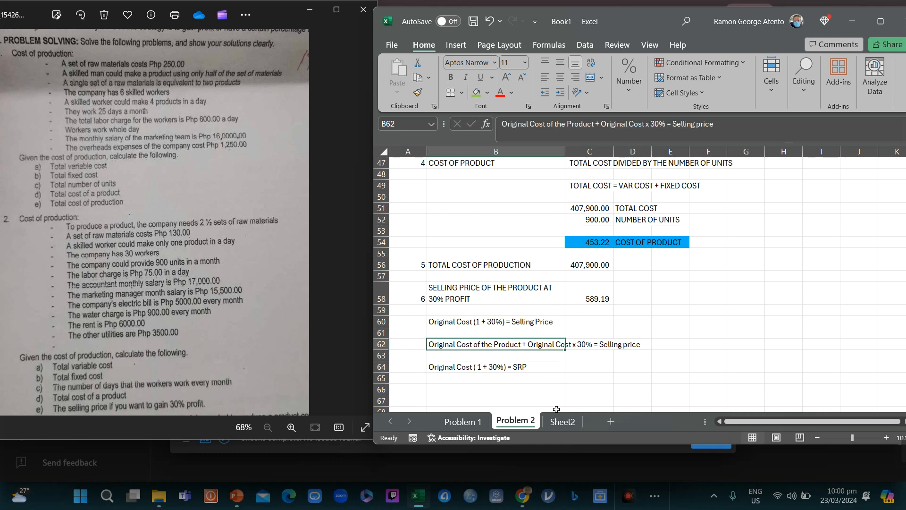
key("Right")
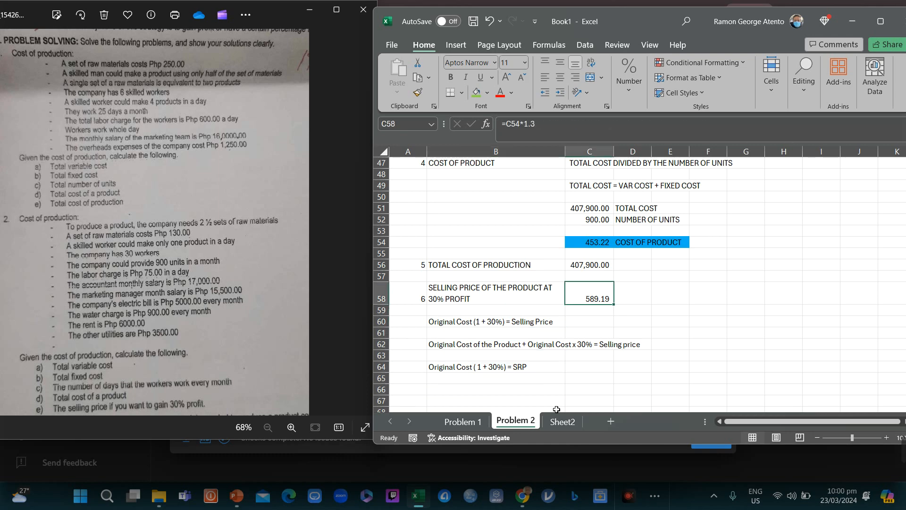
key("Left")
key("Down")
key("Down")
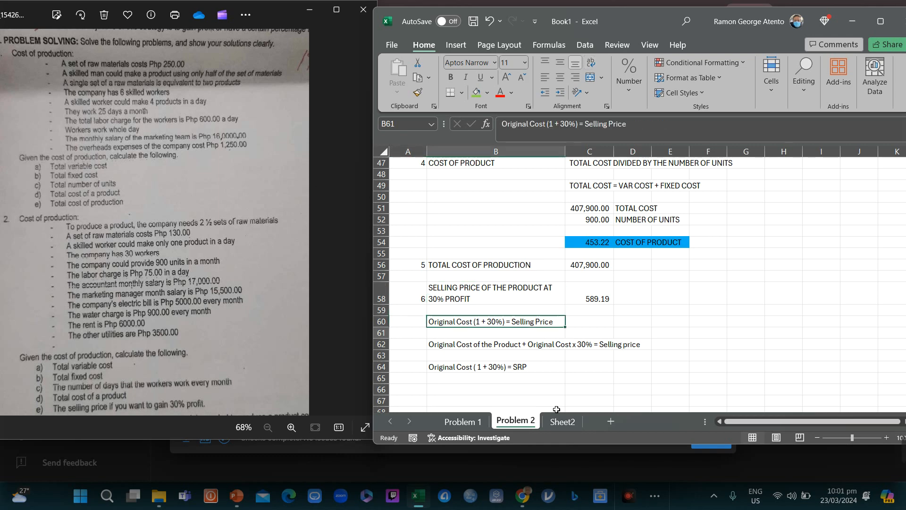
key("Up")
key("Up")
key("Right")
key("Down")
key("Down")
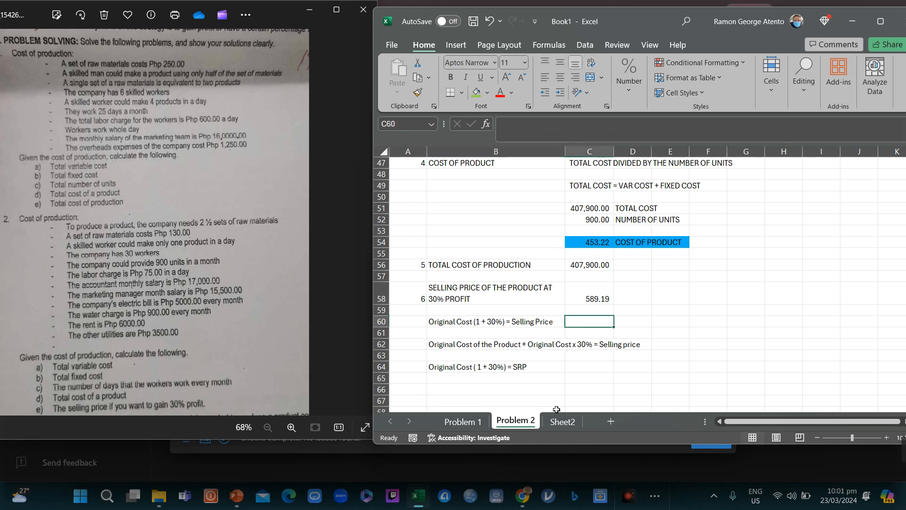
key("Down")
key("Down")
key("Down")
key("Down")
key("Down")
key("Down")
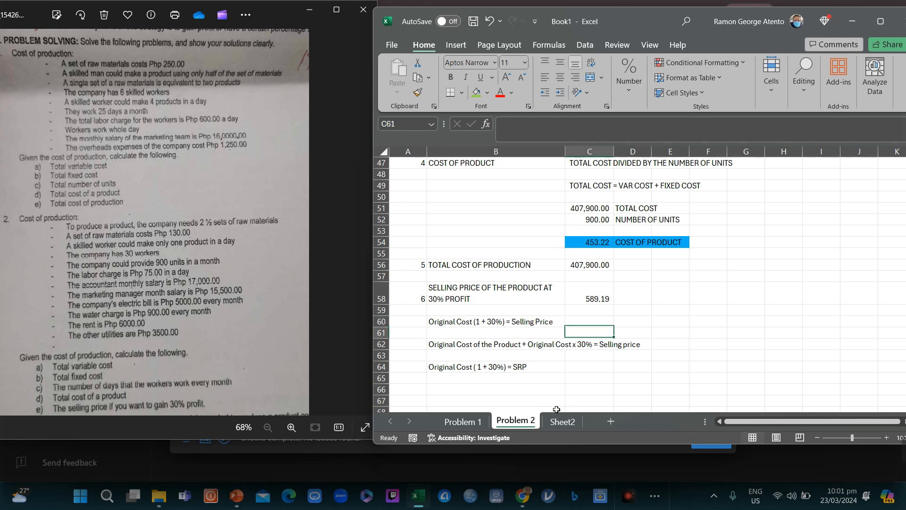
key("Left")
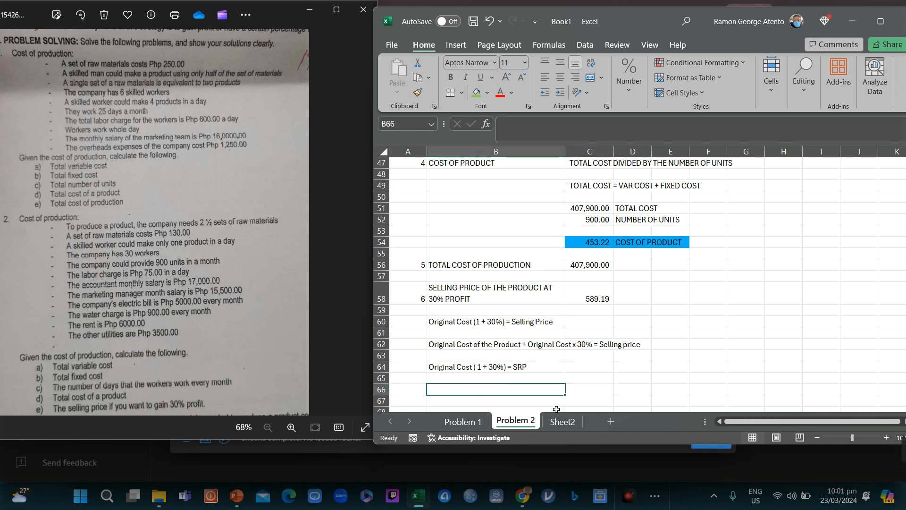
Step: Label B66 'Desired Margin' and enter 30% beside it in C66
type("Desired")
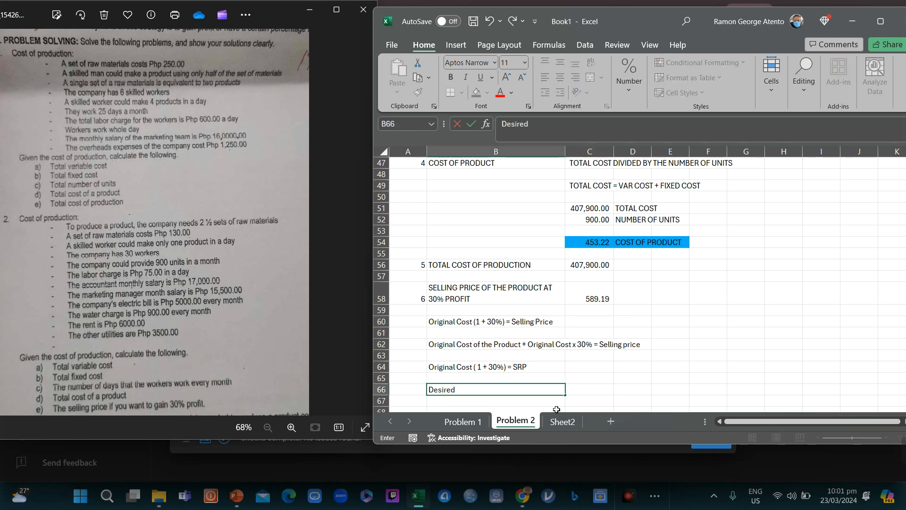
type(" Maaargin")
key("Return")
key("Up")
key("Right")
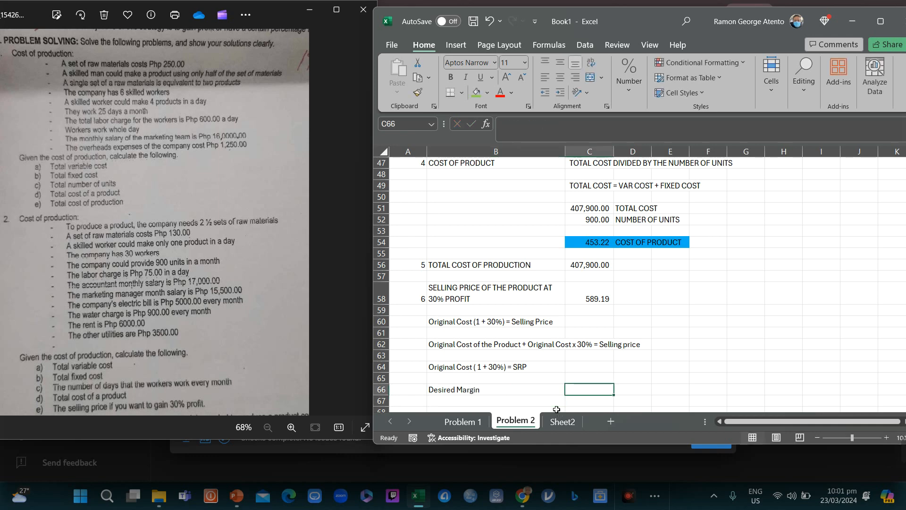
key("Left")
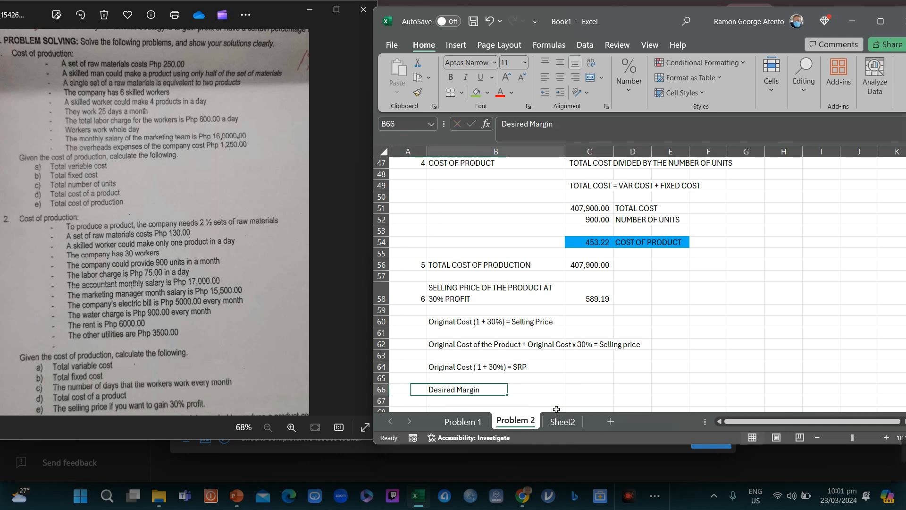
key("Right")
type("30%")
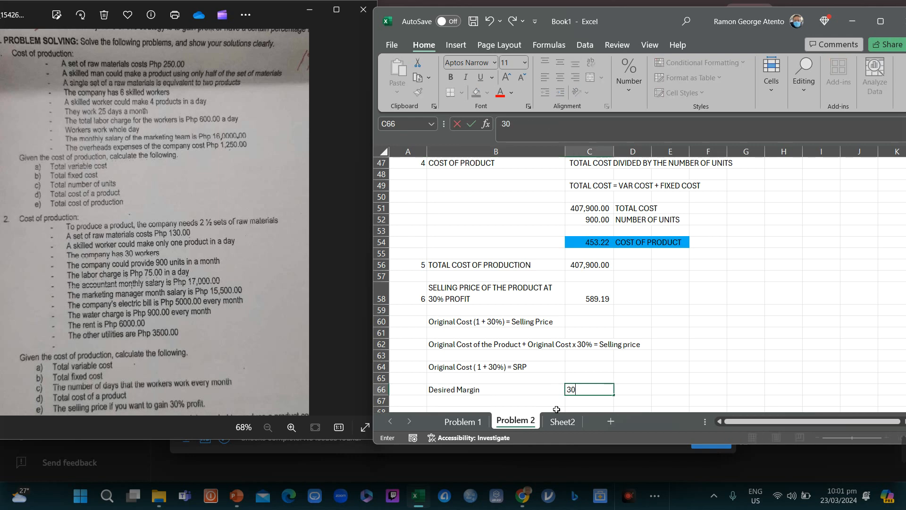
key("Return")
Step: Enter =C54*(1+C66) in C68, giving a selling price of 589.19
key("Down")
key("Down")
key("Down")
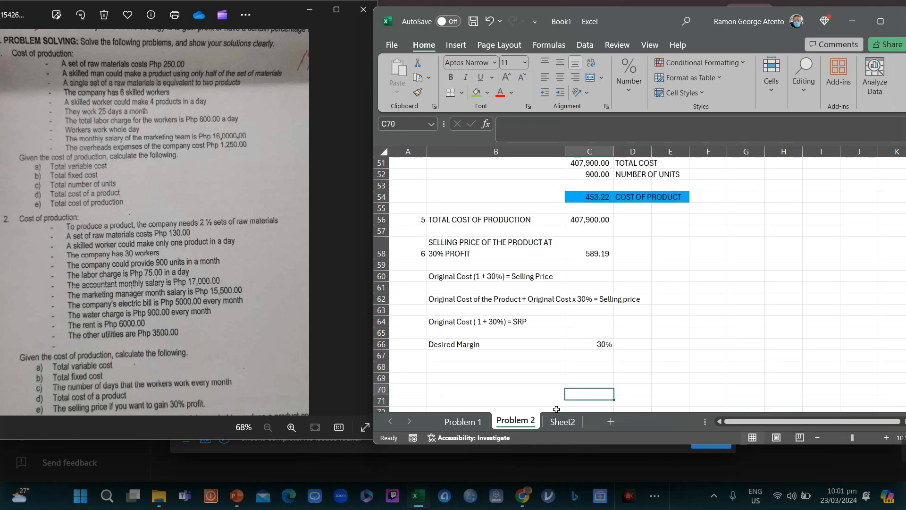
key("Up")
key("Up")
key("Up")
key("Up")
key("Up")
key("Down")
key("Down")
key("Down")
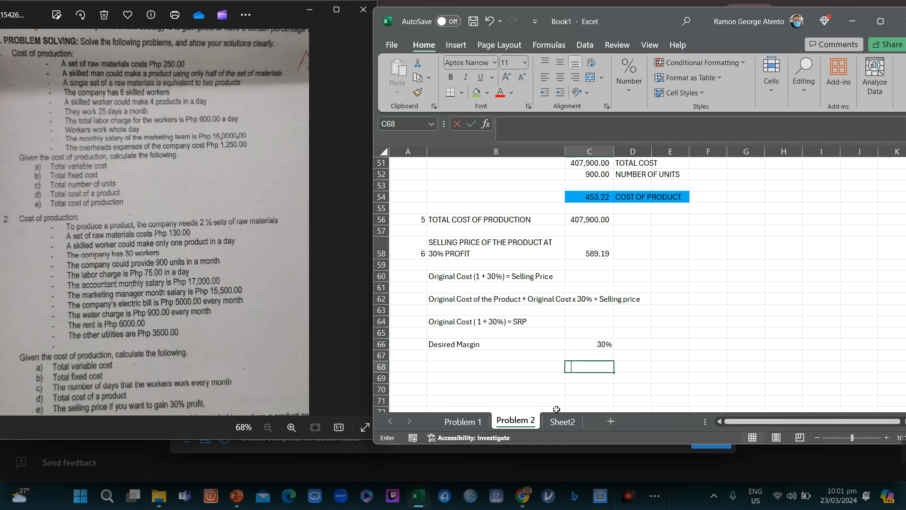
type("=")
key("Up")
key("Up")
key("Up")
key("Up")
key("Up")
key("Up")
key("Up")
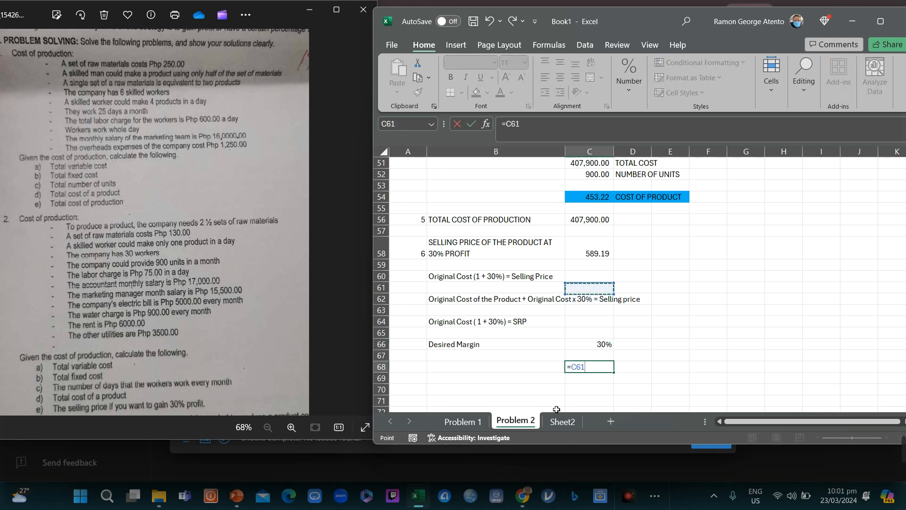
key("Up")
key("Up")
key("Up")
key("Up")
key("Up")
key("Up")
key("Up")
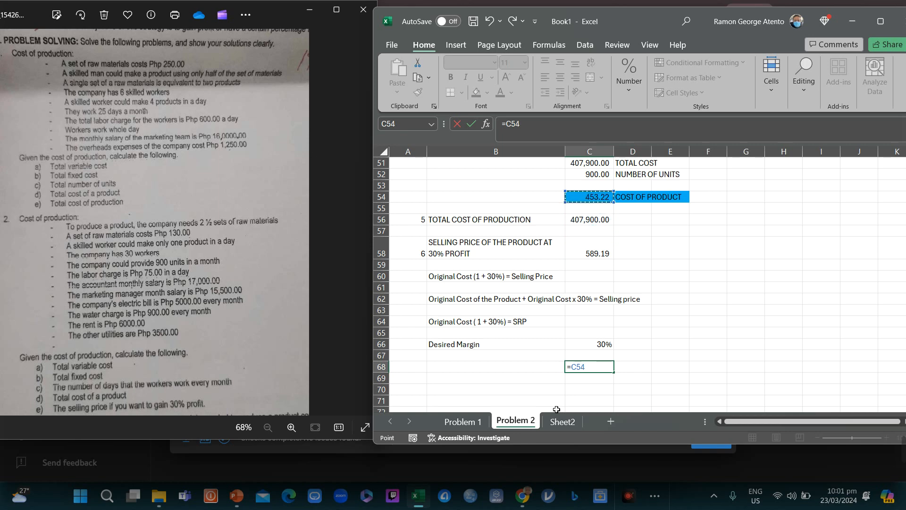
type("*(1+")
key("Up")
key("Up")
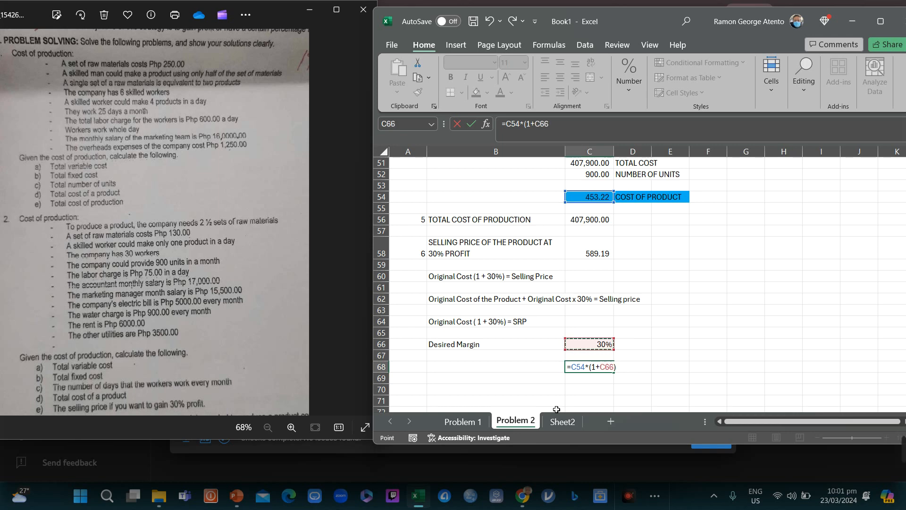
key("Return")
key("Up")
key("Up")
key("Up")
key("Up")
key("Up")
key("Up")
key("Up")
key("Up")
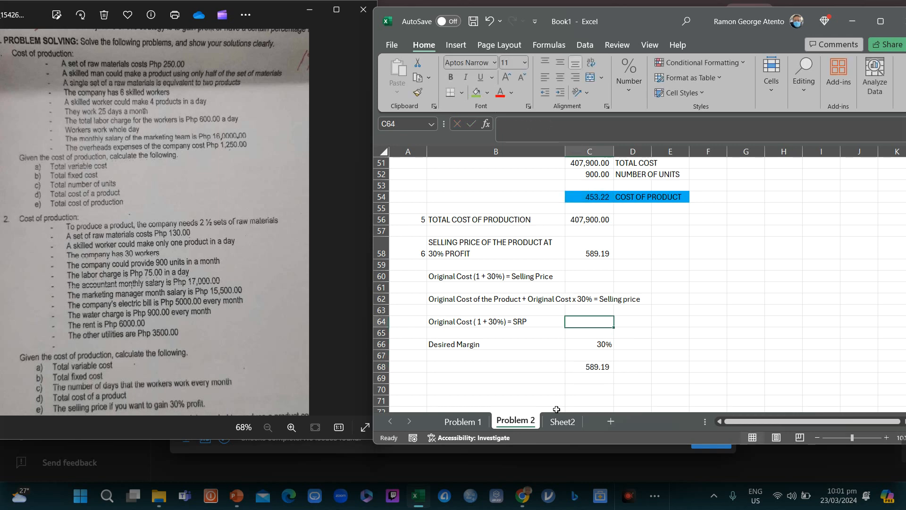
key("Up")
key("Up")
key("Up")
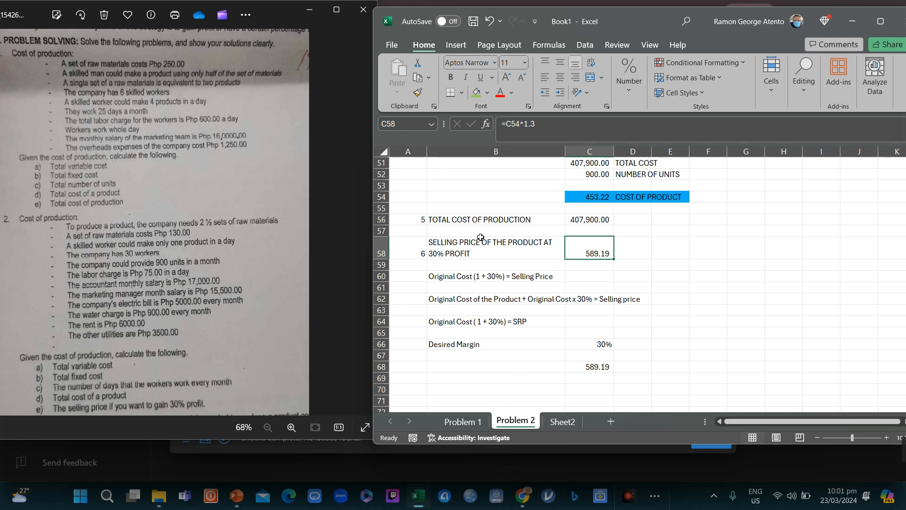
Step: Fill both 589.19 selling-price cells, C58 and C68, with orange
left_click(487, 92)
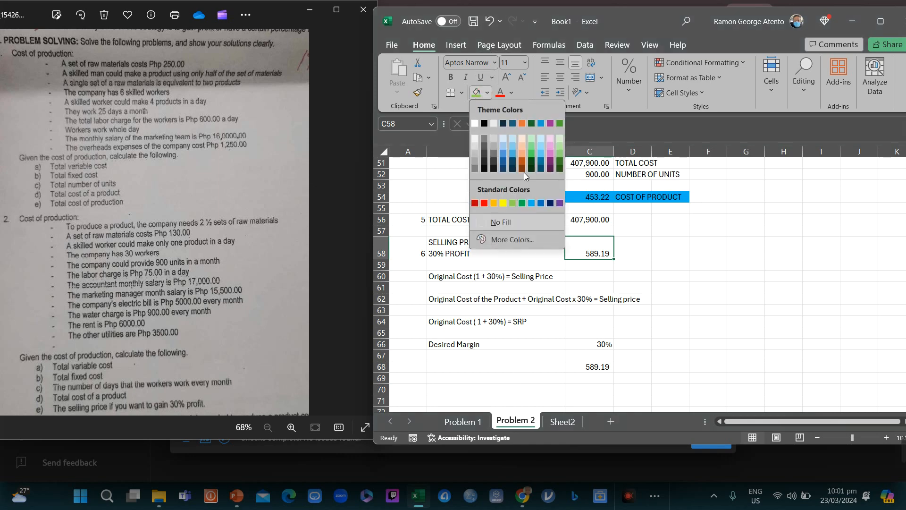
left_click(493, 202)
left_click(596, 371)
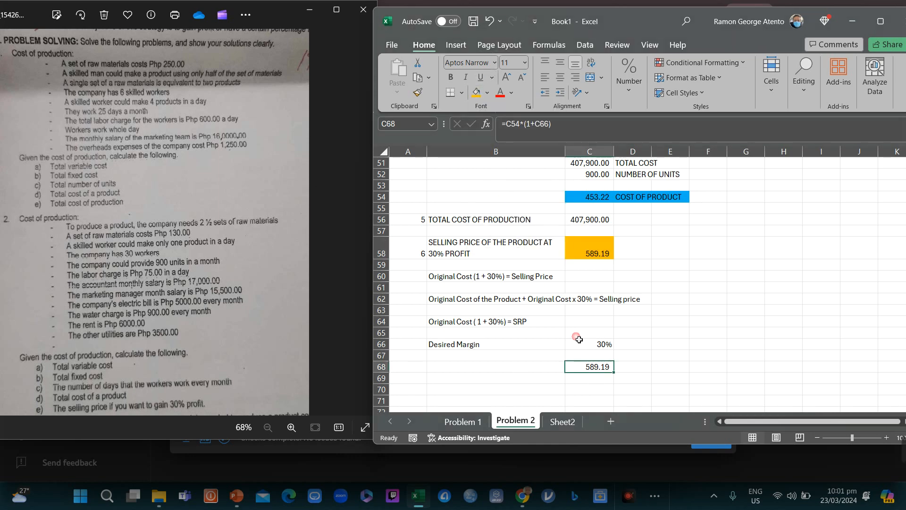
left_click(475, 93)
Step: Scroll back up the sheet to review the earlier cost calculations
key("Down")
key("Down")
key("Down")
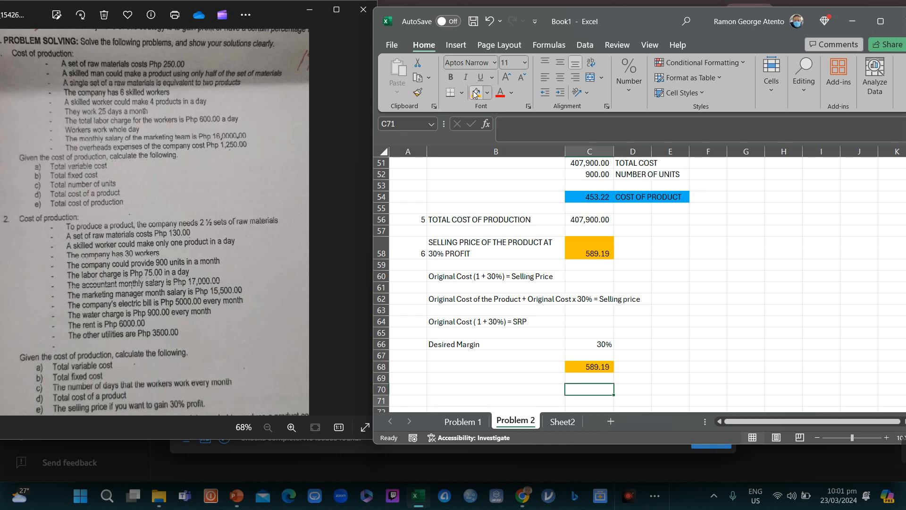
key("Up")
key("Up")
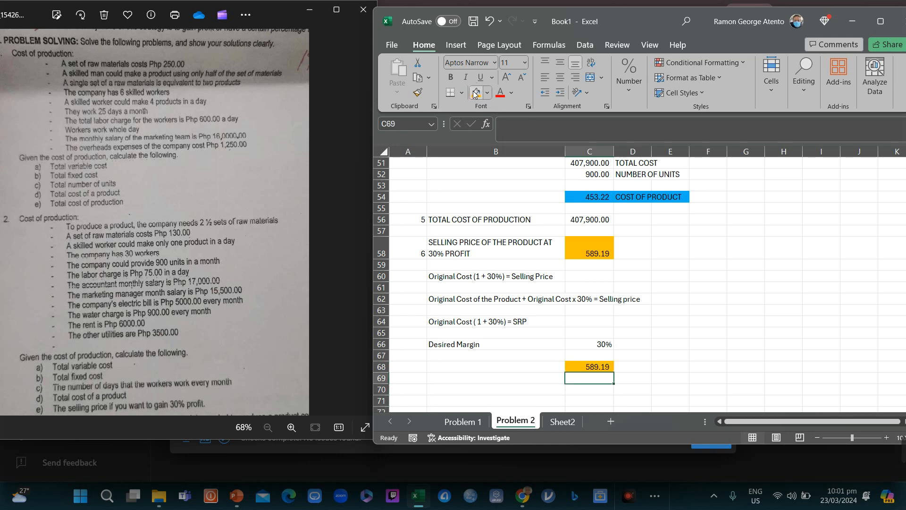
key("Up")
key("Up")
key("Up")
key("Up")
key("Up")
key("Up")
key("Up")
key("Up")
key("Up")
key("Up")
key("Up")
key("Up")
key("Up")
key("Up")
key("Up")
key("Up")
key("Up")
key("Up")
key("Up")
key("Up")
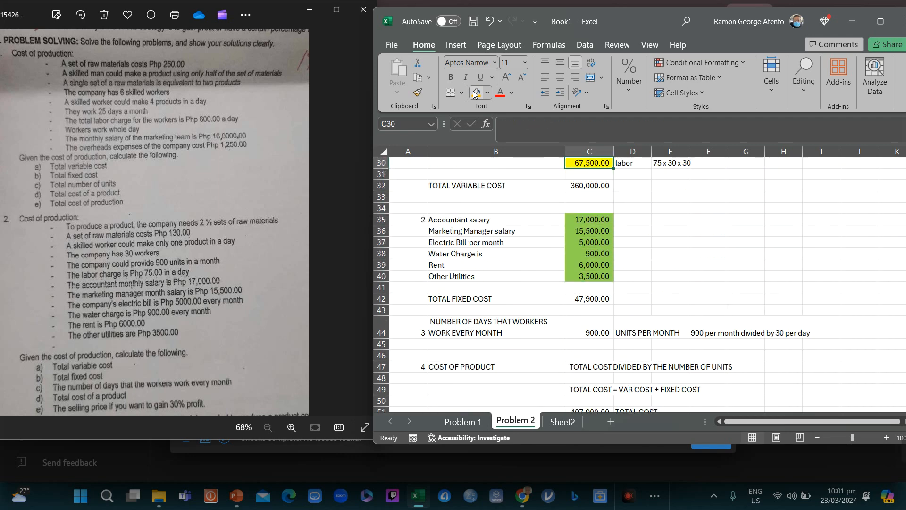
key("Up")
key("Up")
key("Up")
key("Up")
key("Up")
key("Up")
key("Up")
key("Up")
key("Up")
key("Up")
key("Up")
key("Up")
key("Up")
key("Up")
key("Up")
key("Up")
key("Up")
key("Up")
key("Up")
key("Up")
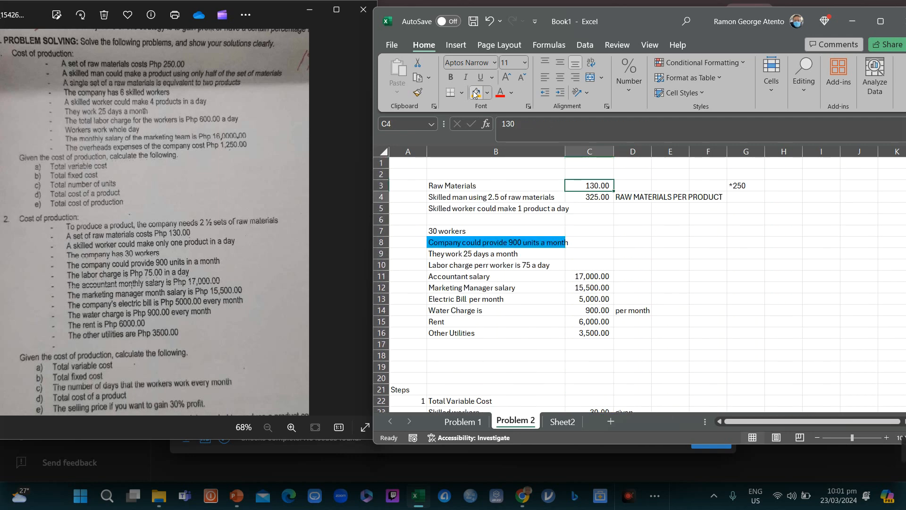
key("Down")
key("Down")
key("Down")
key("Down")
key("Down")
key("Down")
key("Down")
key("Down")
key("Down")
key("Down")
key("Down")
key("Down")
key("Down")
key("Down")
key("Down")
key("Down")
key("Down")
key("Down")
key("Down")
key("Down")
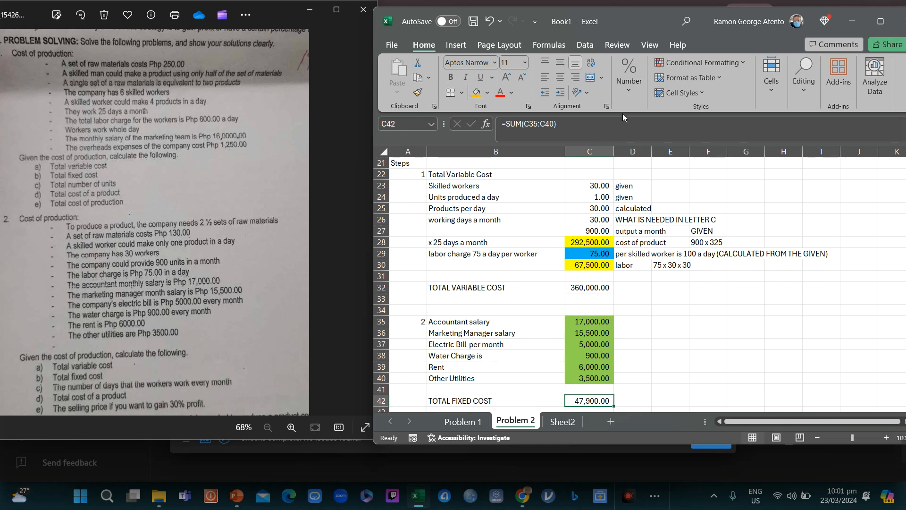
mouse_move(790, 451)
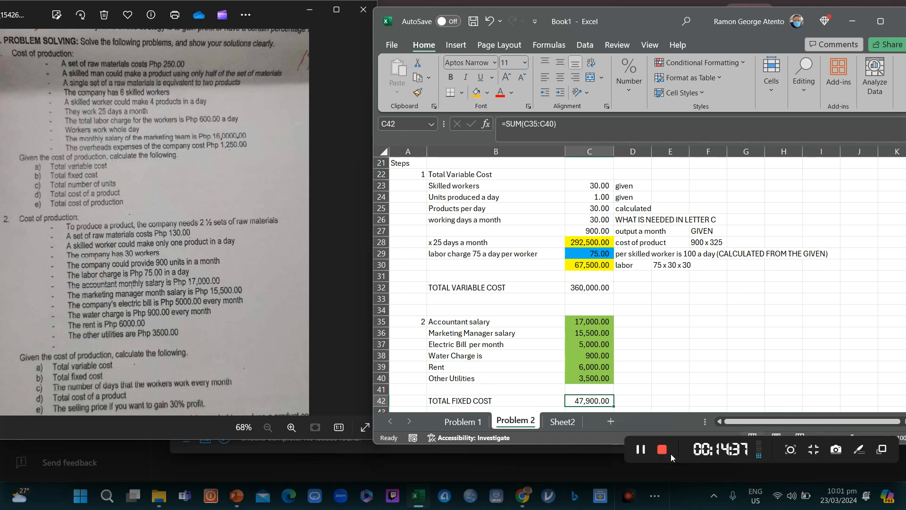